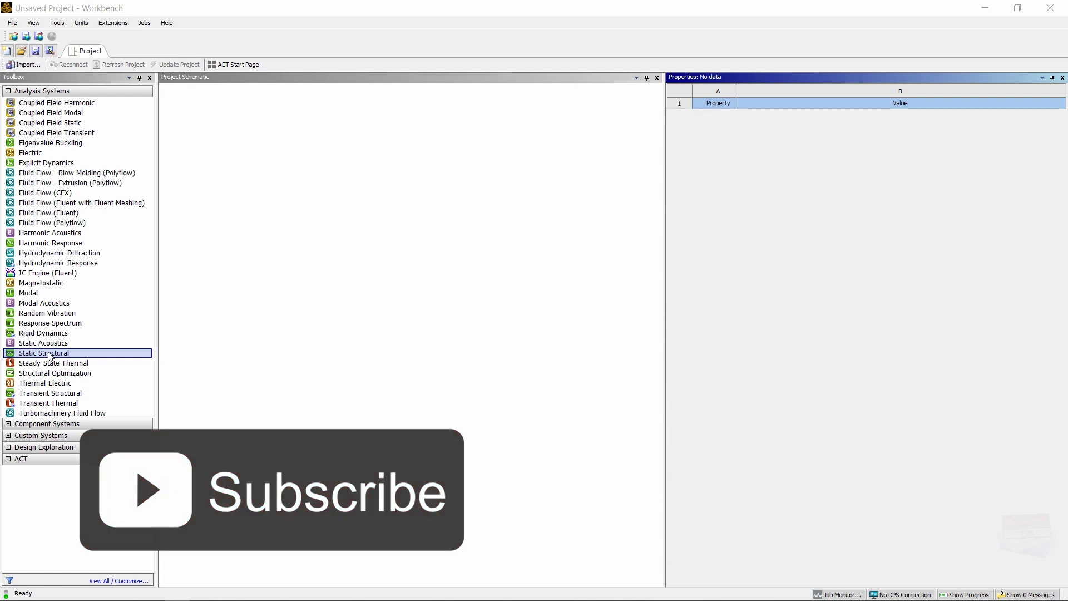
Add a Static Structural system and create a new material named Douglas Fir in its Engineering Data.
{"action": "left_click_drag", "start_coordinate": [48, 354], "coordinate": [228, 141]}
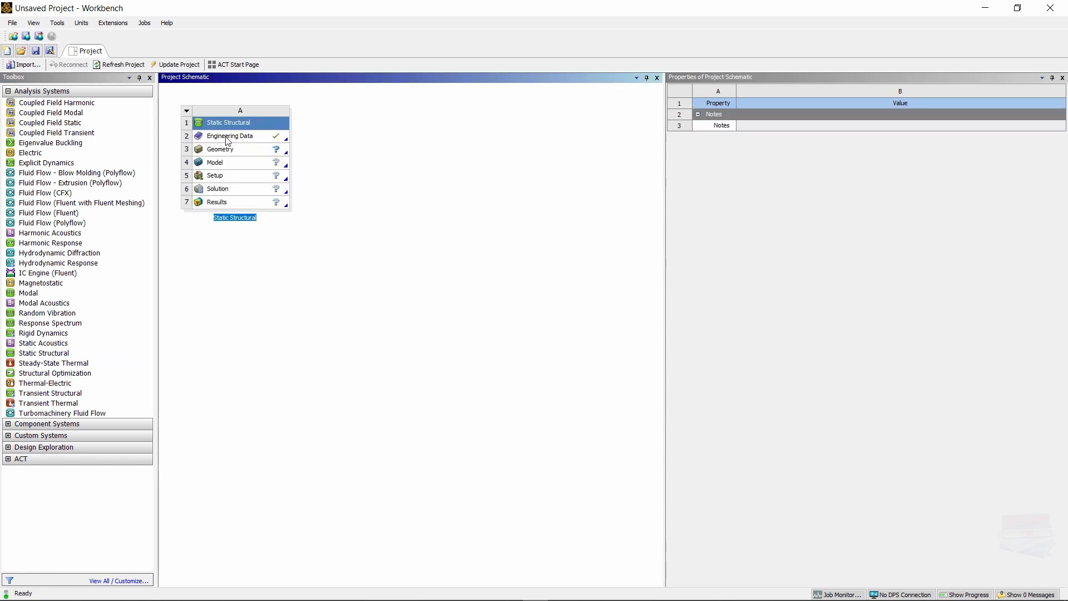
{"action": "double_click", "coordinate": [228, 138]}
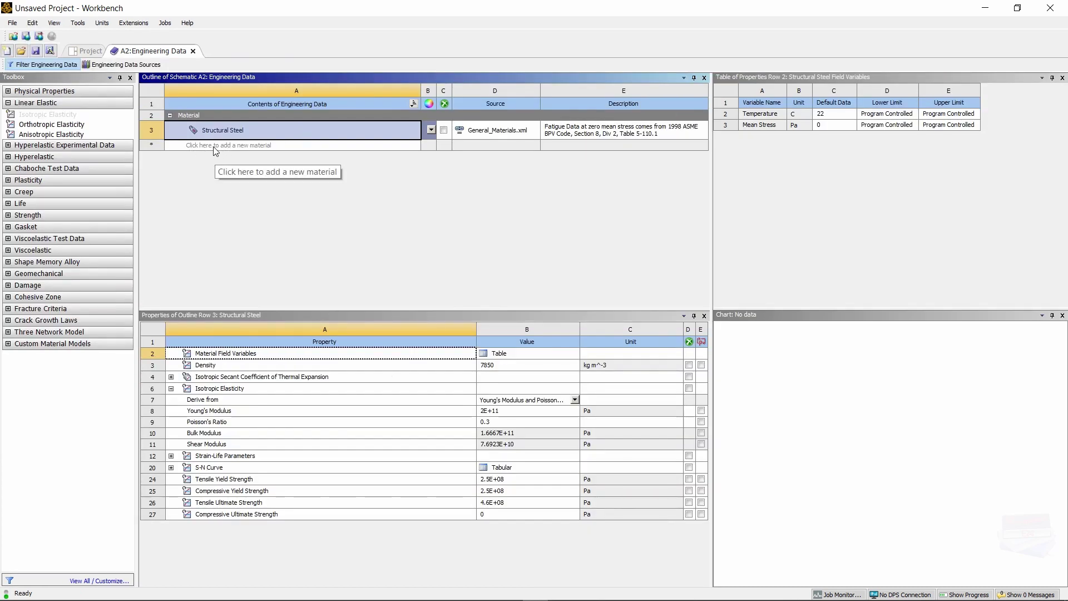
{"action": "left_click", "coordinate": [215, 146]}
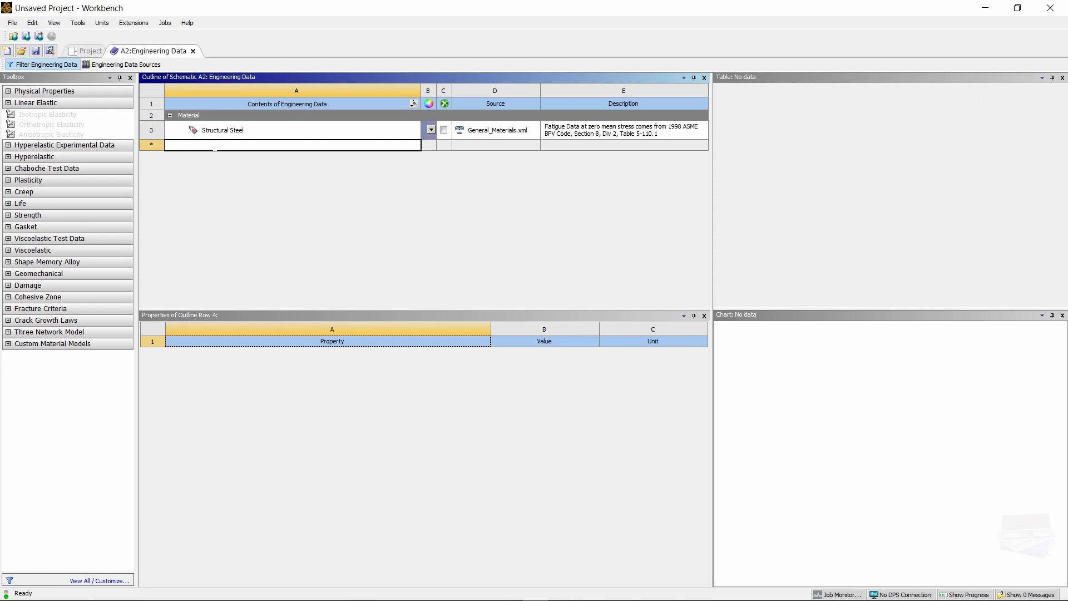
{"action": "key", "text": "Caps_Lock"}
{"action": "type", "text": "D"}
{"action": "key", "text": "Caps_Lock"}
{"action": "type", "text": "ouglas"}
{"action": "key", "text": "Caps_Lock"}
{"action": "type", "text": "F"}
{"action": "key", "text": "Caps_Lock"}
{"action": "type", "text": "ir"}
{"action": "left_click", "coordinate": [240, 214]}
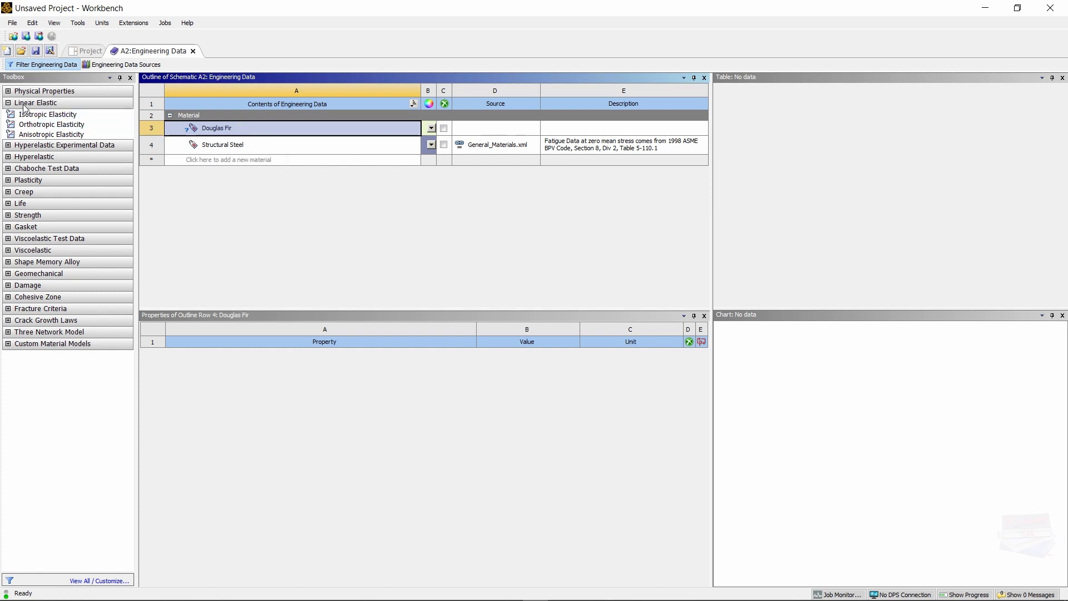
Give Douglas Fir isotropic elasticity with Young's modulus 1.31E+10 Pa and Poisson's ratio 0.29.
{"action": "double_click", "coordinate": [56, 119]}
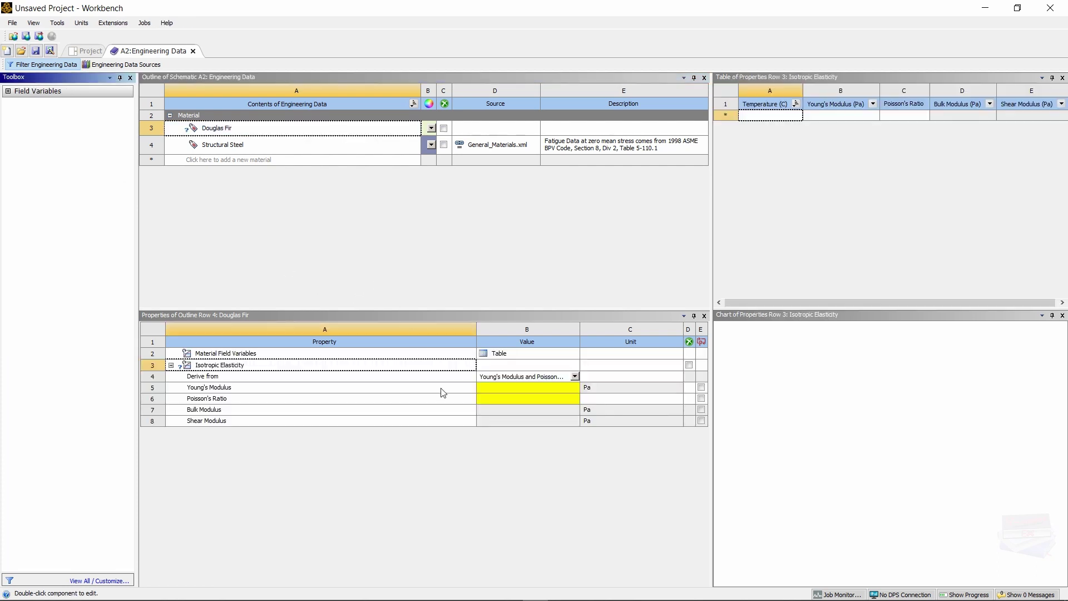
{"action": "left_click", "coordinate": [490, 387]}
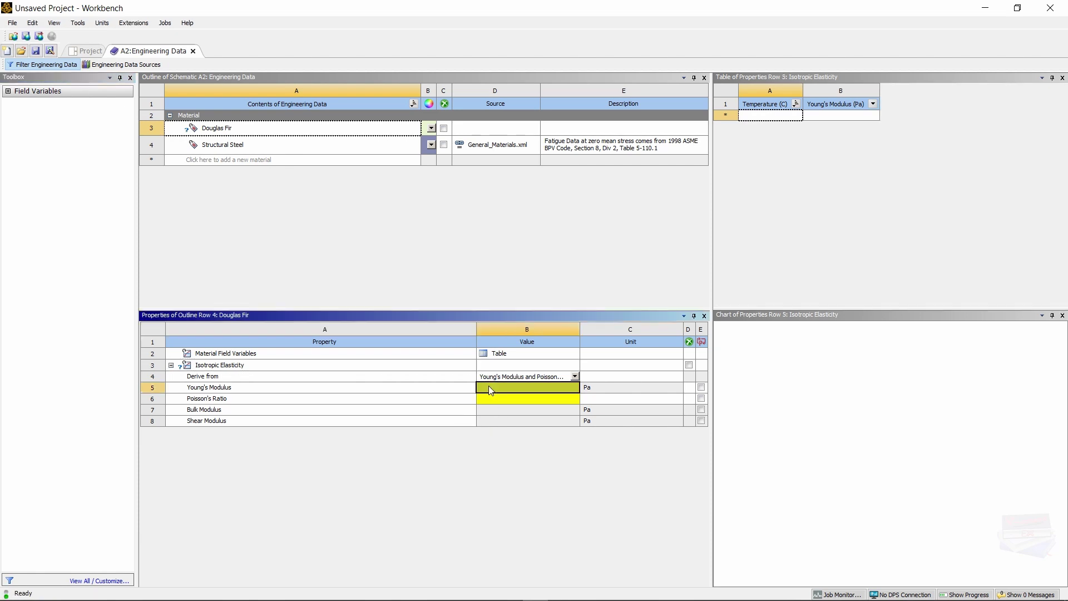
{"action": "left_click", "coordinate": [488, 385]}
{"action": "type", "text": "1.31E10"}
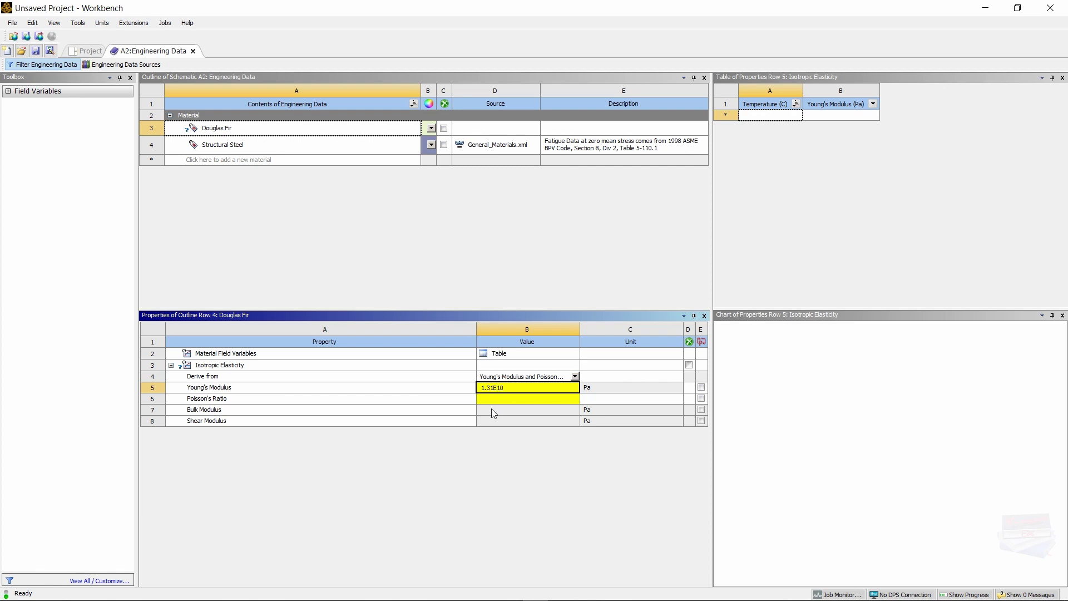
{"action": "left_click", "coordinate": [488, 403]}
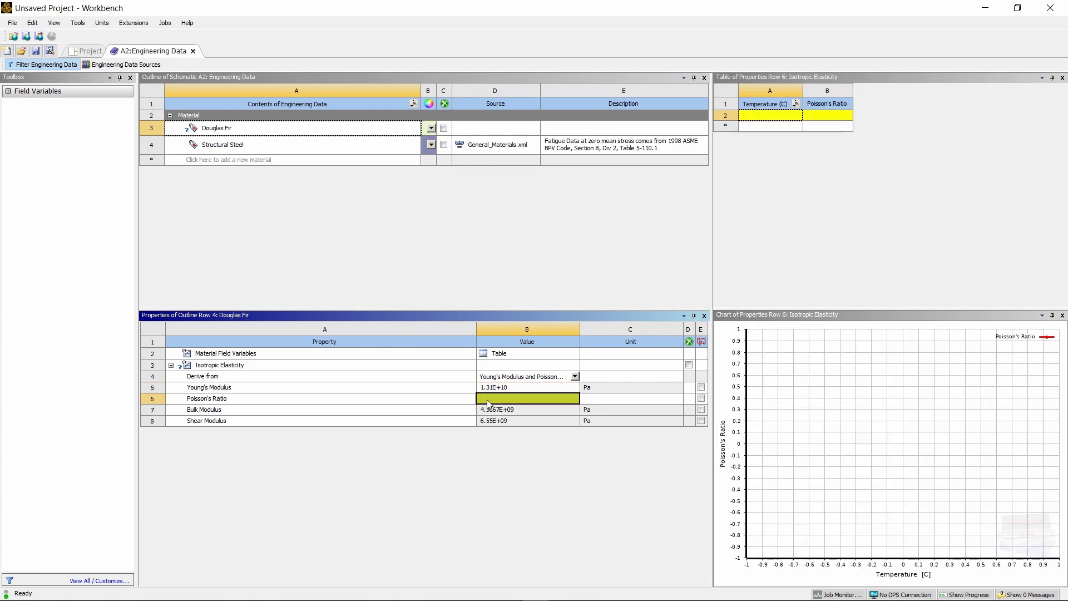
{"action": "type", "text": "0"}
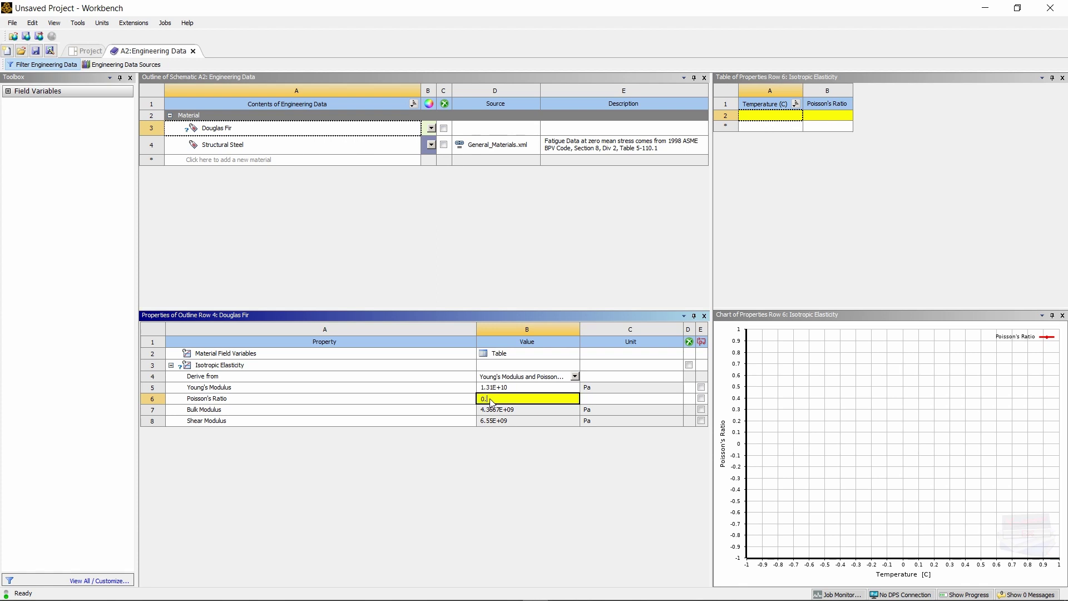
{"action": "type", "text": ".29"}
{"action": "left_click", "coordinate": [478, 521]}
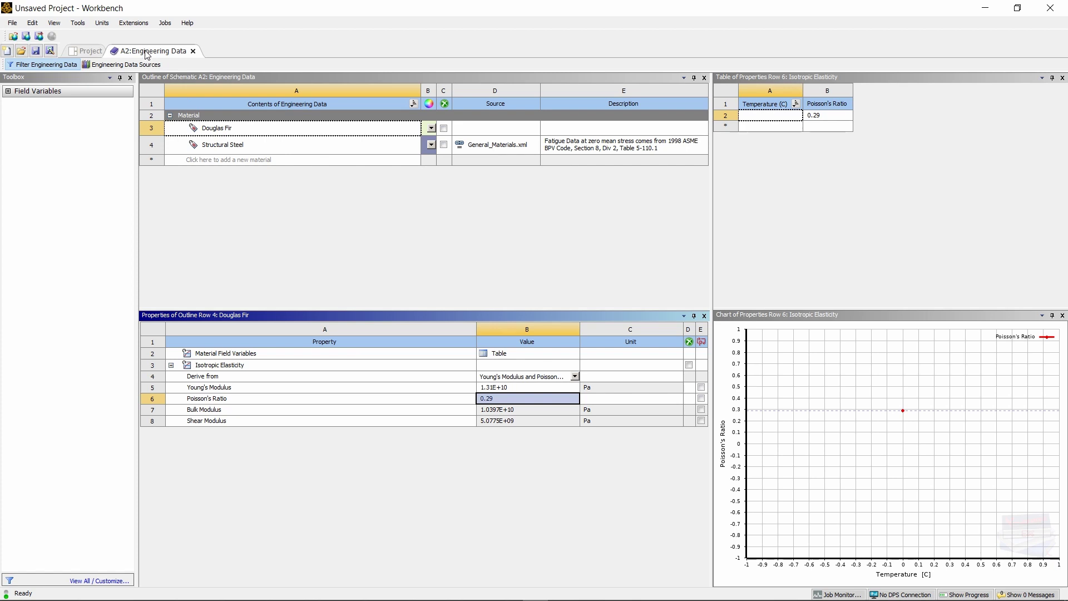
{"action": "left_click", "coordinate": [193, 50]}
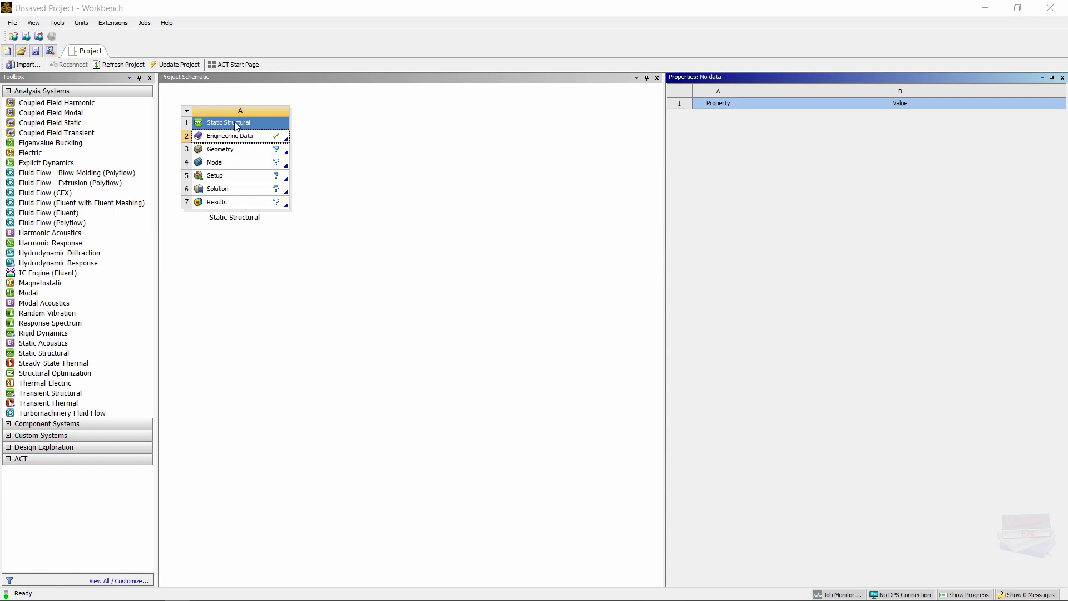
{"action": "left_click", "coordinate": [57, 22]}
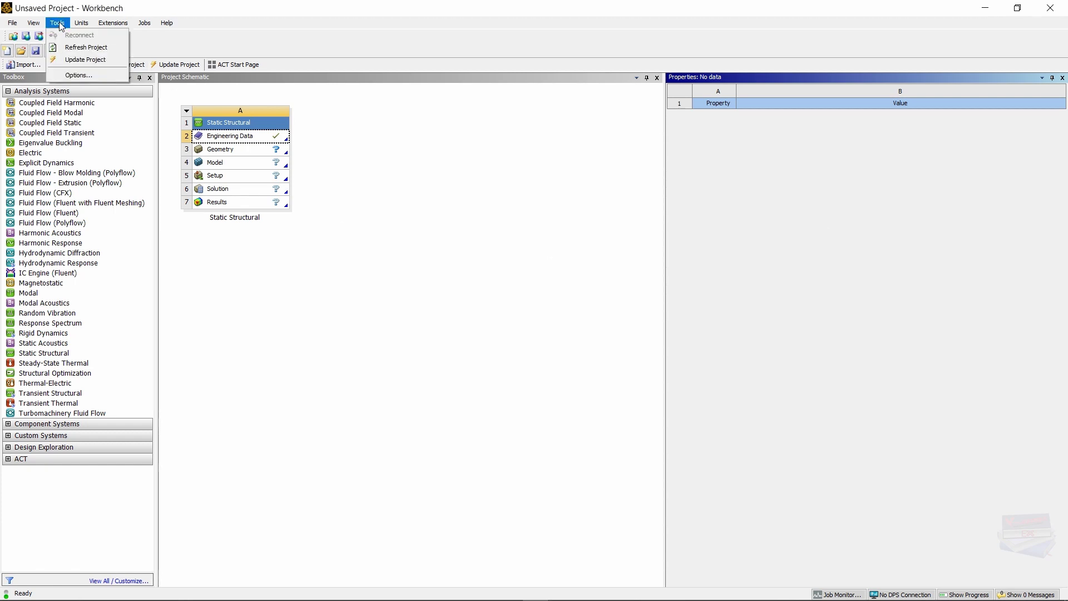
{"action": "left_click", "coordinate": [72, 76]}
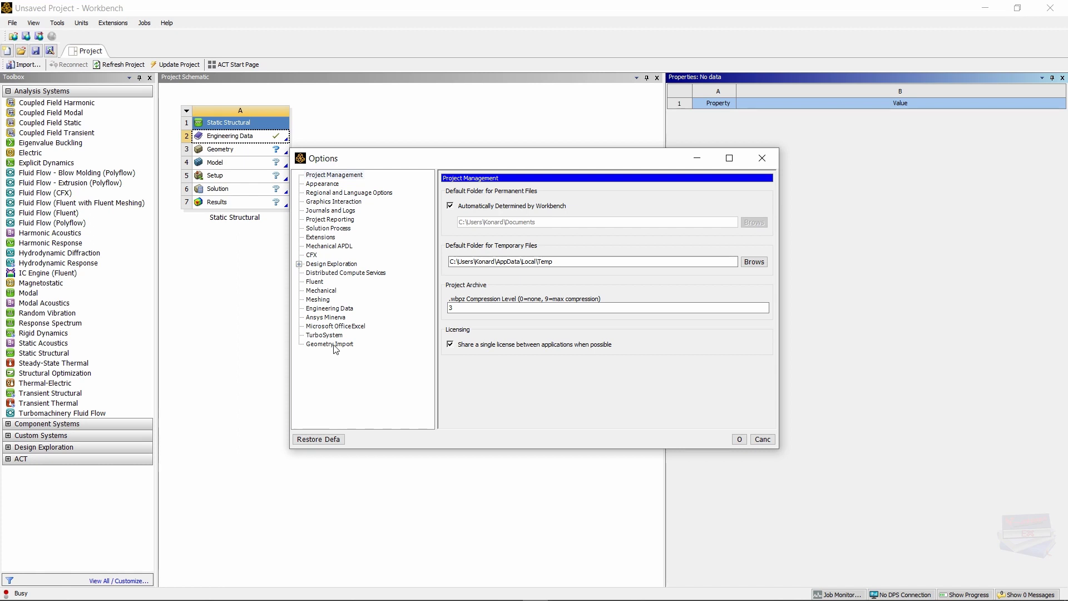
{"action": "left_click", "coordinate": [331, 344]}
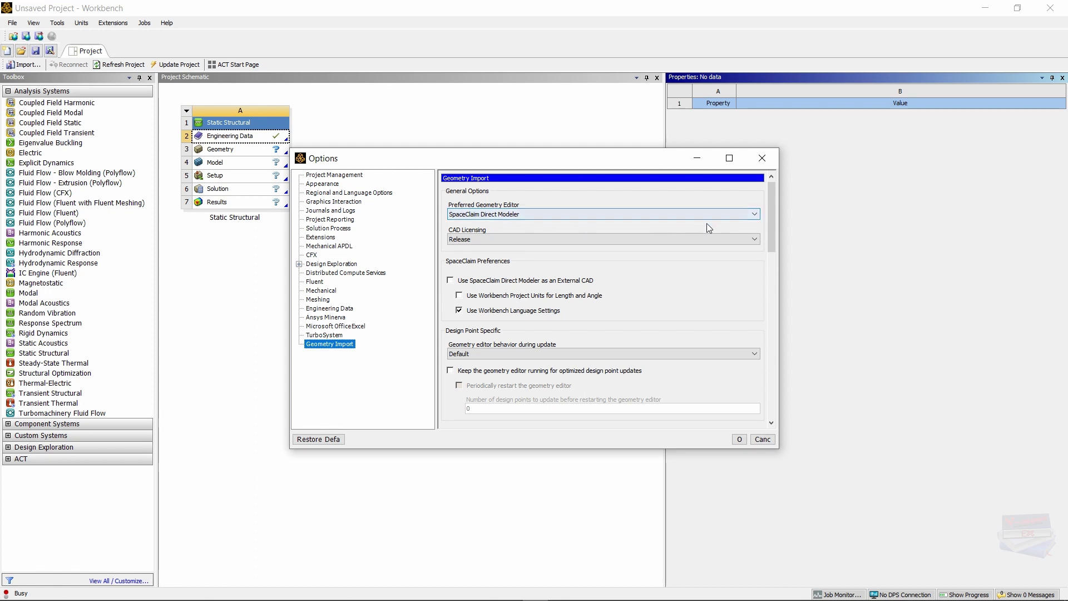
{"action": "left_click", "coordinate": [754, 215]}
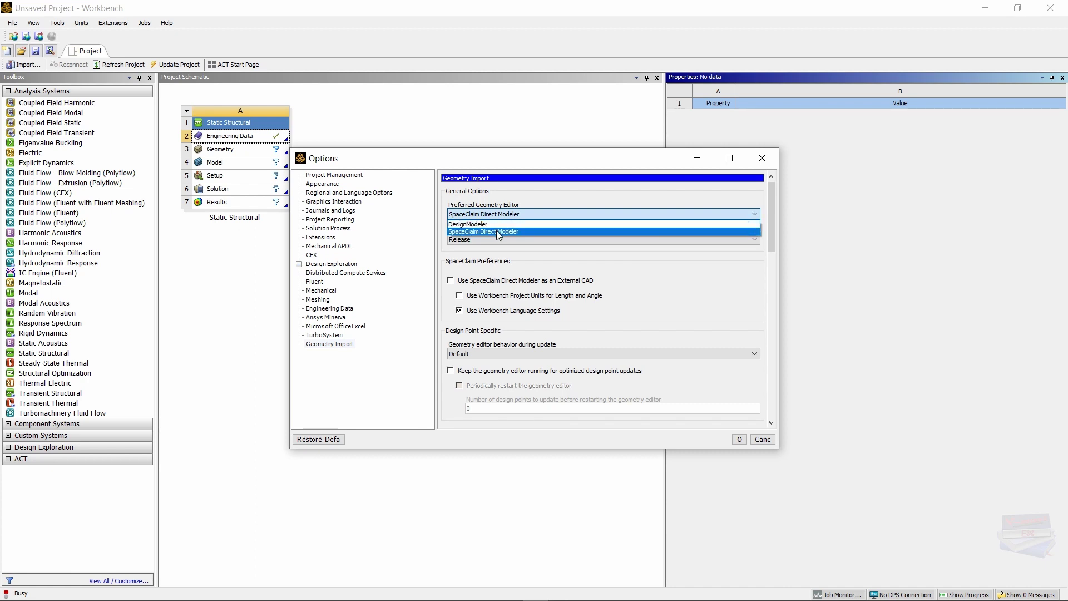
{"action": "left_click", "coordinate": [524, 231]}
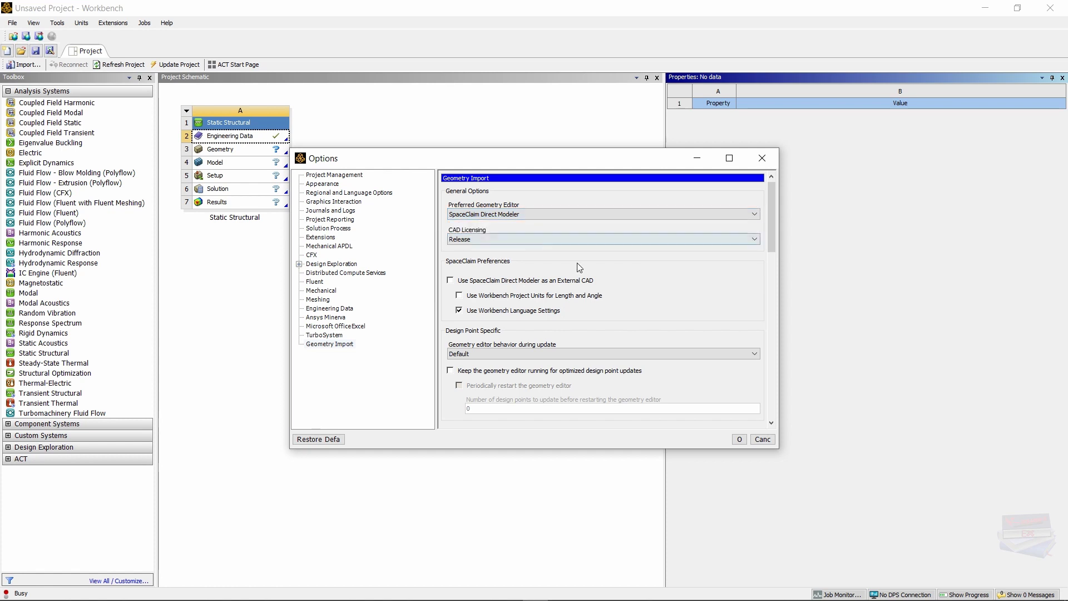
{"action": "left_click", "coordinate": [739, 438]}
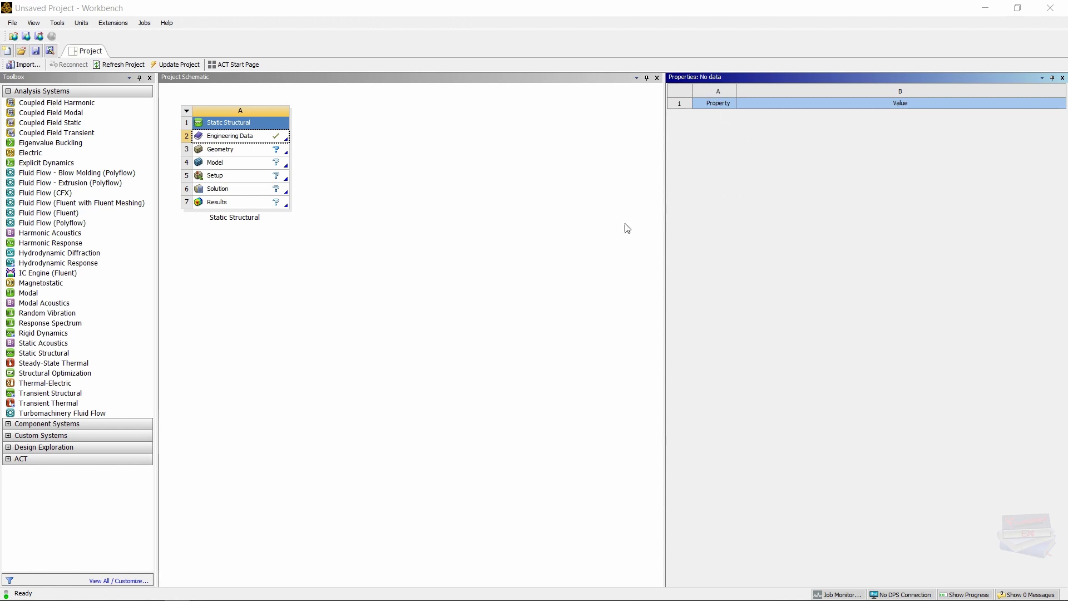
Toggle the Properties pane and display the Geometry cell's properties.
{"action": "left_click", "coordinate": [33, 23]}
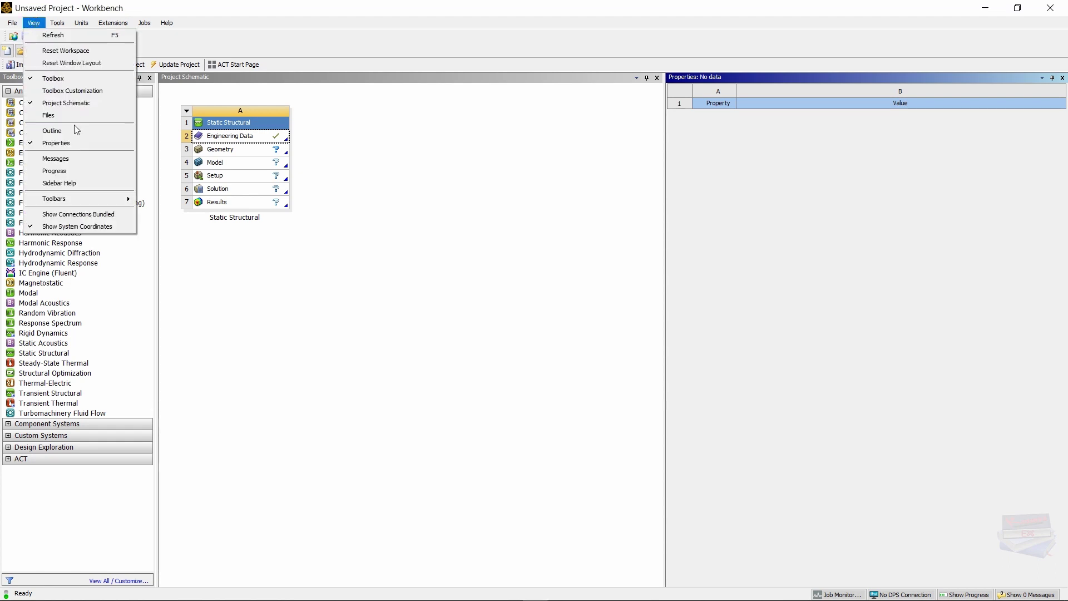
{"action": "left_click", "coordinate": [54, 144]}
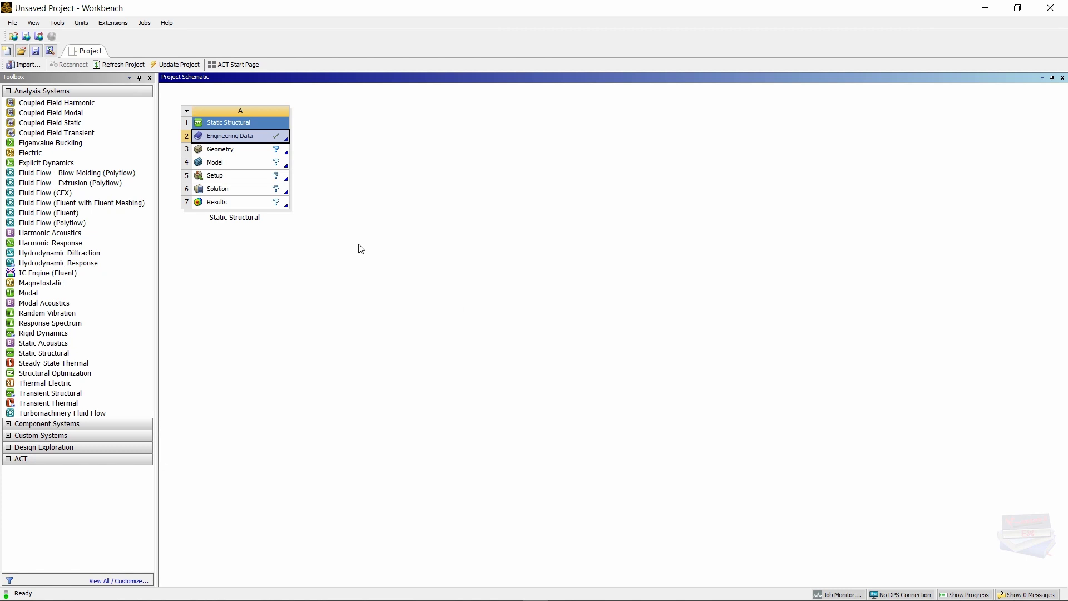
{"action": "left_click", "coordinate": [220, 151]}
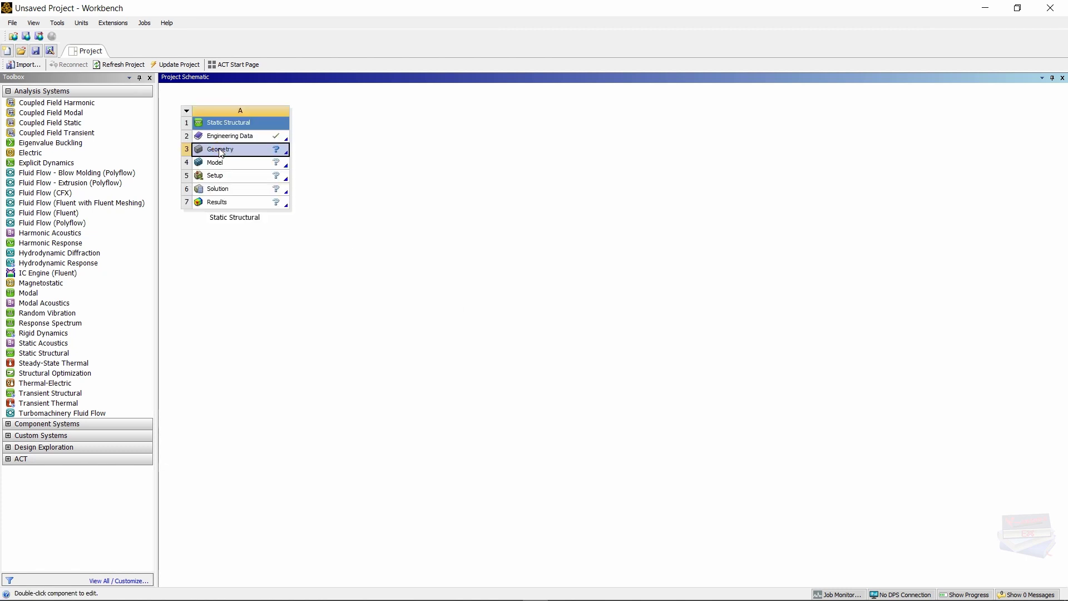
{"action": "left_click", "coordinate": [214, 149]}
{"action": "right_click", "coordinate": [215, 150]}
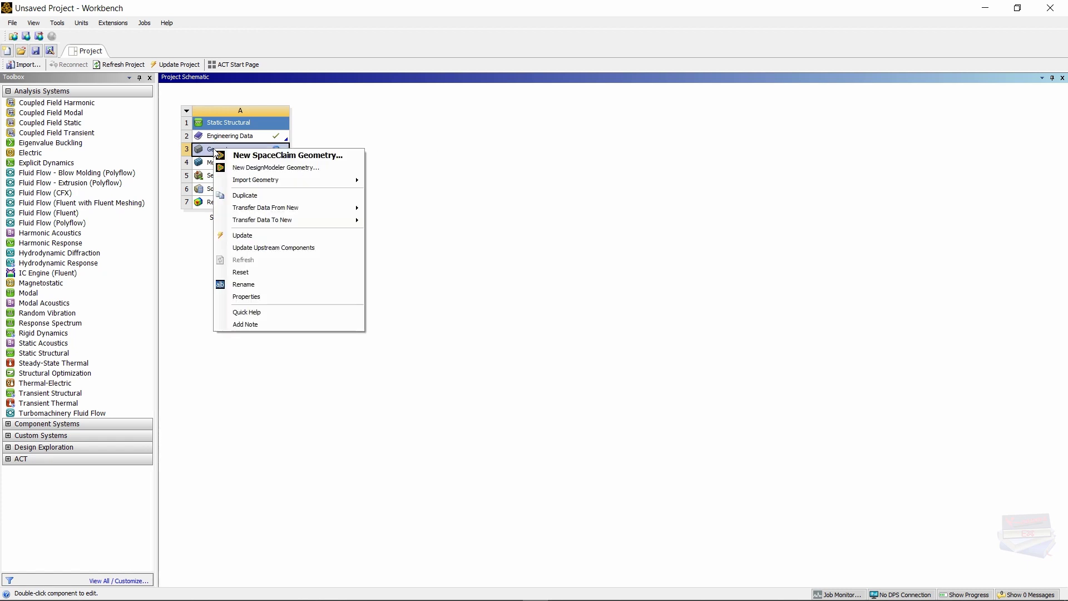
{"action": "left_click", "coordinate": [256, 297]}
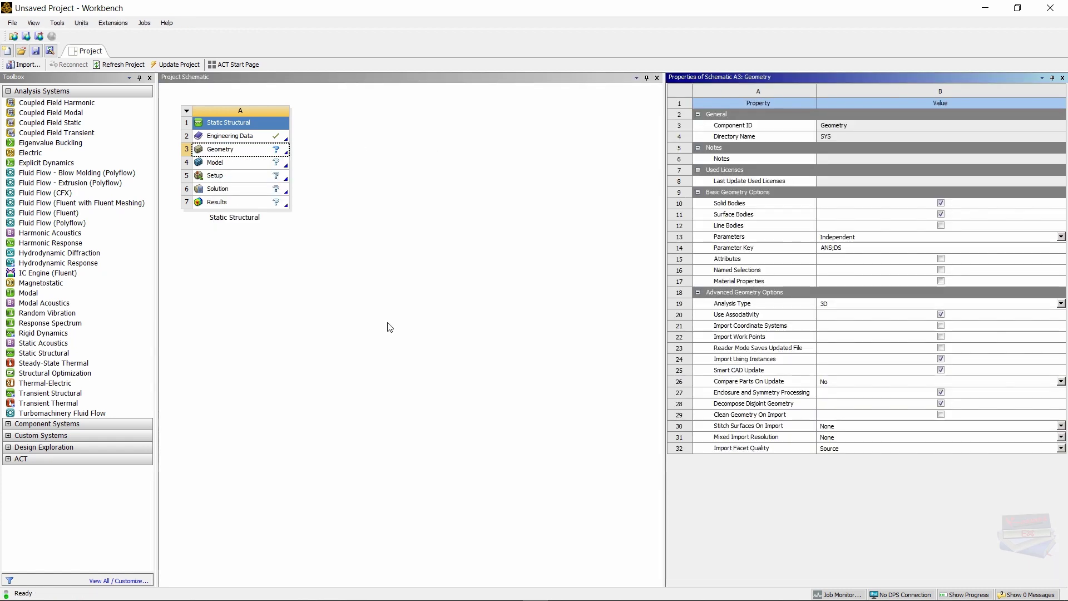
{"action": "left_click", "coordinate": [34, 22]}
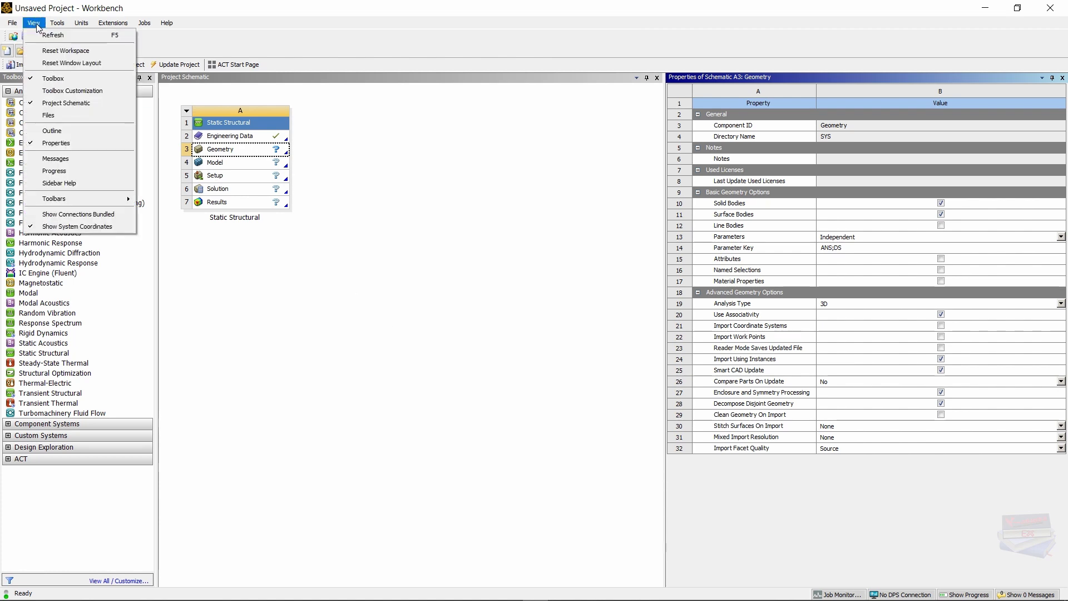
{"action": "left_click", "coordinate": [61, 146]}
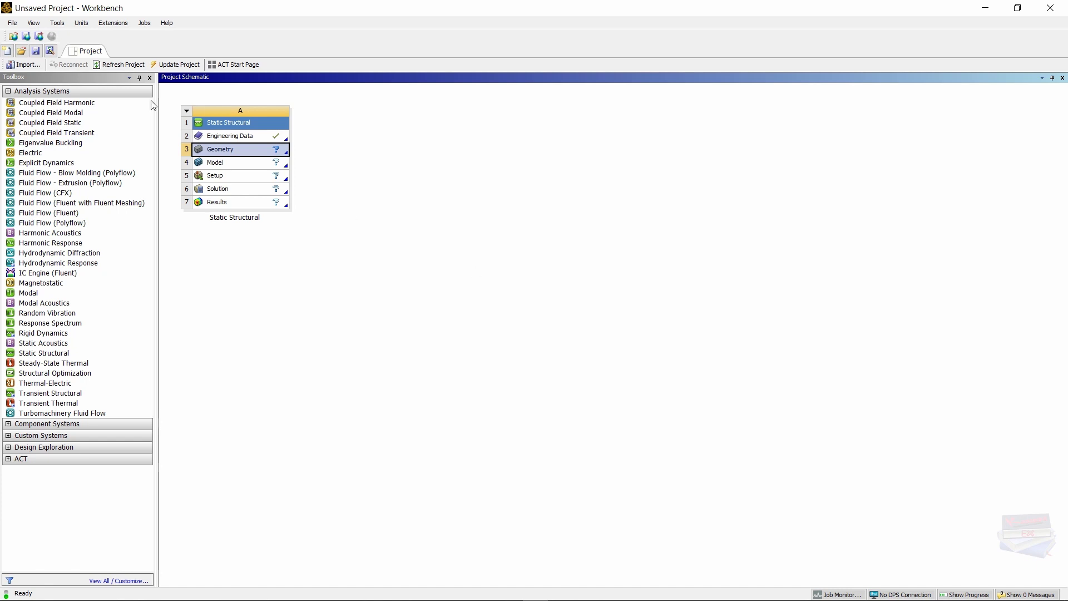
Show schematic properties and view the Model, Setup and Solution cells' properties in turn.
{"action": "right_click", "coordinate": [394, 241]}
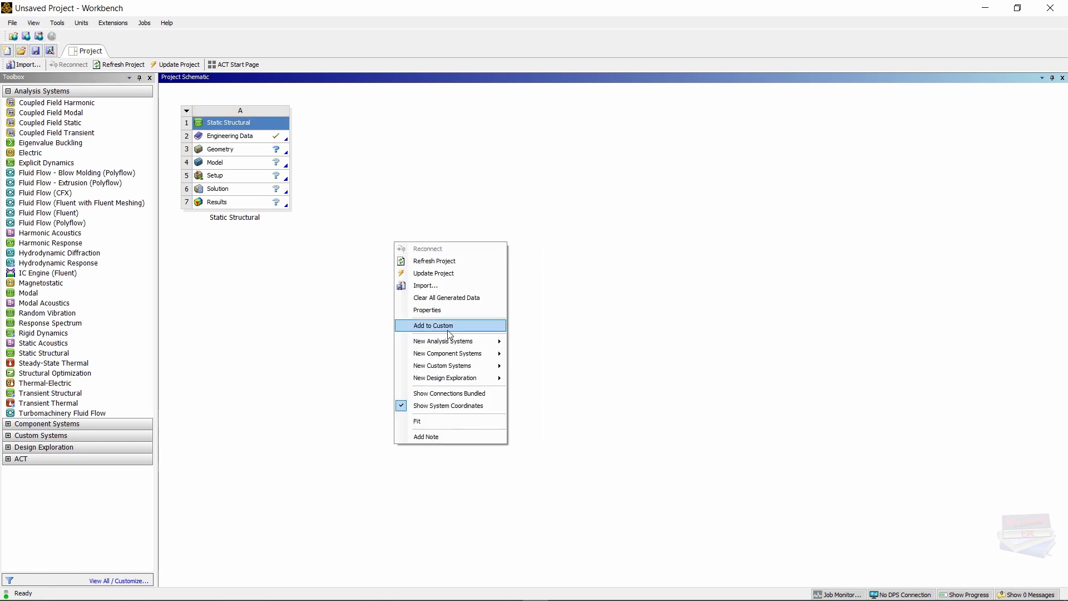
{"action": "left_click", "coordinate": [438, 315]}
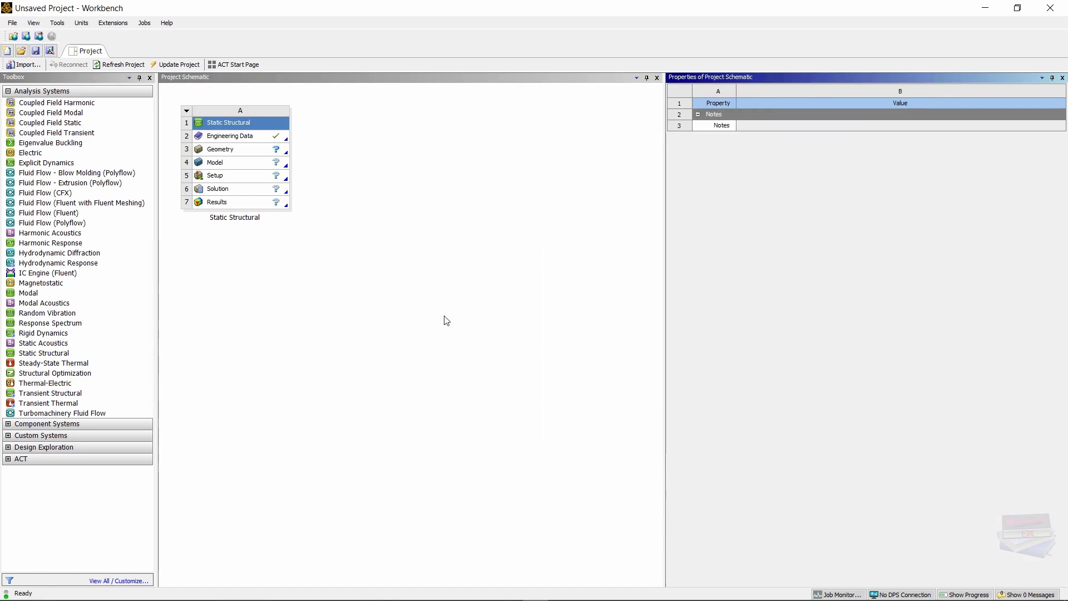
{"action": "left_click", "coordinate": [227, 164]}
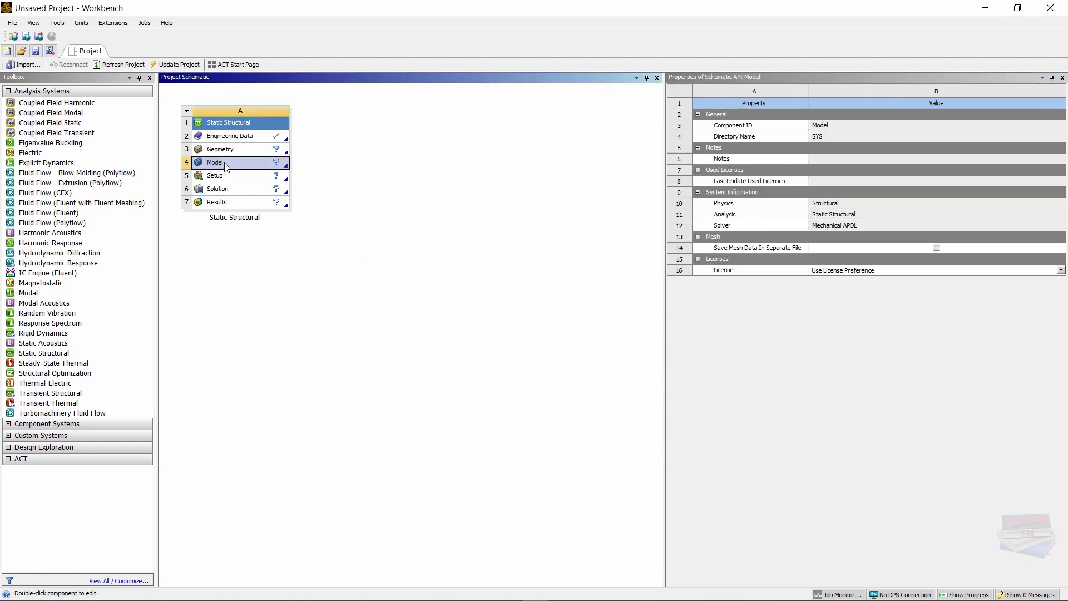
{"action": "left_click", "coordinate": [220, 178]}
{"action": "left_click", "coordinate": [220, 190]}
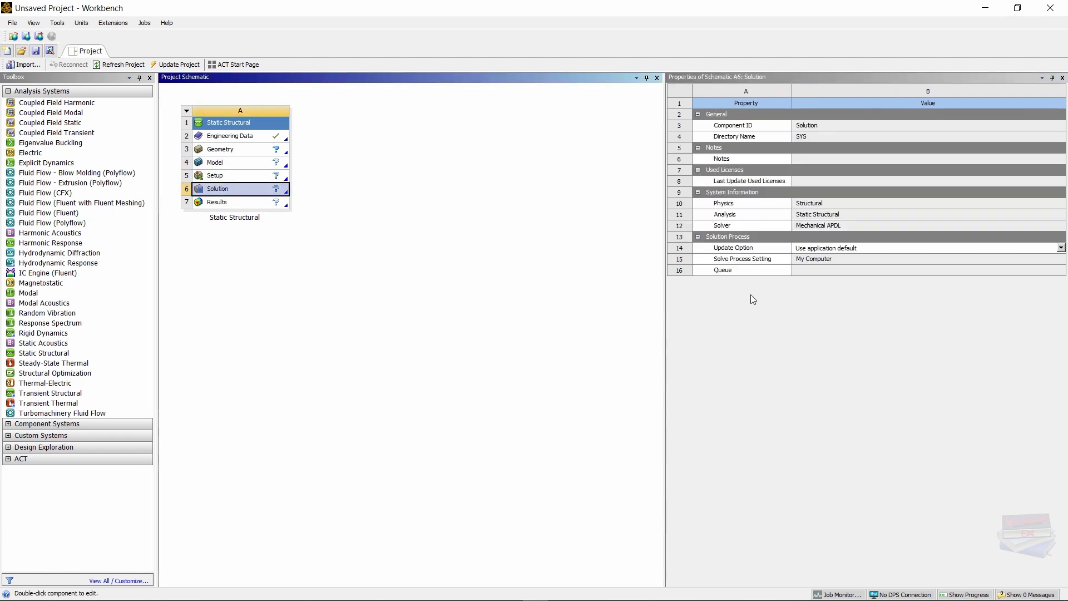
Tick Line Bodies in the Geometry cell's properties so line geometry gets imported.
{"action": "left_click", "coordinate": [214, 151]}
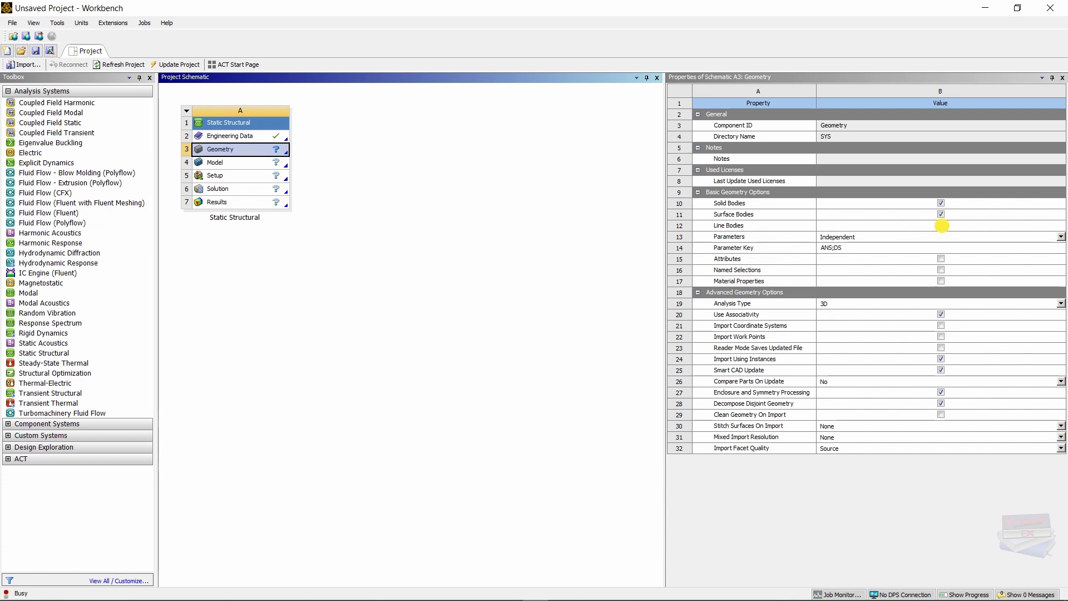
{"action": "left_click", "coordinate": [941, 226]}
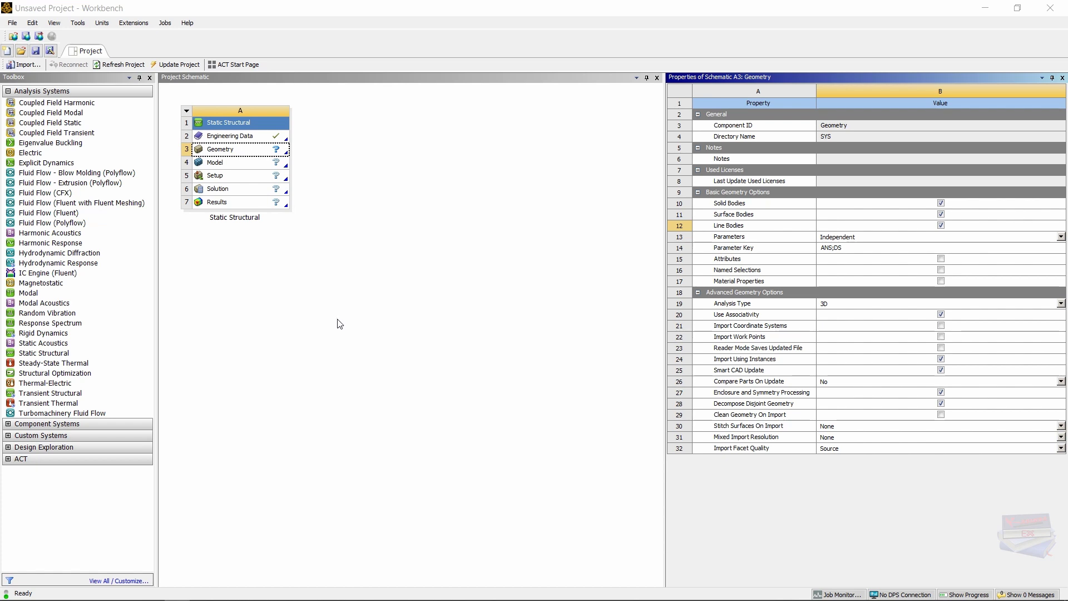
Launch SpaceClaim from Geometry and set length units to Meters with a 1 m minor grid spacing.
{"action": "double_click", "coordinate": [224, 154]}
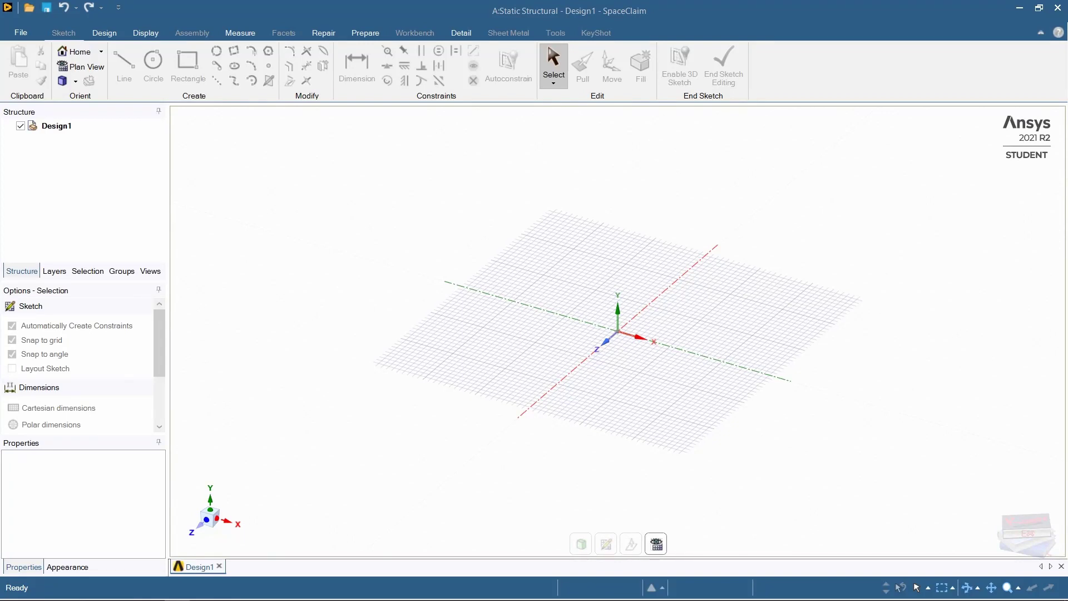
{"action": "left_click", "coordinate": [22, 33]}
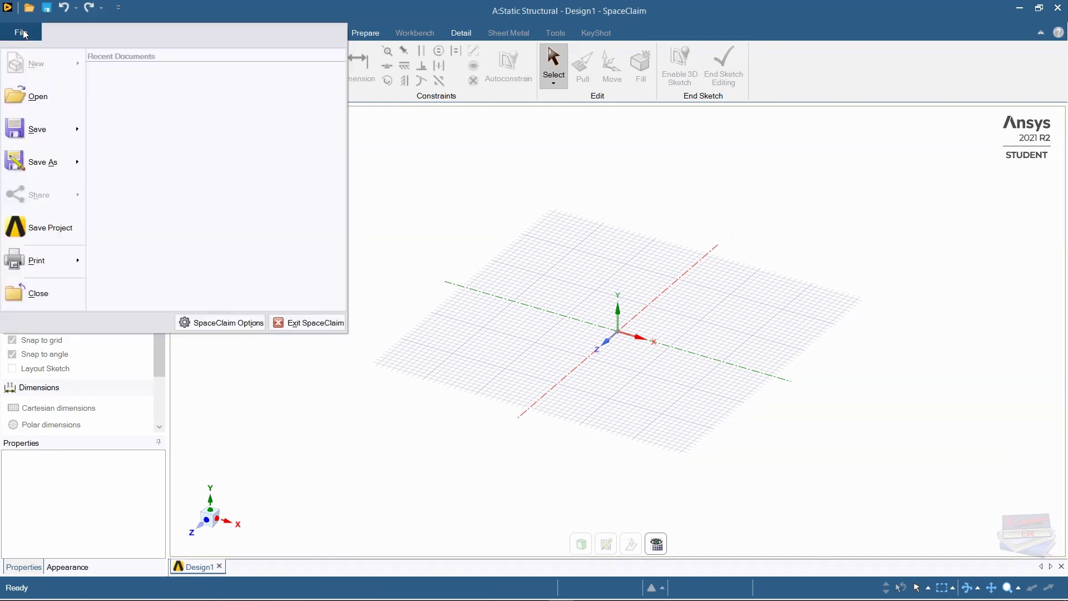
{"action": "left_click", "coordinate": [208, 326]}
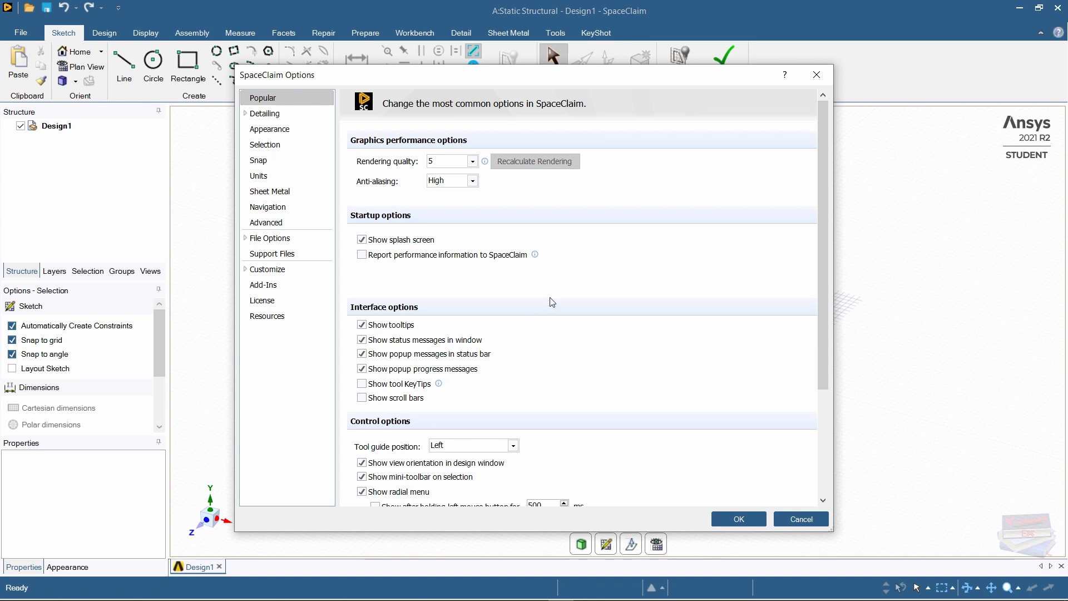
{"action": "left_click", "coordinate": [259, 176]}
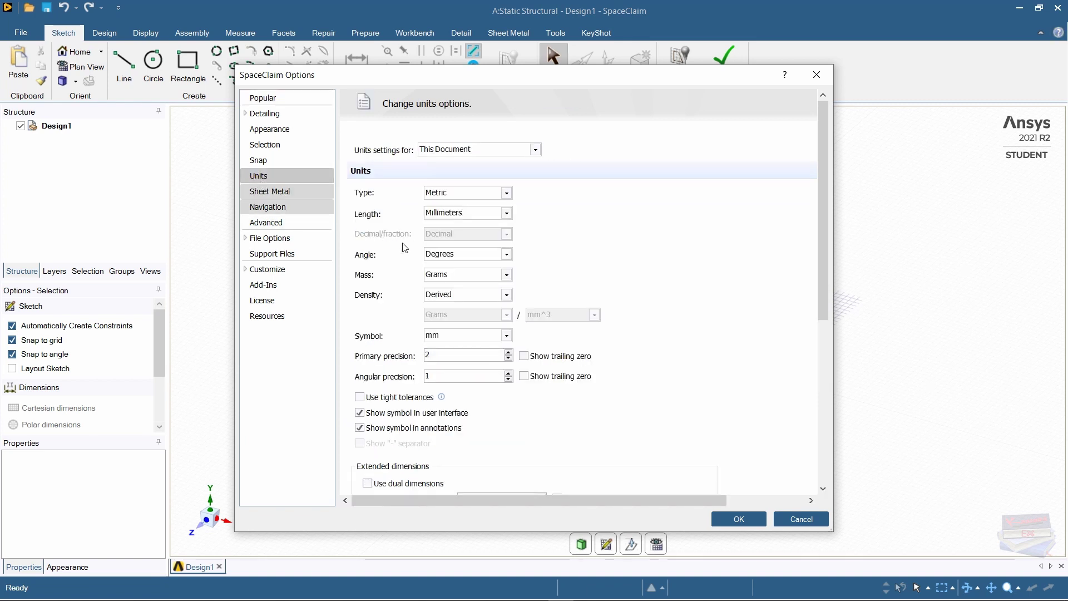
{"action": "left_click", "coordinate": [506, 215]}
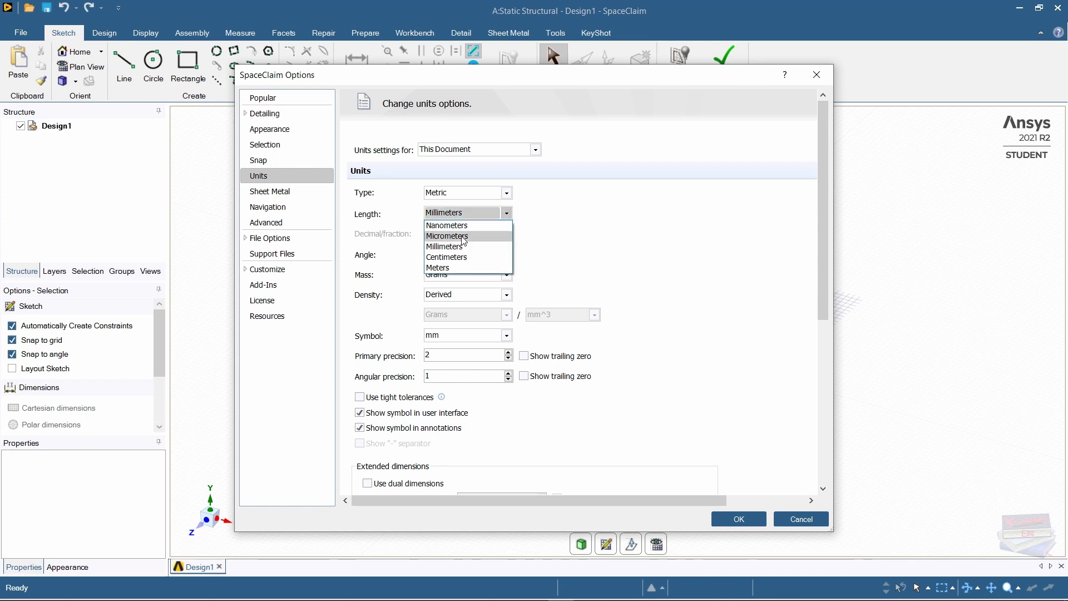
{"action": "left_click", "coordinate": [445, 268]}
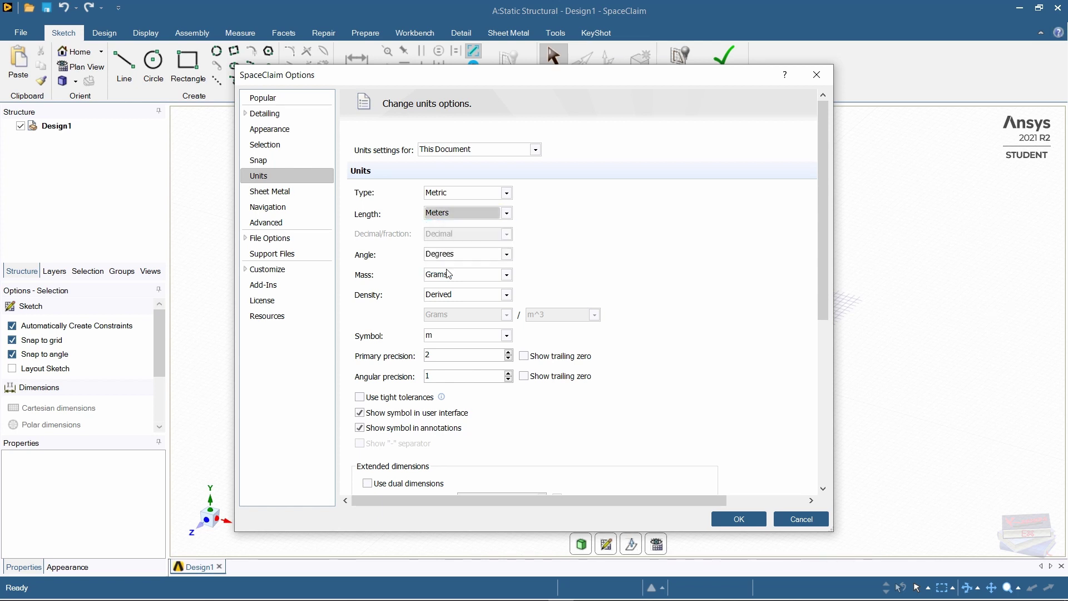
{"action": "left_click_drag", "start_coordinate": [819, 192], "coordinate": [820, 369]}
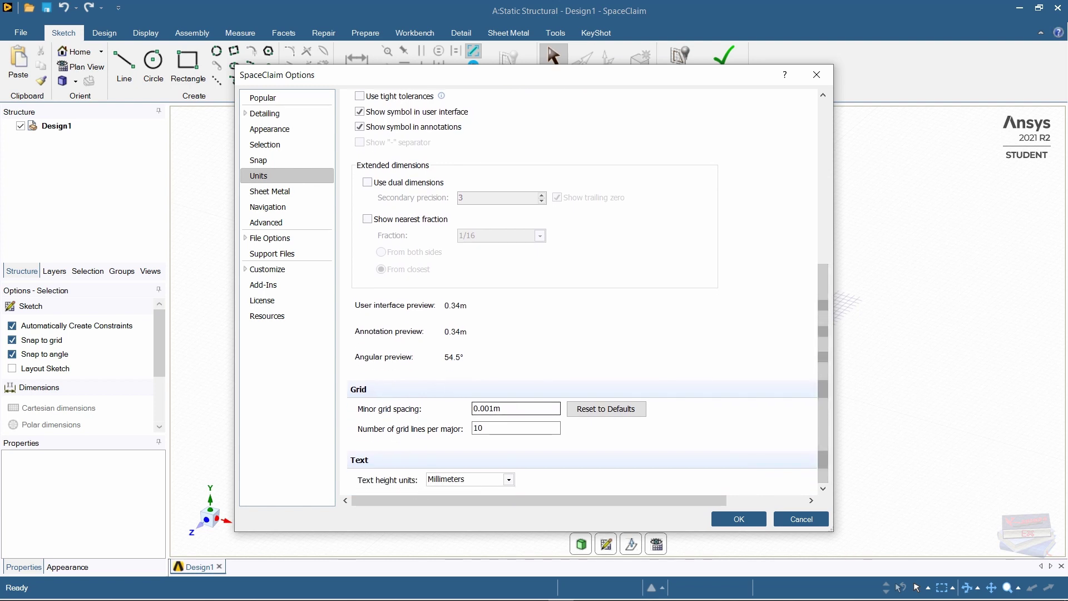
{"action": "left_click_drag", "start_coordinate": [509, 408], "coordinate": [436, 407]}
{"action": "type", "text": "1m"}
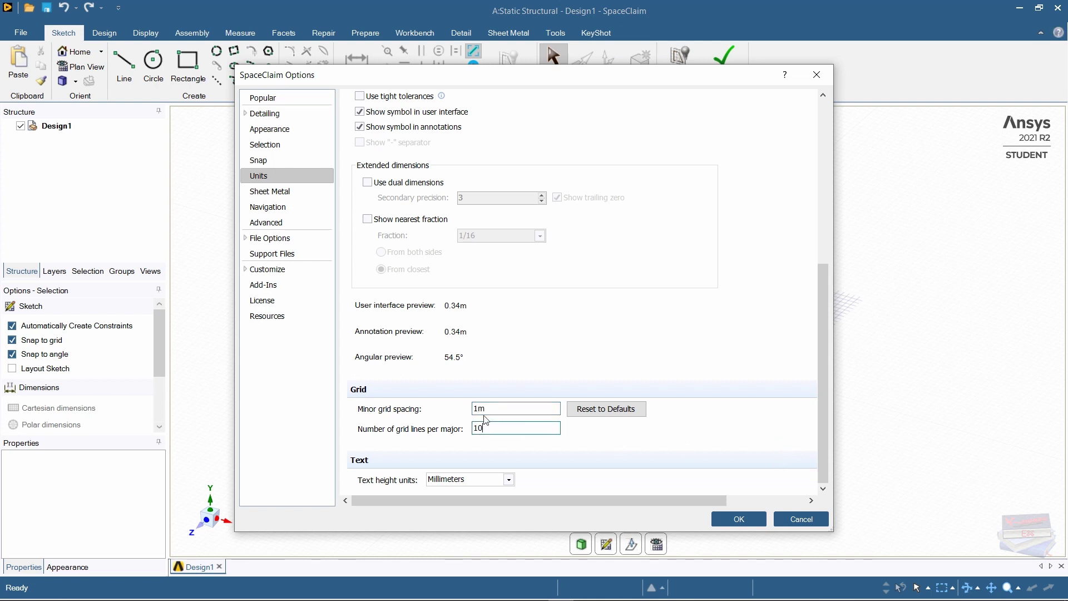
{"action": "left_click", "coordinate": [488, 428]}
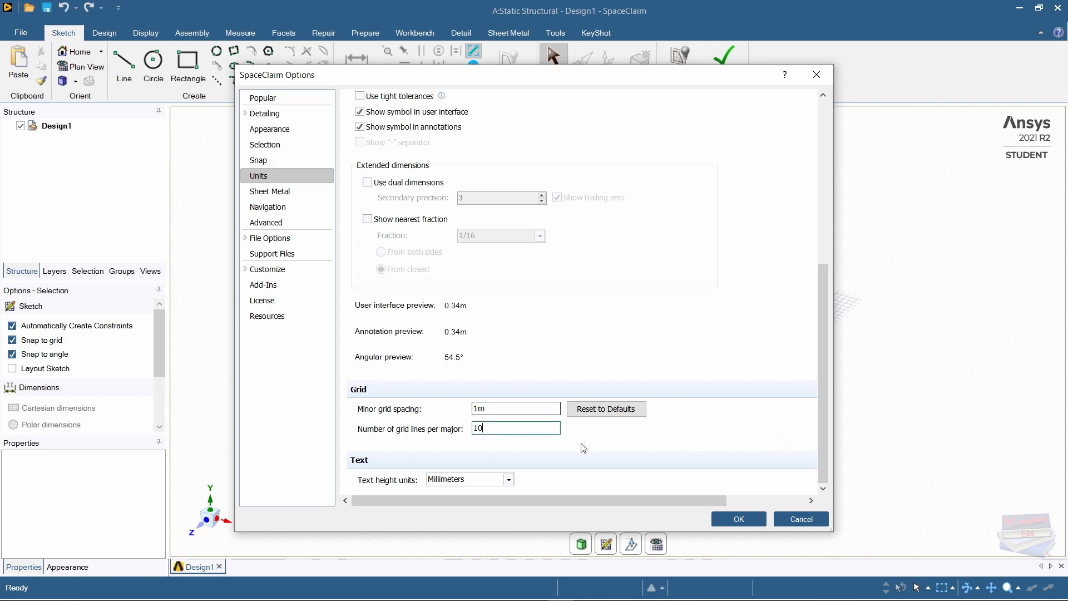
{"action": "left_click", "coordinate": [738, 519]}
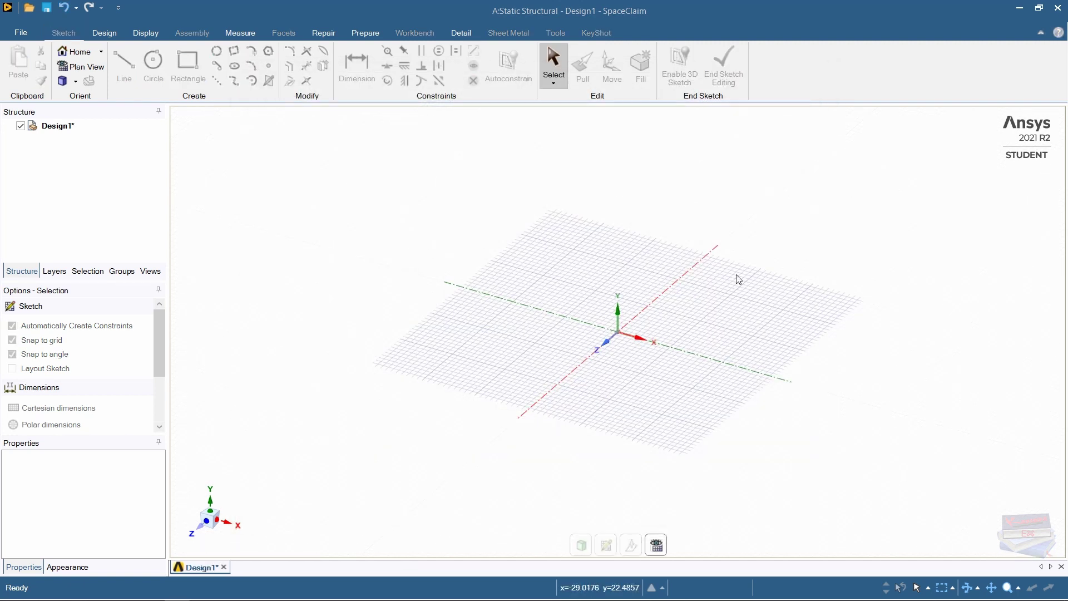
Switch to Plan View, reorient with the view triad, and show the standard Views list.
{"action": "left_click", "coordinate": [81, 67]}
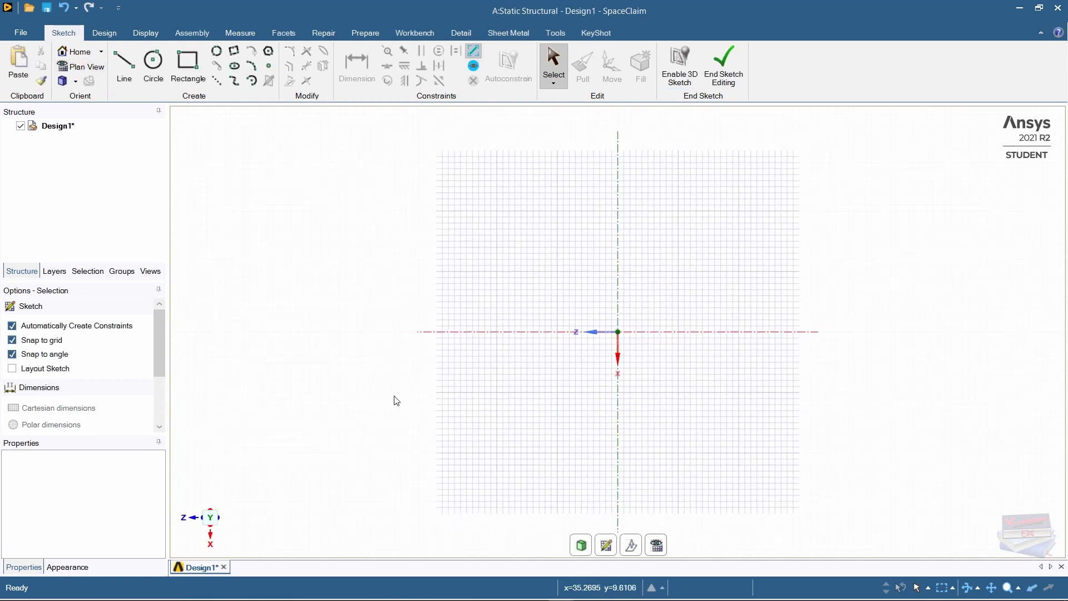
{"action": "left_click", "coordinate": [210, 517]}
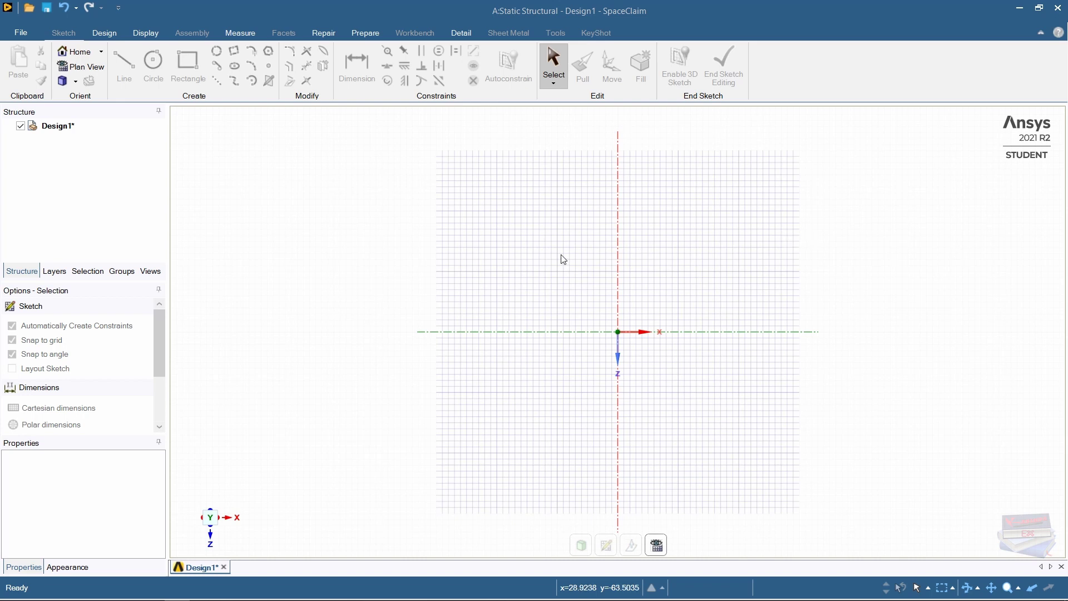
{"action": "left_click", "coordinate": [150, 271]}
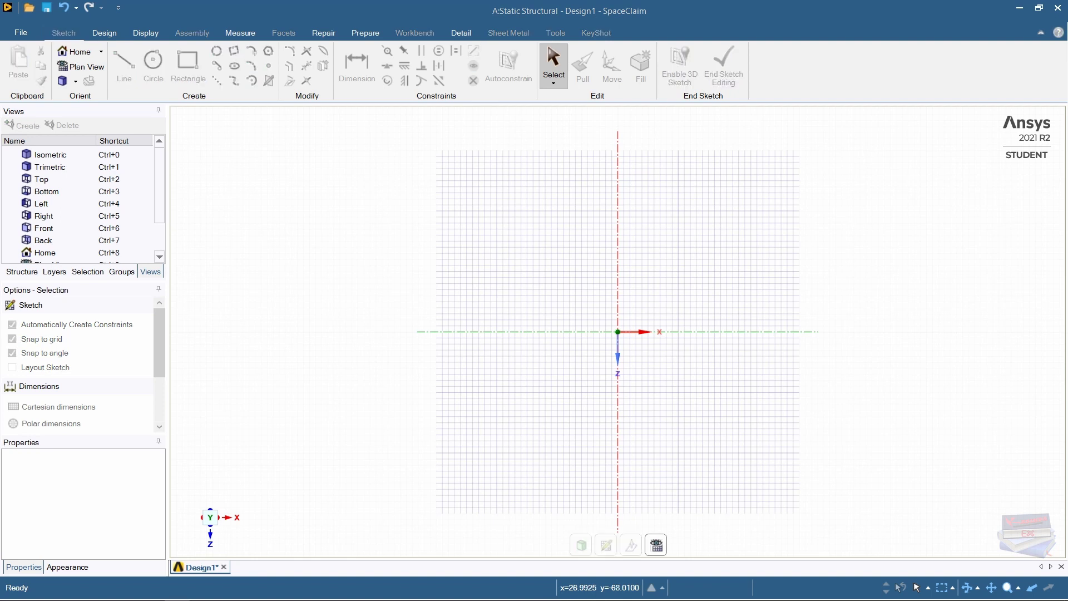
Return to Sketch mode and turn the grid to the Bottom view, zoomed in.
{"action": "left_click", "coordinate": [103, 35]}
{"action": "left_click", "coordinate": [178, 68]}
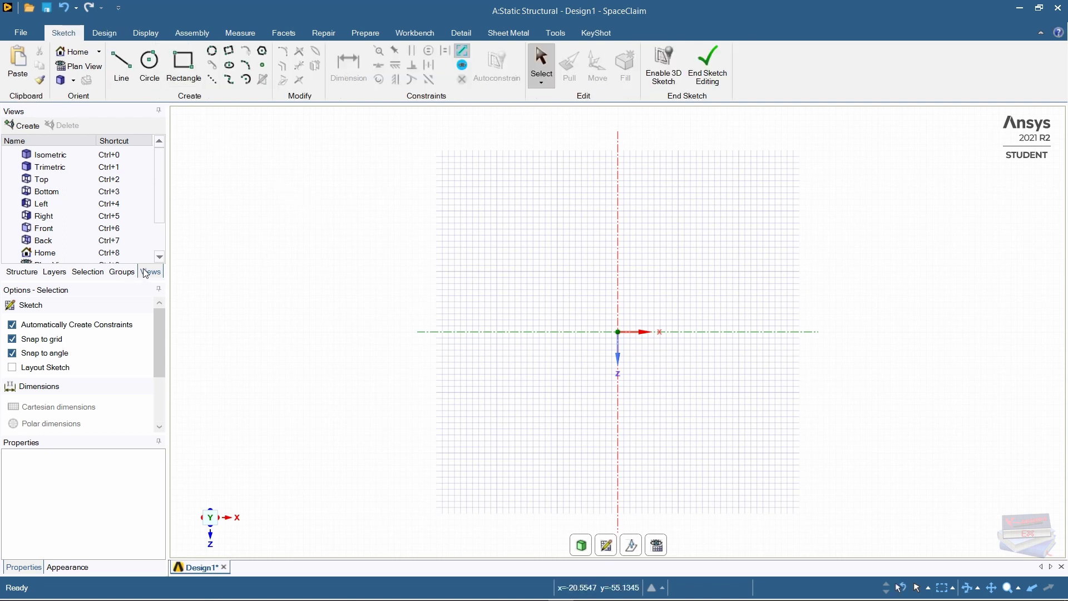
{"action": "double_click", "coordinate": [44, 192]}
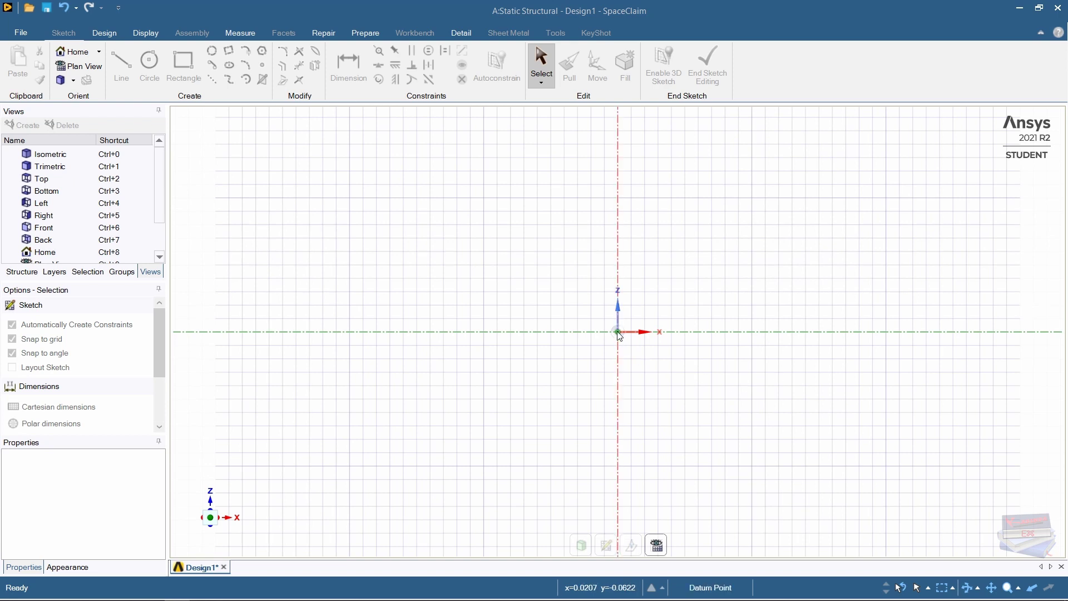
{"action": "scroll", "coordinate": [620, 335], "scroll_direction": "up", "scroll_amount": 2}
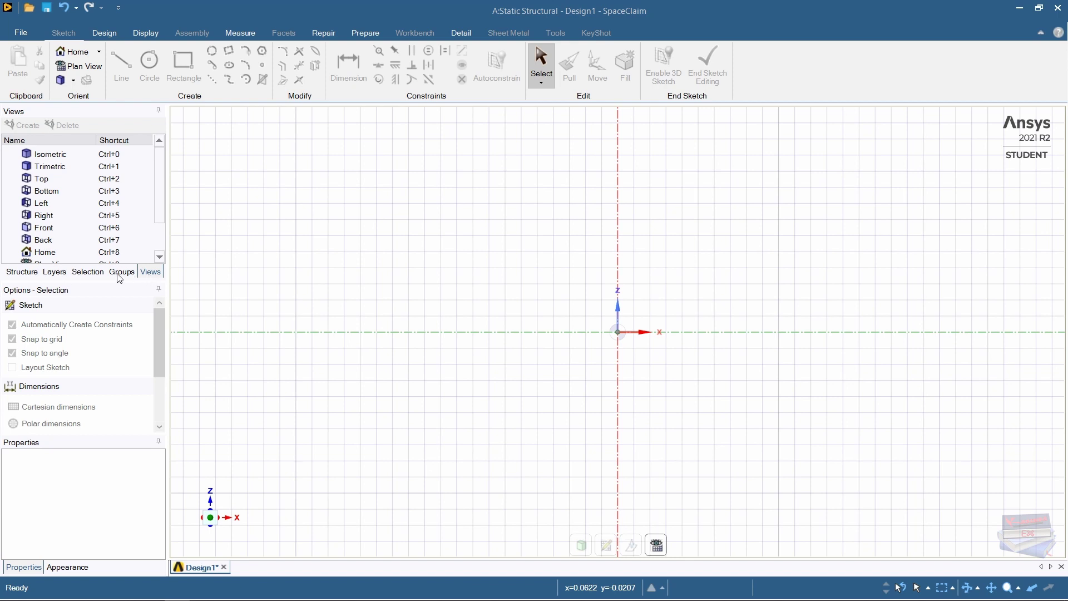
Draw the first two 1 m line segments along the X axis, ending at the origin.
{"action": "left_click", "coordinate": [31, 274]}
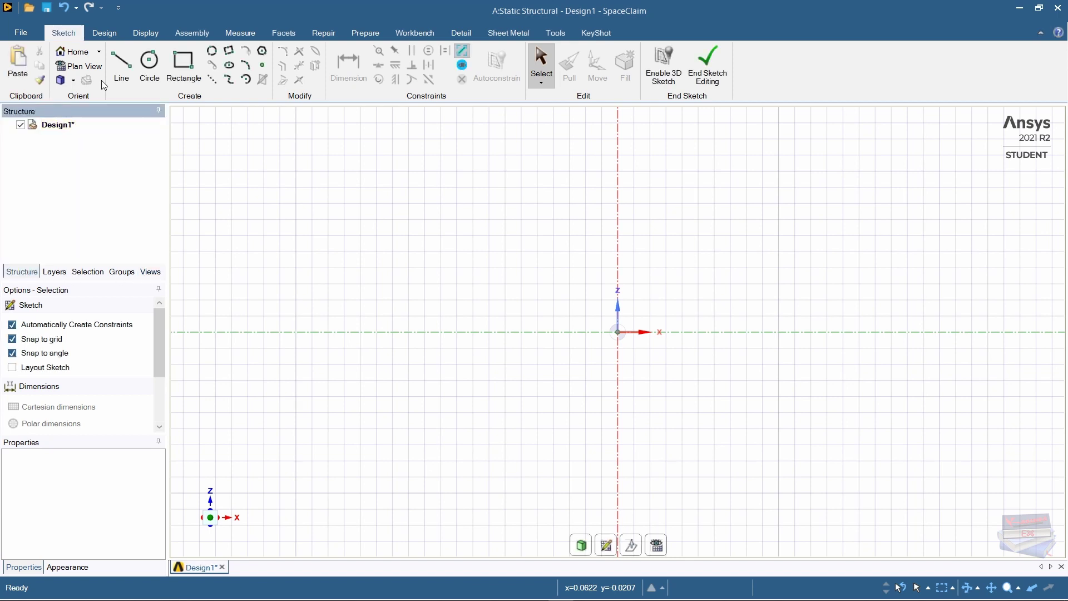
{"action": "left_click", "coordinate": [122, 62]}
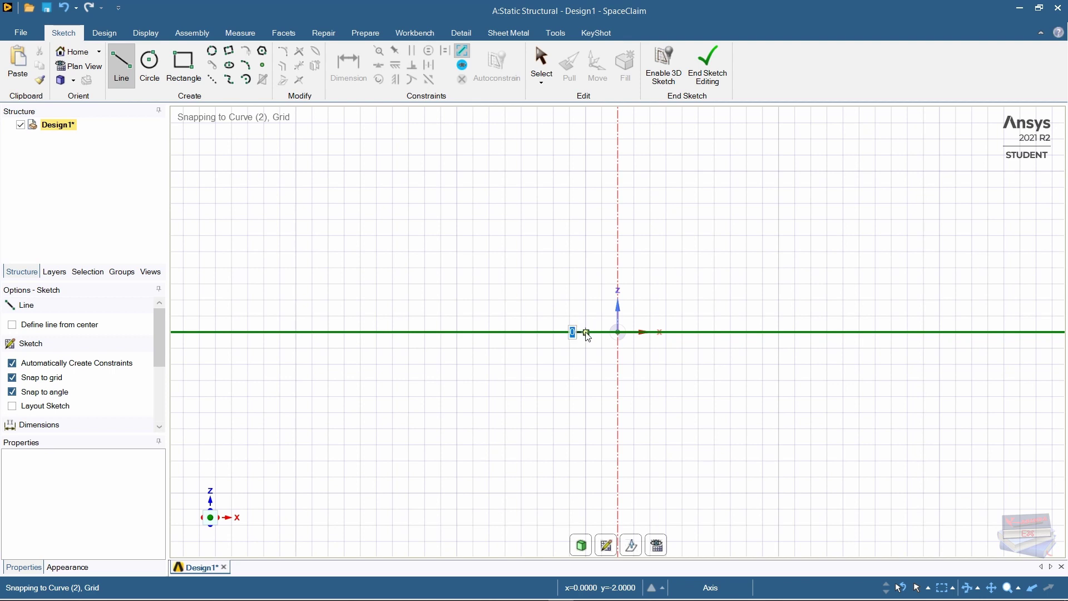
{"action": "left_click", "coordinate": [586, 332]}
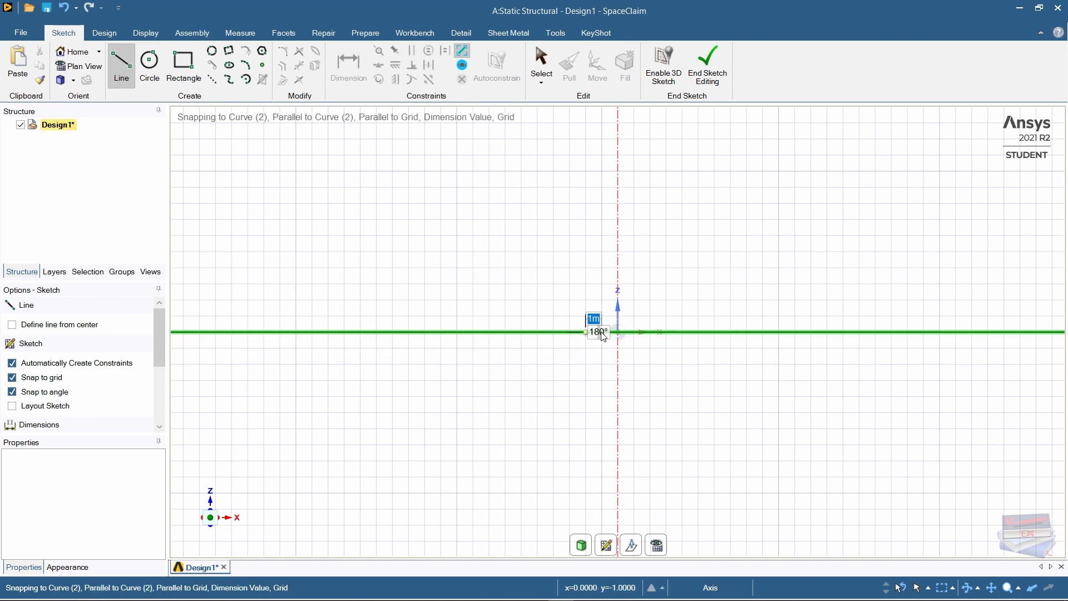
{"action": "scroll", "coordinate": [607, 337], "scroll_direction": "up", "scroll_amount": 8}
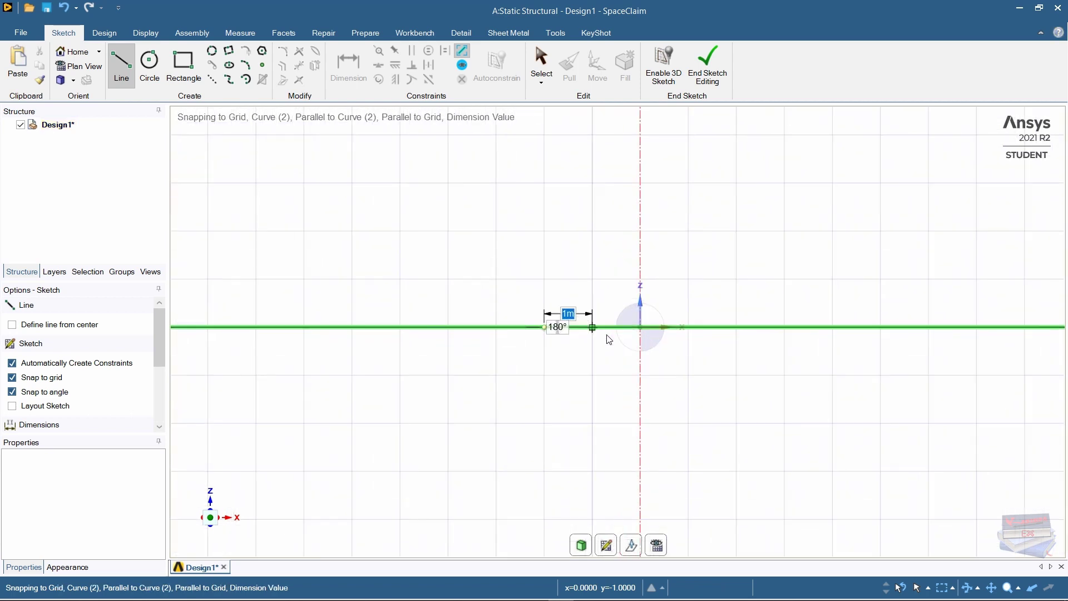
{"action": "scroll", "coordinate": [583, 339], "scroll_direction": "up", "scroll_amount": 1}
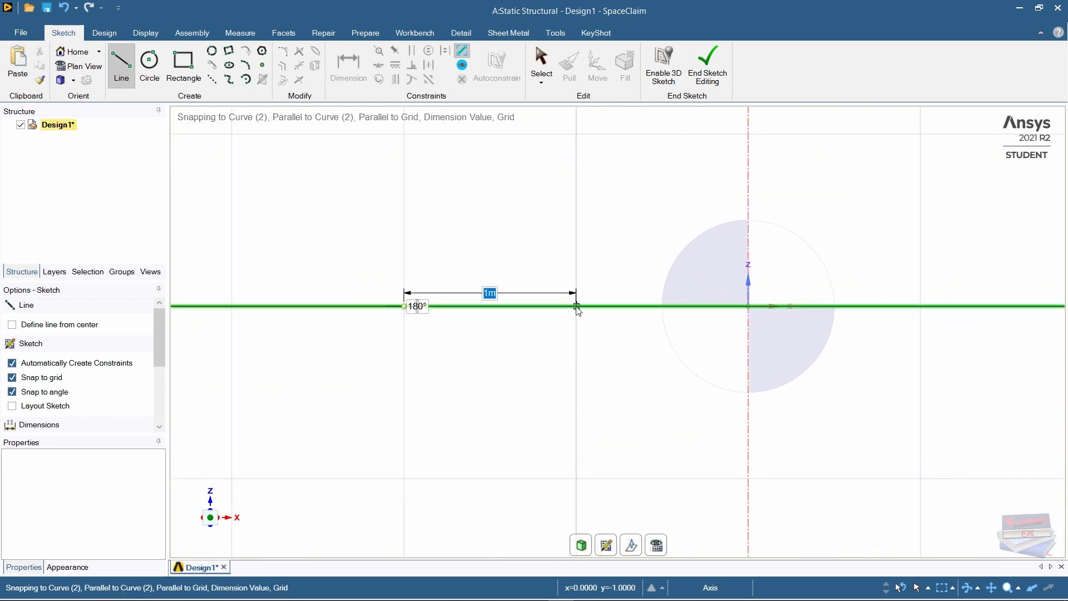
{"action": "left_click", "coordinate": [576, 307]}
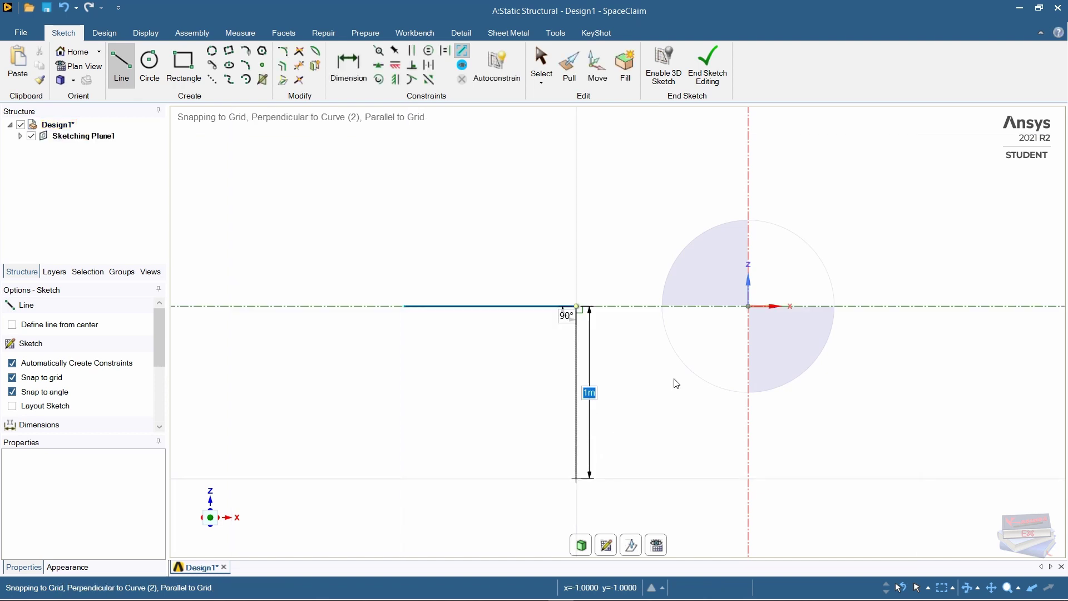
{"action": "left_click", "coordinate": [749, 307]}
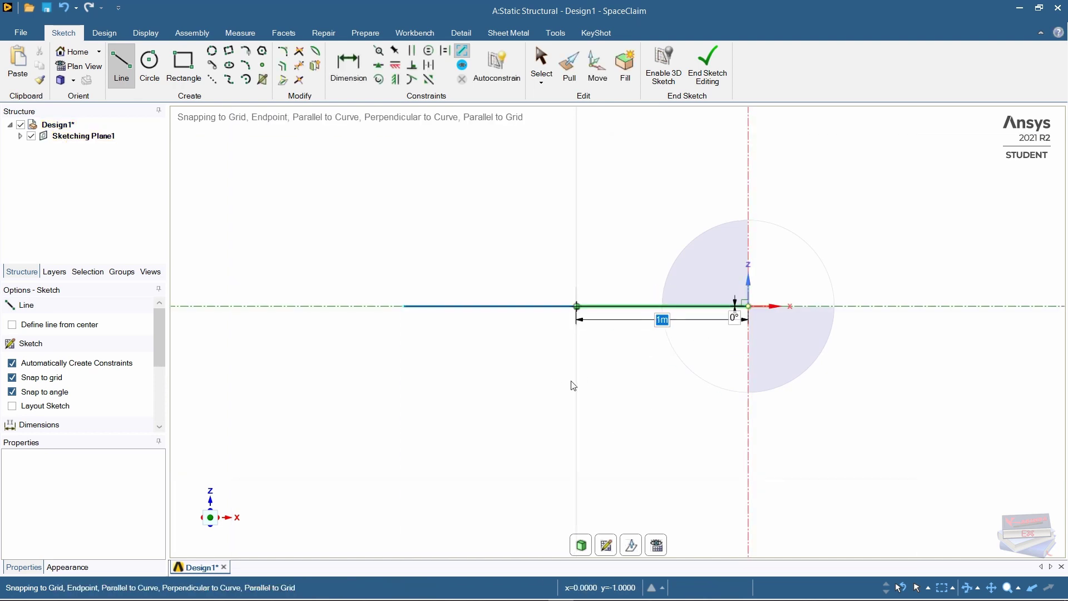
Extend the baseline with further 1 m segments along the X axis.
{"action": "scroll", "coordinate": [688, 400], "scroll_direction": "down", "scroll_amount": 4}
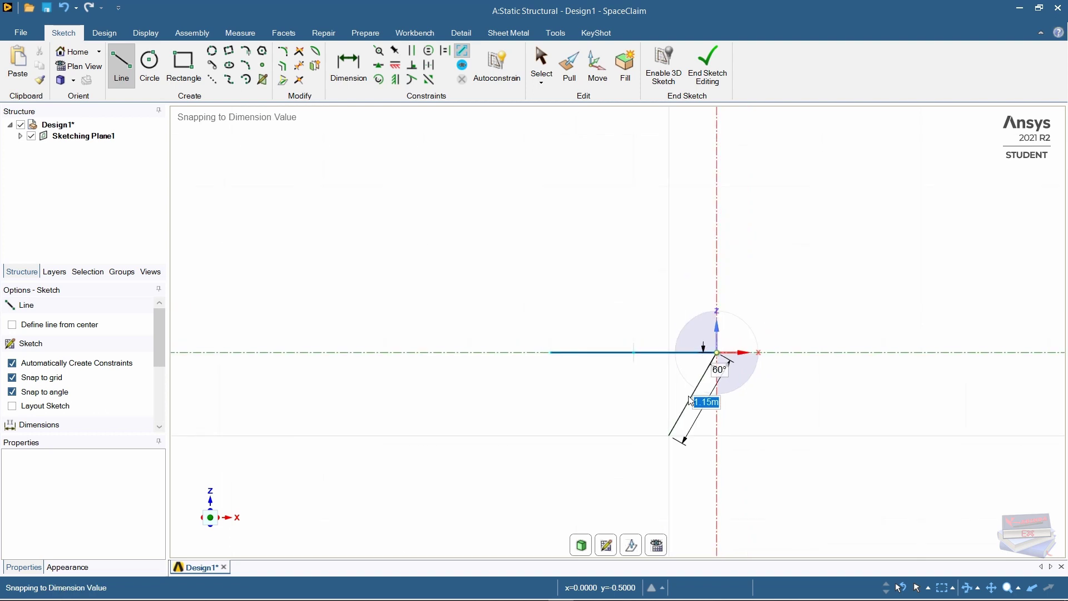
{"action": "scroll", "coordinate": [692, 402], "scroll_direction": "down", "scroll_amount": 1}
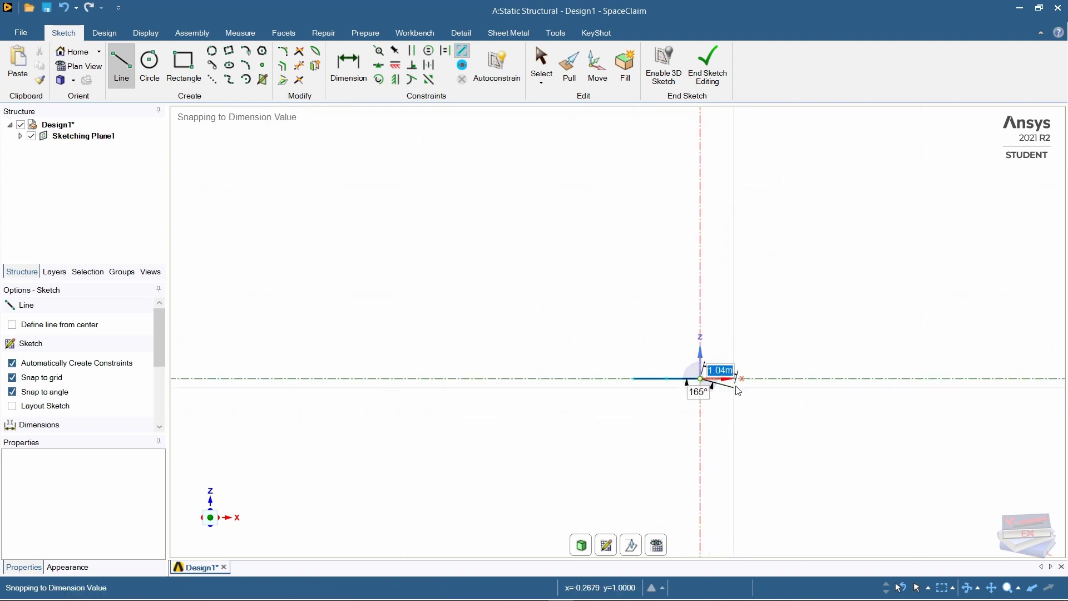
{"action": "scroll", "coordinate": [735, 387], "scroll_direction": "up", "scroll_amount": 5}
{"action": "scroll", "coordinate": [734, 386], "scroll_direction": "up", "scroll_amount": 3}
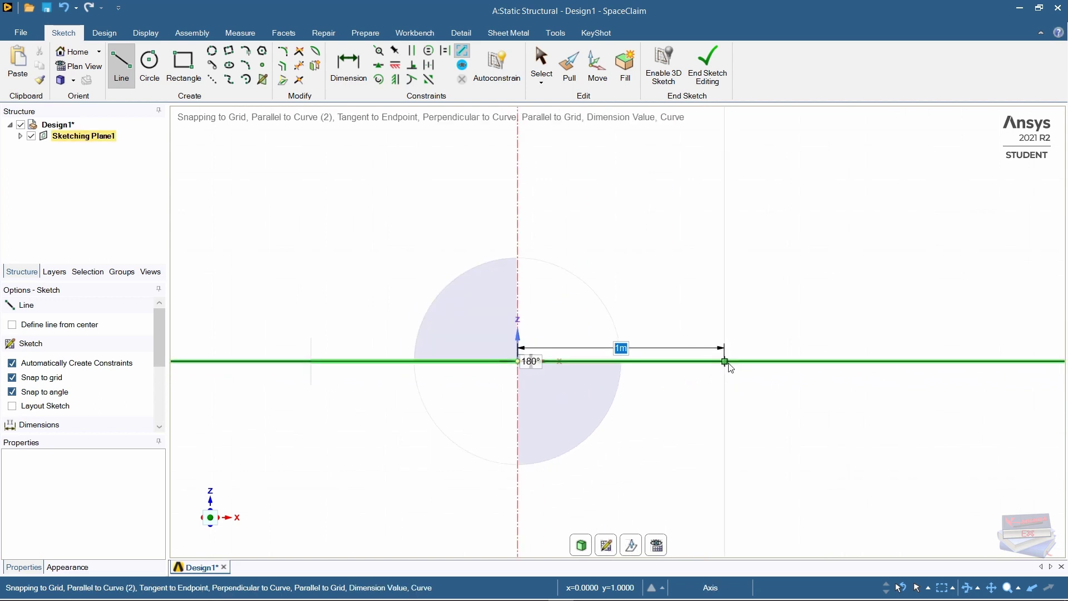
{"action": "double_click", "coordinate": [724, 361]}
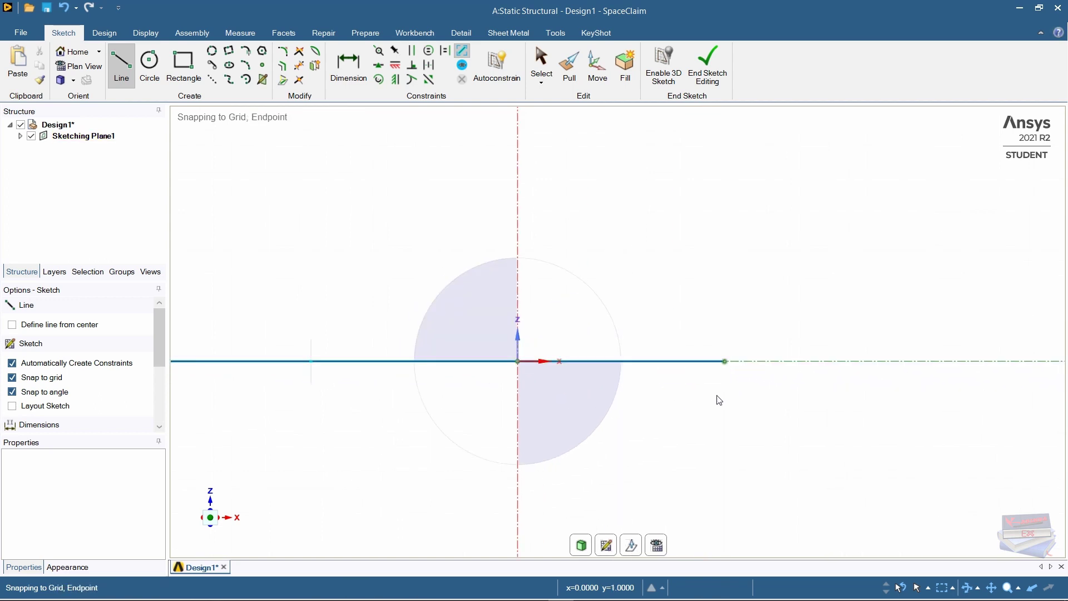
{"action": "left_click", "coordinate": [717, 383]}
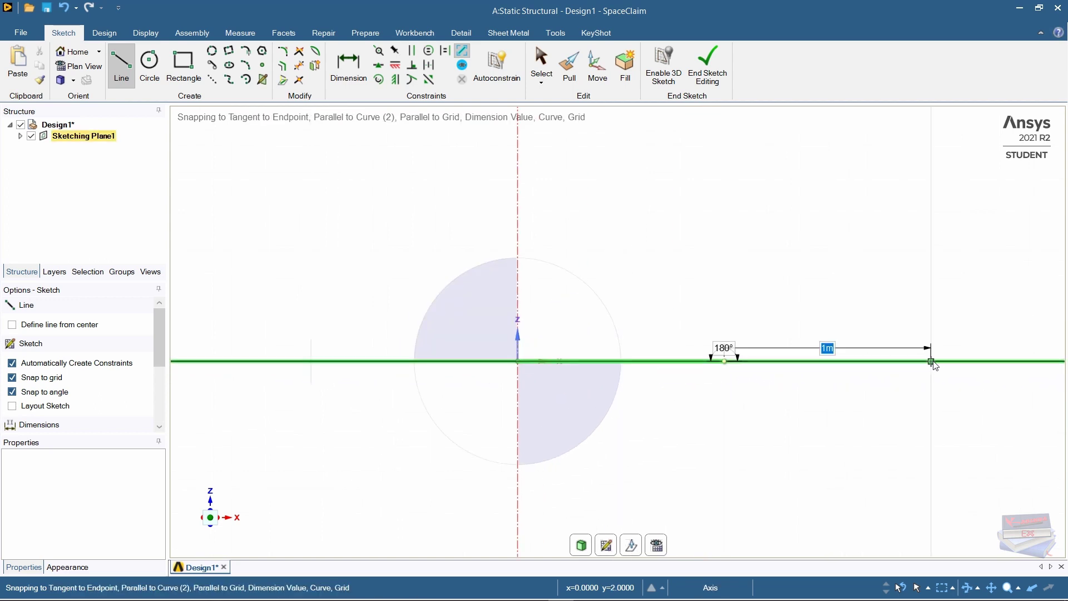
{"action": "left_click", "coordinate": [931, 362]}
{"action": "scroll", "coordinate": [870, 439], "scroll_direction": "up", "scroll_amount": 3}
{"action": "scroll", "coordinate": [867, 440], "scroll_direction": "down", "scroll_amount": 5}
{"action": "scroll", "coordinate": [868, 442], "scroll_direction": "down", "scroll_amount": 2}
{"action": "scroll", "coordinate": [874, 437], "scroll_direction": "down", "scroll_amount": 3}
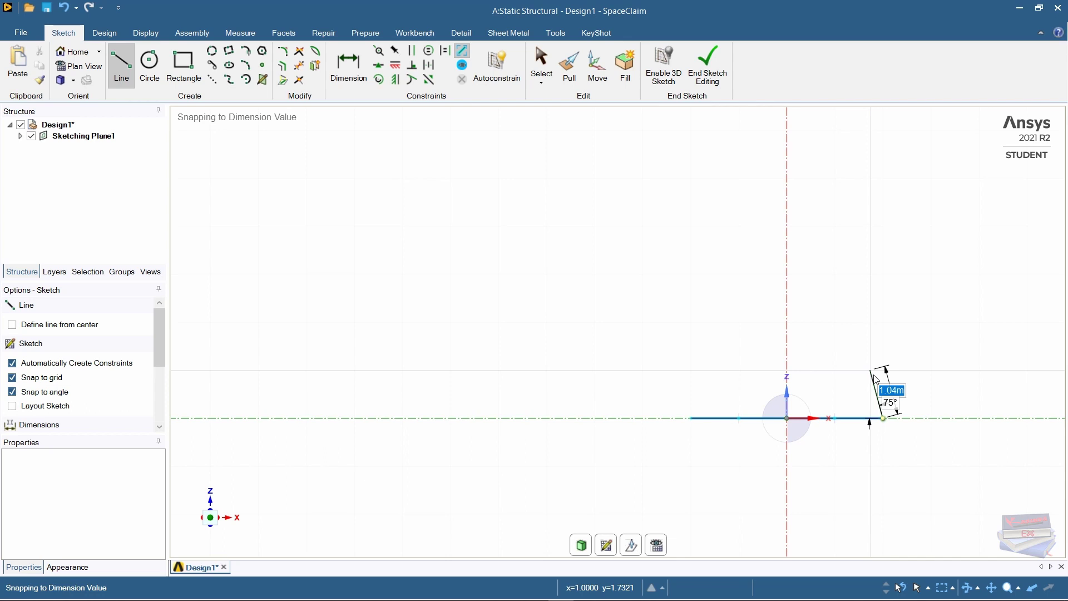
Draw a 1 m vertical at the origin, a 1 m top chord leftward, and a diagonal to the baseline.
{"action": "scroll", "coordinate": [891, 422], "scroll_direction": "up", "scroll_amount": 2}
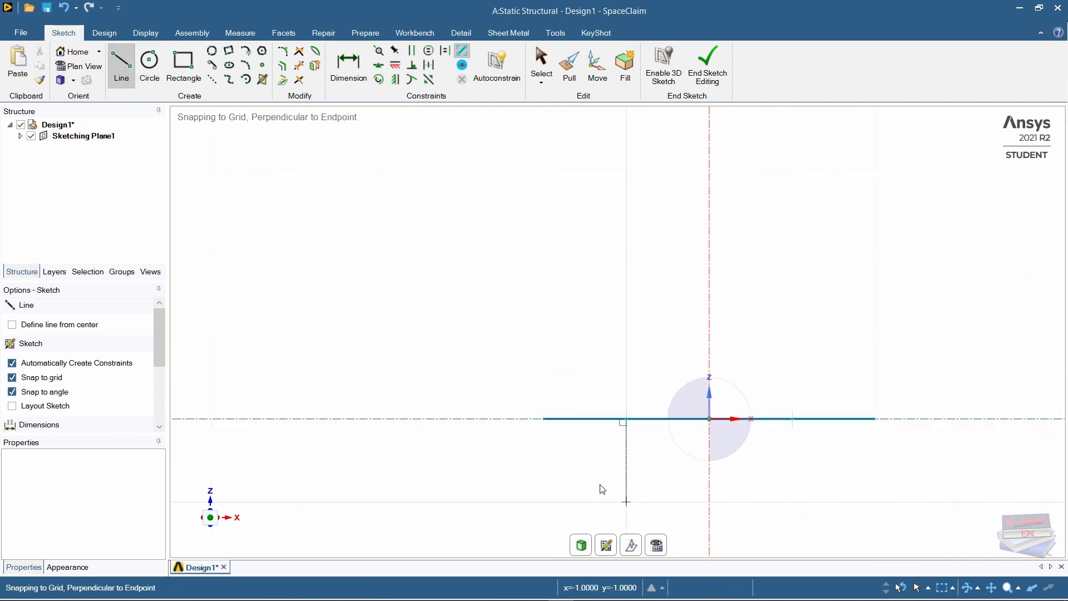
{"action": "left_click", "coordinate": [710, 418]}
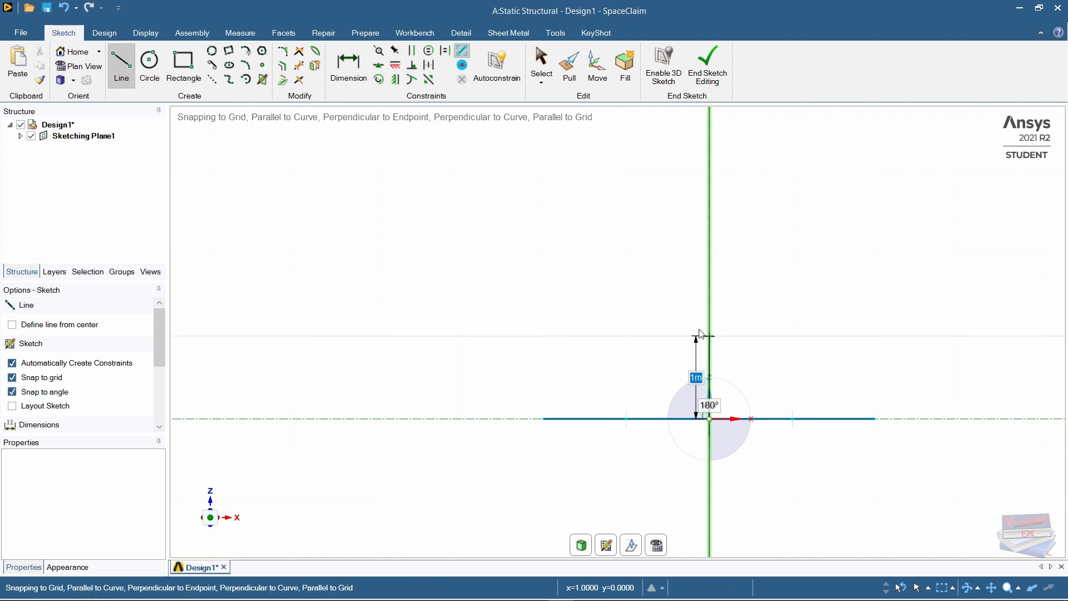
{"action": "left_click", "coordinate": [707, 335]}
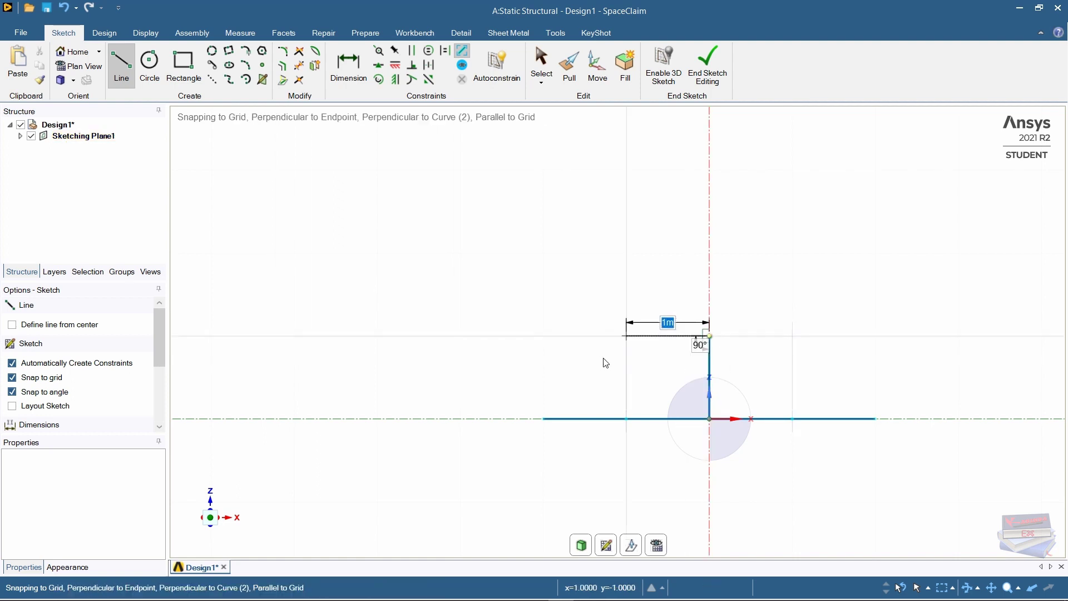
{"action": "left_click", "coordinate": [628, 337]}
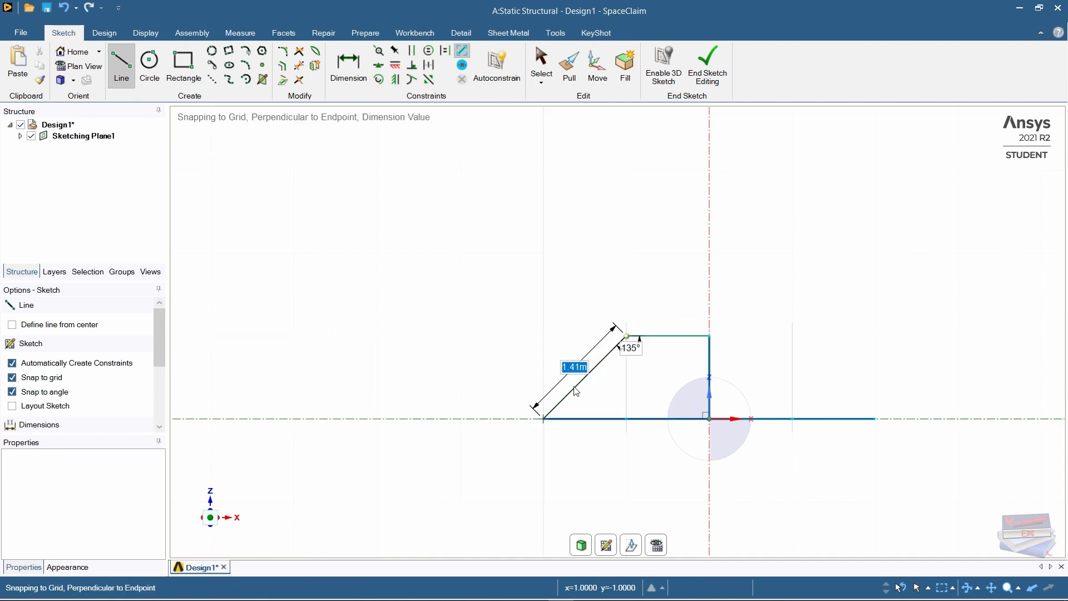
{"action": "left_click", "coordinate": [545, 418]}
{"action": "key", "text": "Escape"}
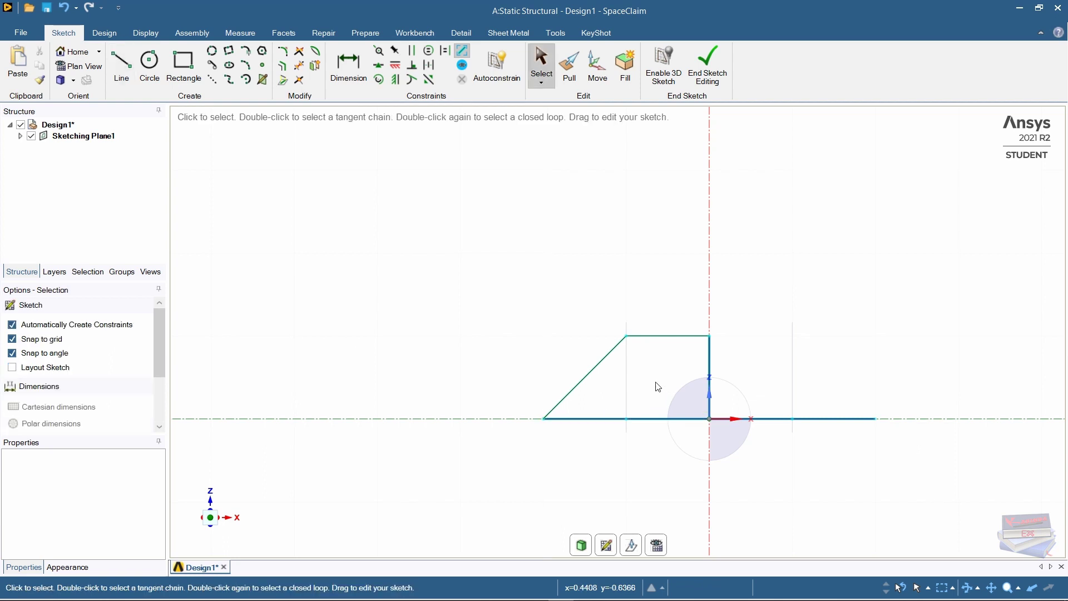
Add a vertical from the top-left corner and a diagonal from it down to the origin.
{"action": "left_click", "coordinate": [121, 66]}
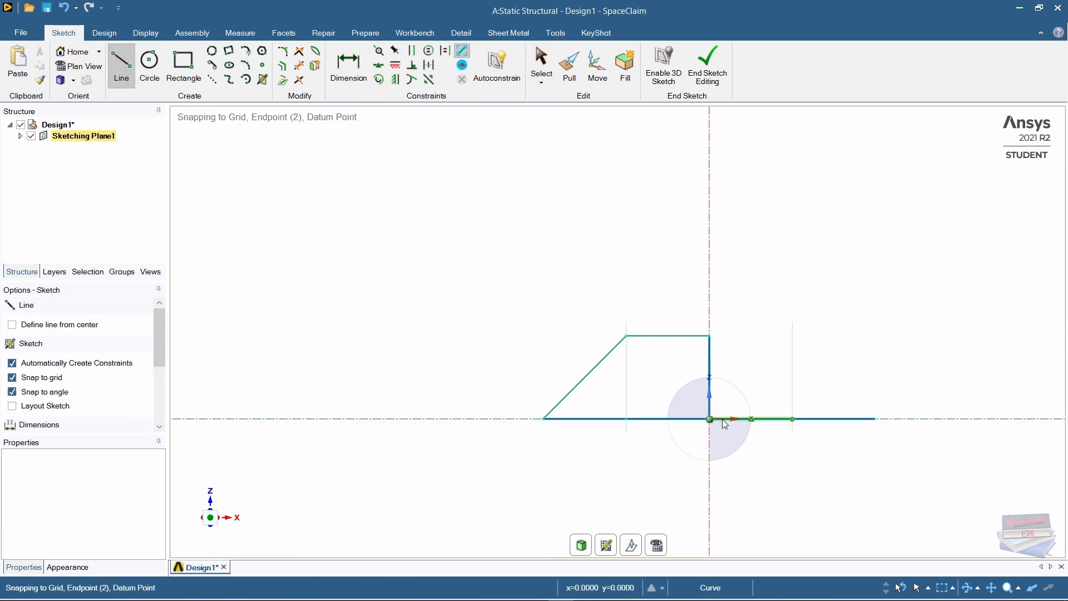
{"action": "left_click", "coordinate": [627, 334]}
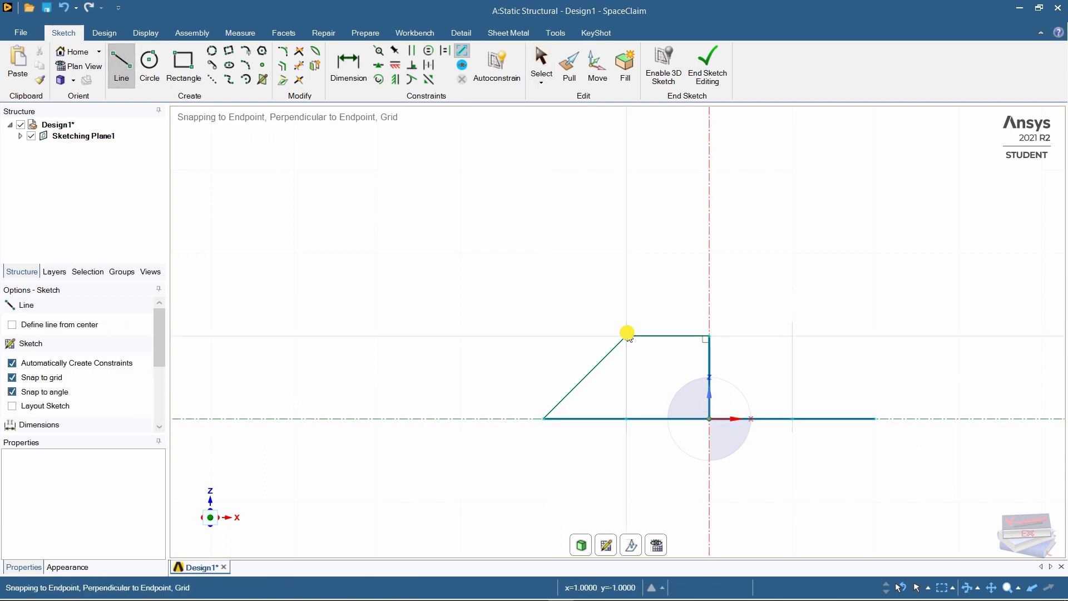
{"action": "left_click", "coordinate": [627, 419]}
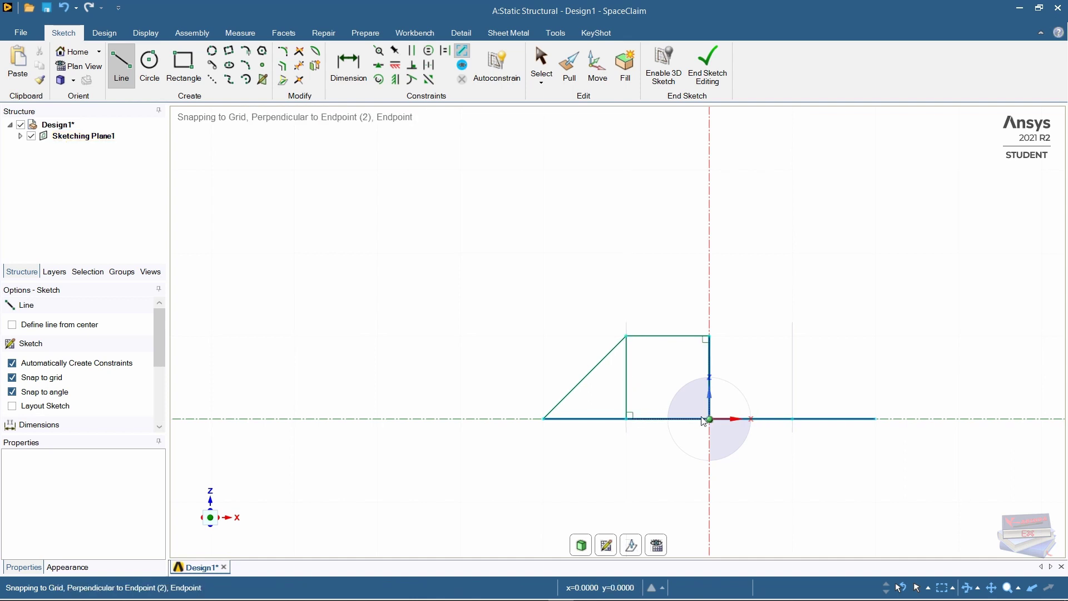
{"action": "left_click", "coordinate": [627, 336]}
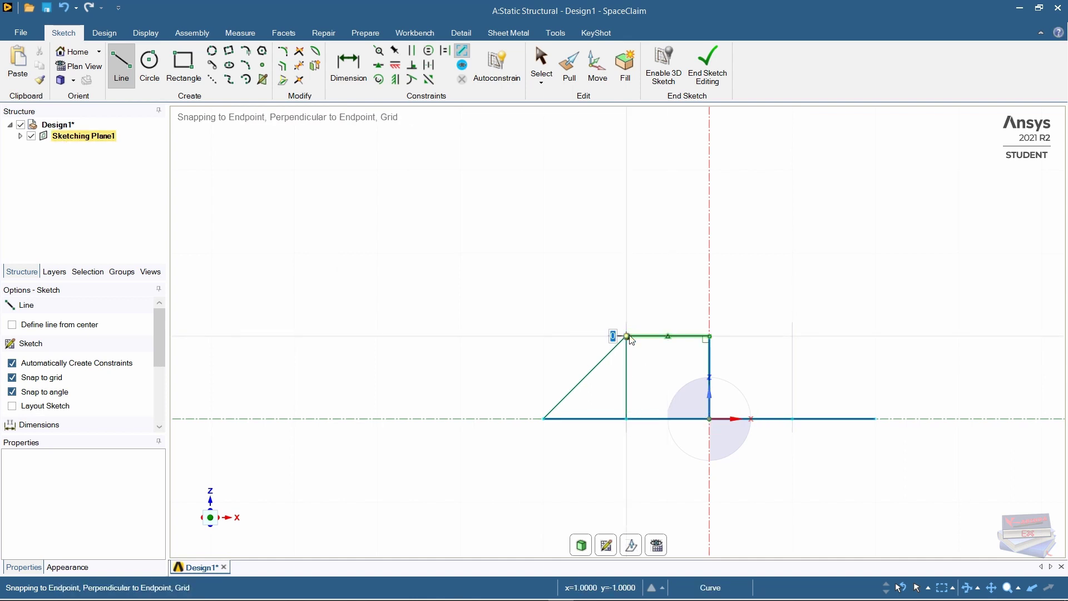
{"action": "left_click", "coordinate": [709, 418]}
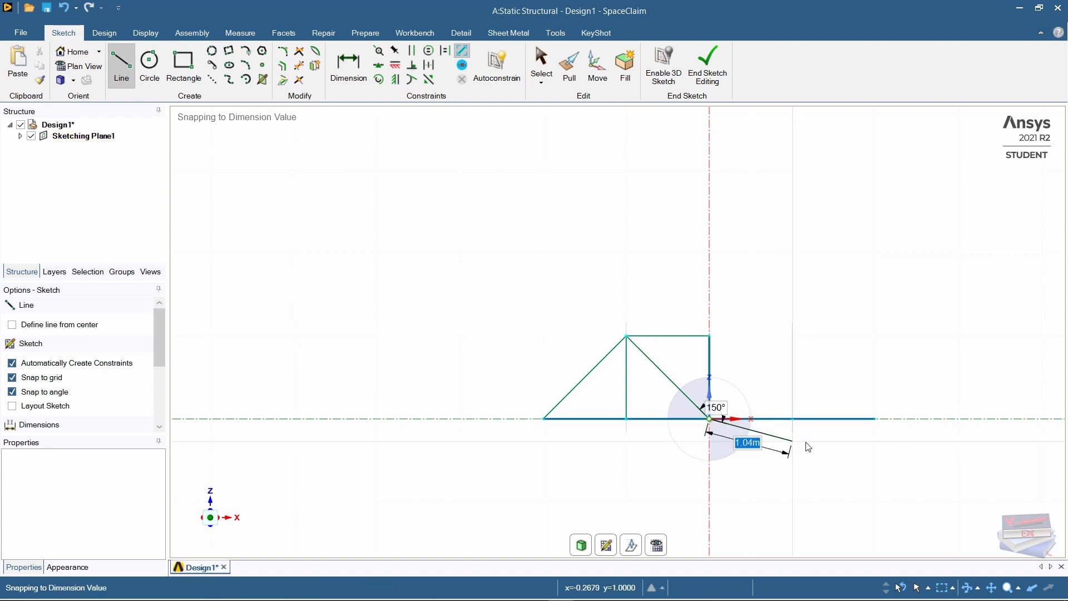
{"action": "key", "text": "Escape"}
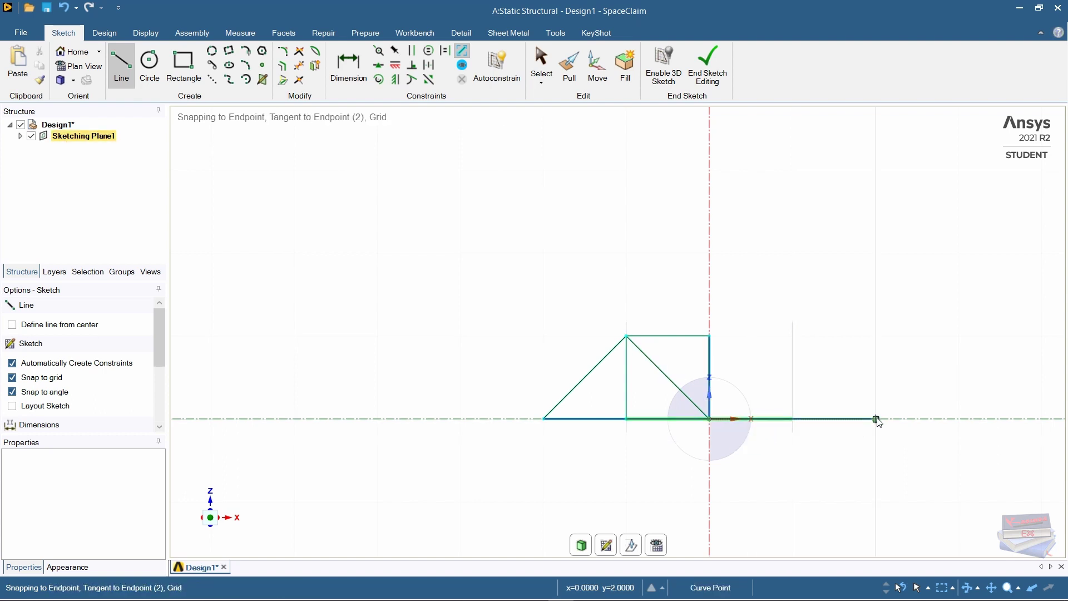
Extend the top chord 1 m right, then add two diagonals and a vertical on the right side.
{"action": "left_click", "coordinate": [709, 335]}
{"action": "left_click", "coordinate": [792, 336]}
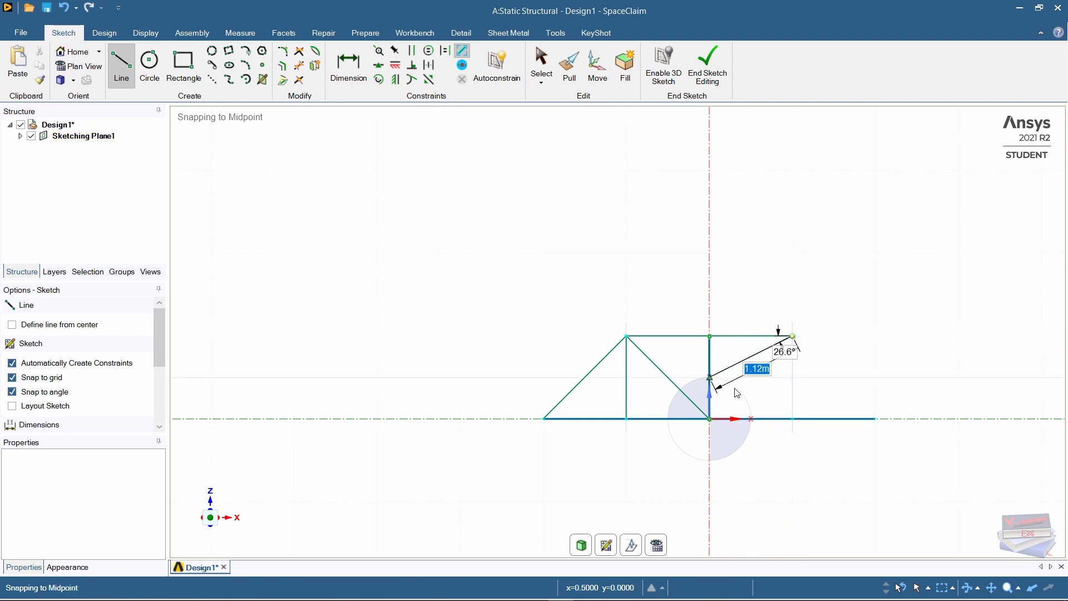
{"action": "left_click", "coordinate": [710, 419]}
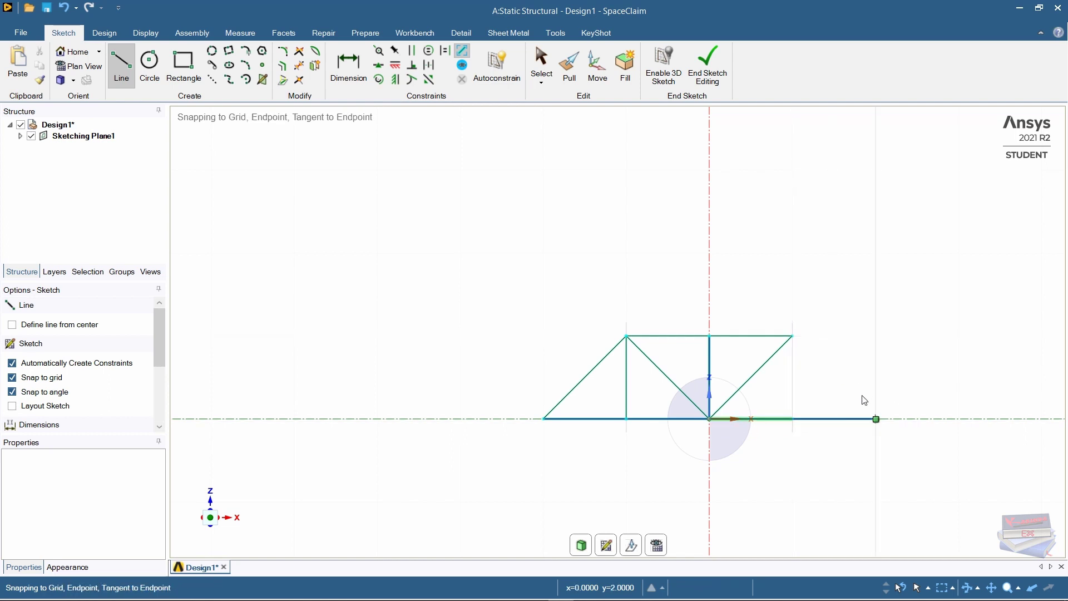
{"action": "left_click", "coordinate": [876, 419]}
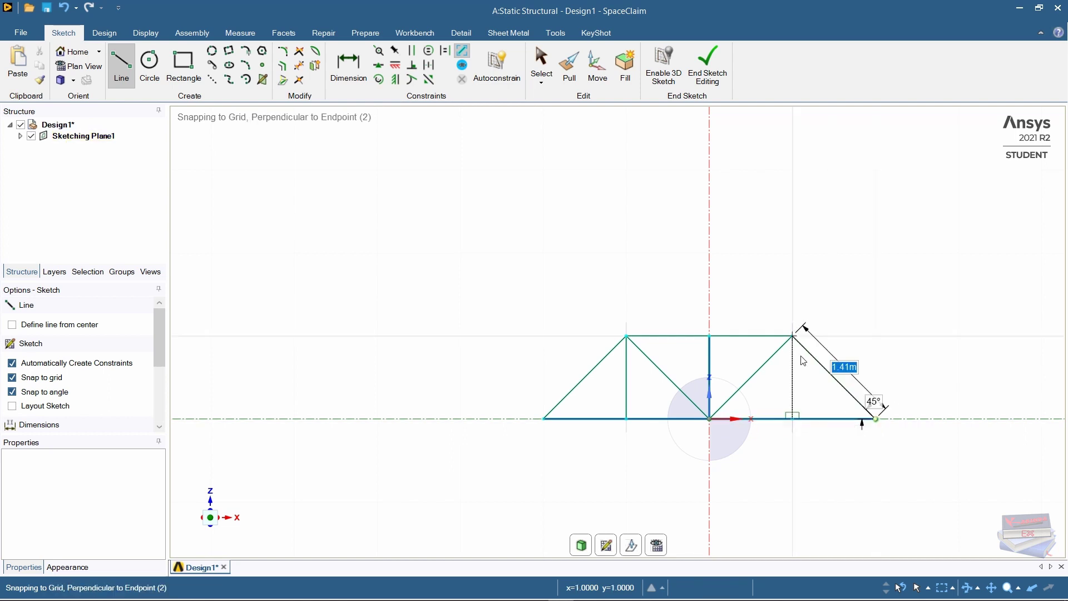
{"action": "left_click", "coordinate": [793, 336]}
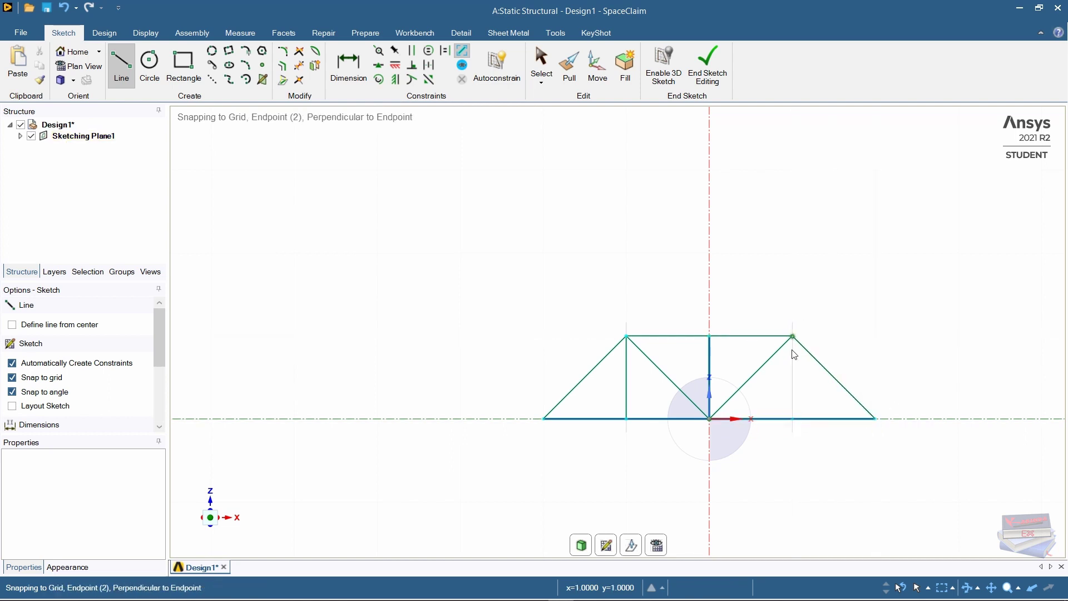
{"action": "left_click", "coordinate": [793, 419]}
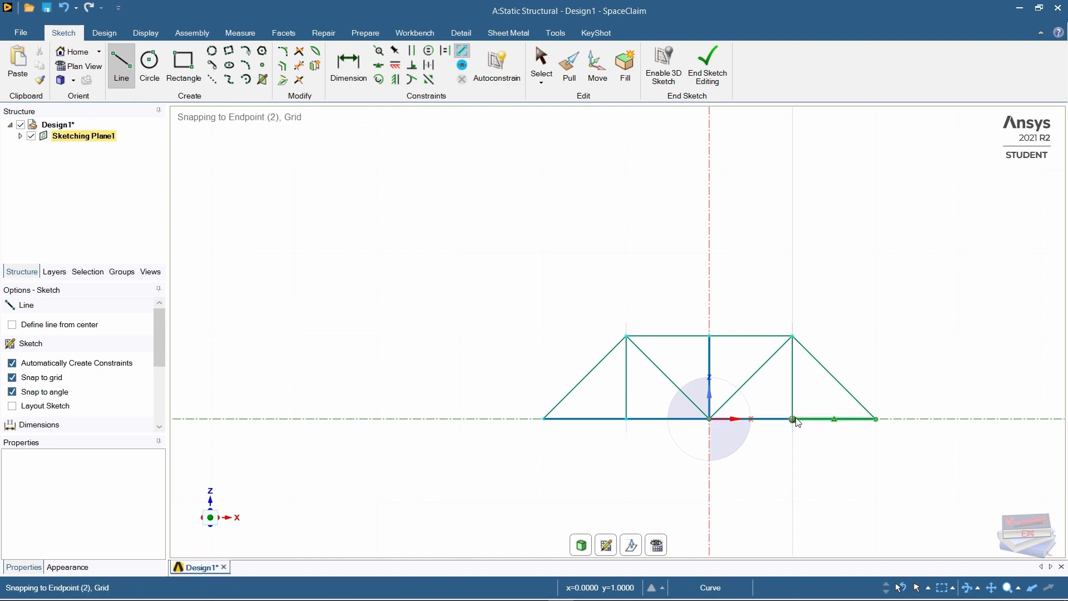
{"action": "key", "text": "Escape"}
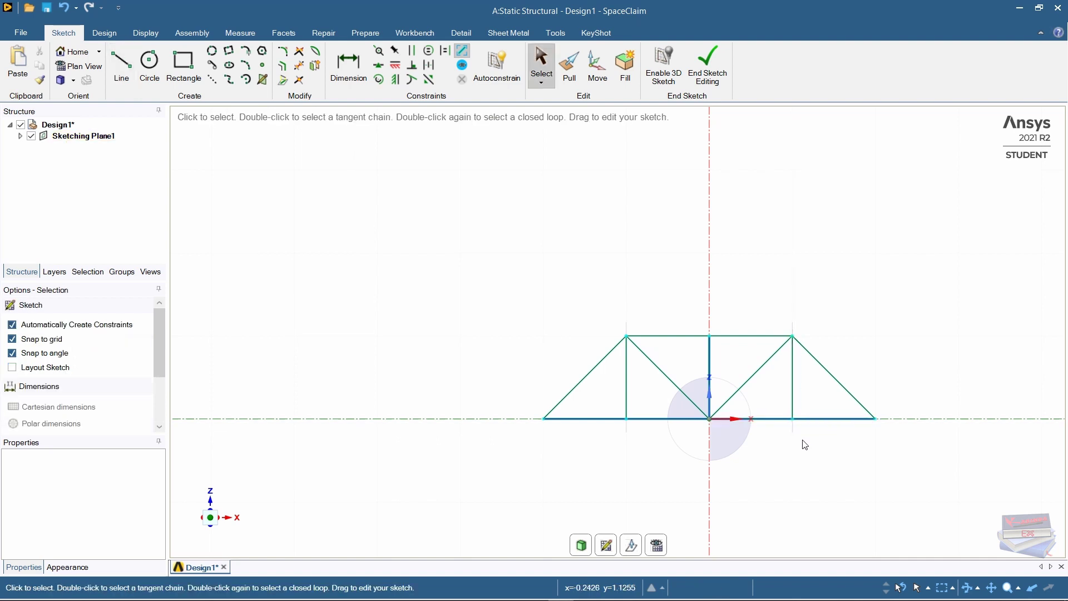
{"action": "scroll", "coordinate": [811, 443], "scroll_direction": "up", "scroll_amount": 5}
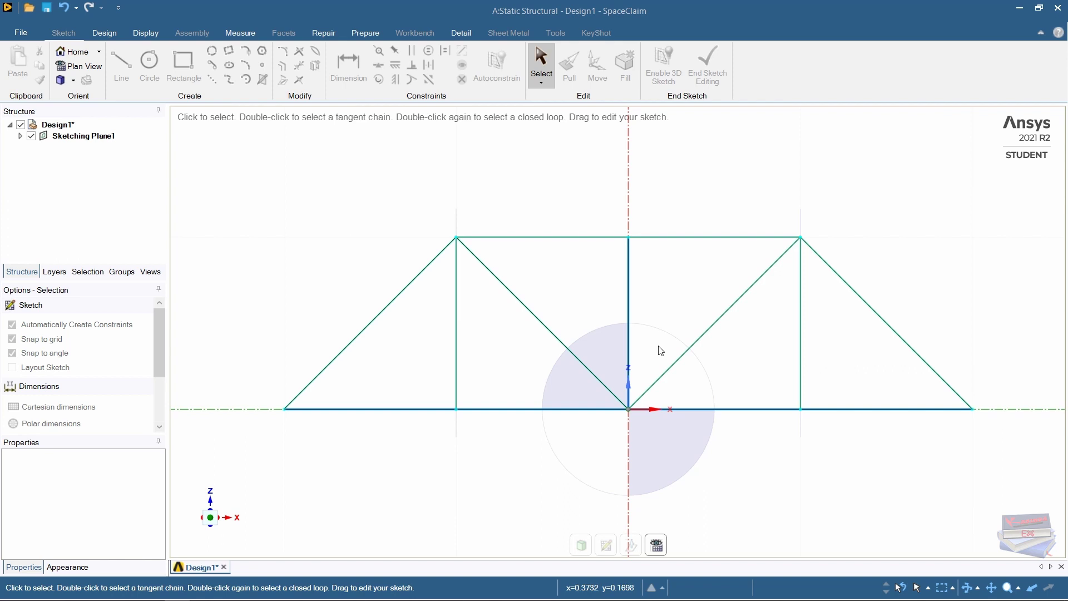
{"action": "scroll", "coordinate": [661, 350], "scroll_direction": "down", "scroll_amount": 1}
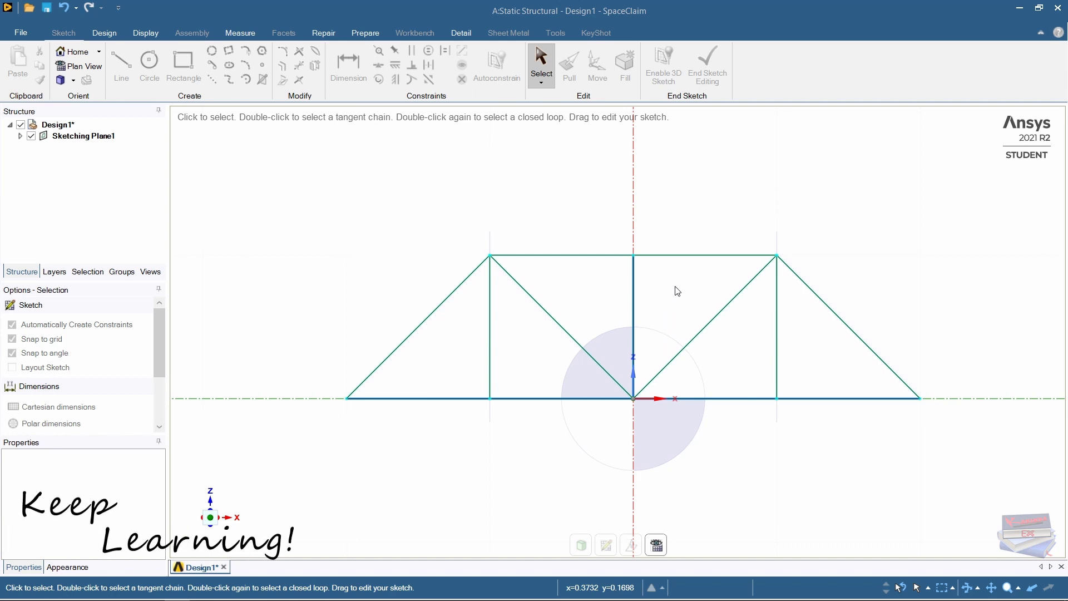
{"action": "scroll", "coordinate": [679, 291], "scroll_direction": "up", "scroll_amount": 2}
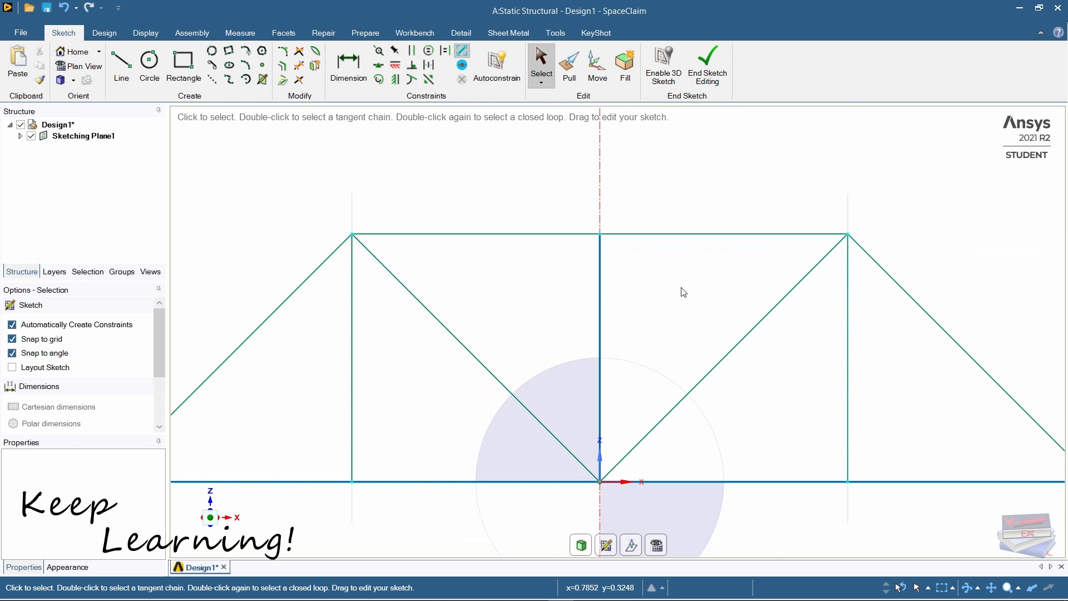
{"action": "scroll", "coordinate": [683, 292], "scroll_direction": "down", "scroll_amount": 2}
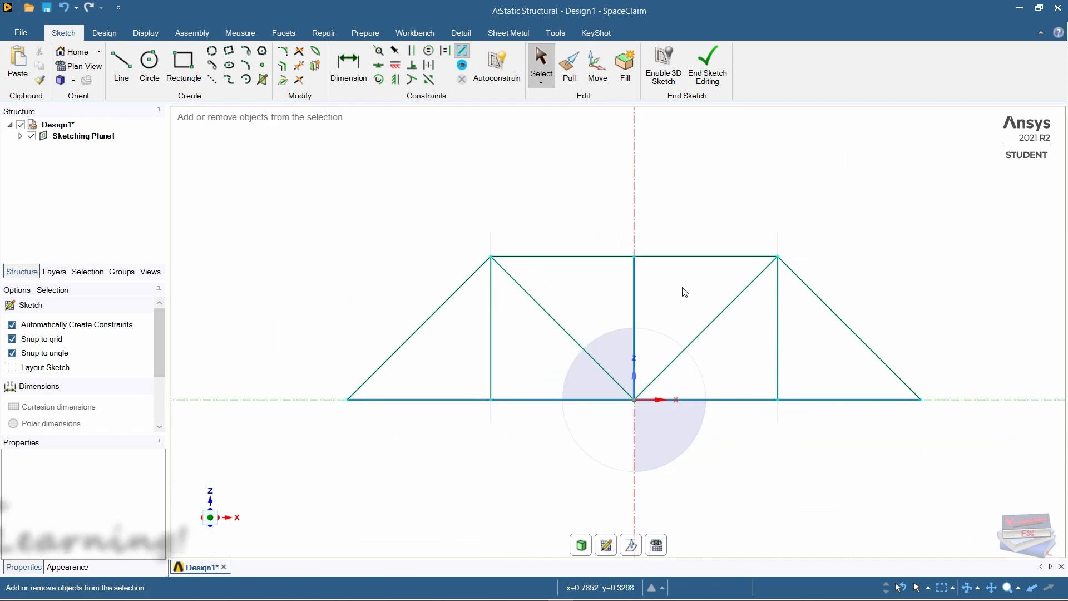
{"action": "mouse_move", "coordinate": [684, 292]}
{"action": "middle_mouse_down", "text": "ctrl"}
{"action": "mouse_move", "coordinate": [537, 296]}
{"action": "mouse_move", "coordinate": [722, 298]}
{"action": "mouse_move", "coordinate": [732, 291]}
{"action": "mouse_move", "coordinate": [641, 279]}
{"action": "mouse_move", "coordinate": [720, 282]}
{"action": "mouse_move", "coordinate": [708, 289]}
{"action": "mouse_move", "coordinate": [734, 195]}
{"action": "mouse_move", "coordinate": [757, 289]}
{"action": "mouse_move", "coordinate": [620, 317]}
{"action": "mouse_move", "coordinate": [698, 241]}
{"action": "mouse_move", "coordinate": [689, 331]}
{"action": "mouse_move", "coordinate": [662, 259]}
{"action": "mouse_move", "coordinate": [756, 291]}
{"action": "mouse_move", "coordinate": [656, 312]}
{"action": "mouse_move", "coordinate": [669, 272]}
{"action": "mouse_move", "coordinate": [673, 288]}
{"action": "middle_mouse_up", "text": "ctrl"}
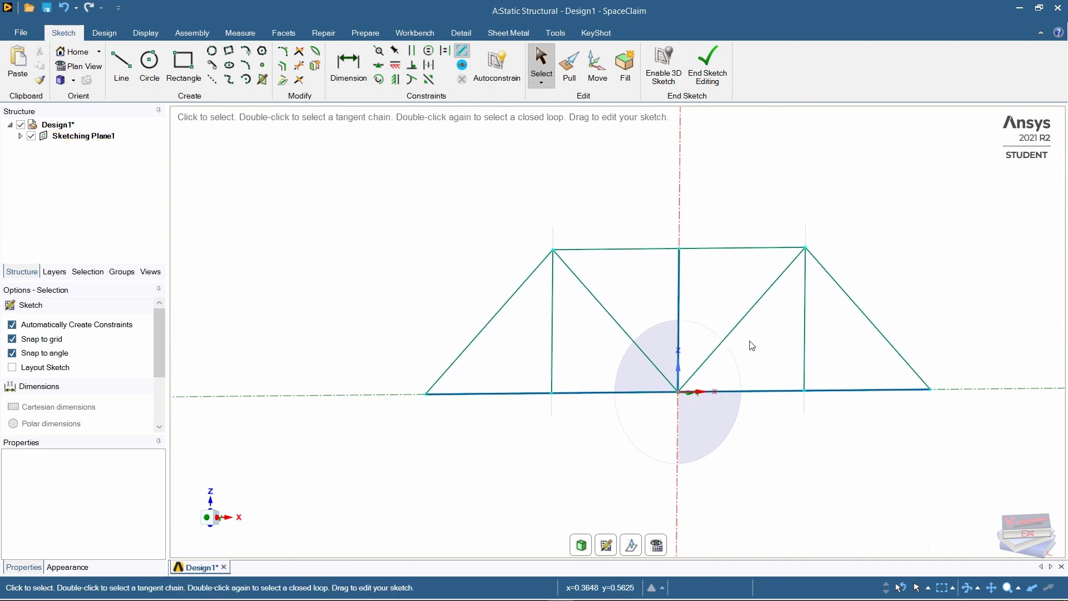
{"action": "key", "text": "shift"}
{"action": "mouse_move", "coordinate": [762, 348]}
{"action": "middle_mouse_down", "text": "ctrl"}
{"action": "mouse_move", "coordinate": [759, 295]}
{"action": "mouse_move", "coordinate": [762, 379]}
{"action": "mouse_move", "coordinate": [760, 369]}
{"action": "middle_mouse_up", "text": "ctrl"}
{"action": "key", "text": "shift"}
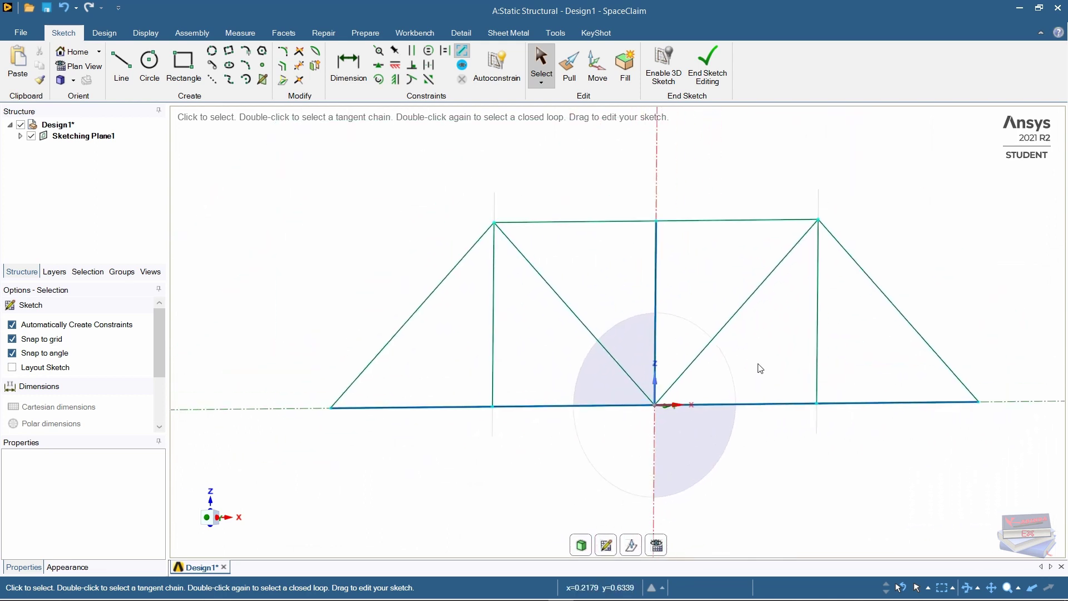
Reorient the truss sketch to the Bottom view, zoom out, and show the Structure tree.
{"action": "left_click", "coordinate": [152, 272]}
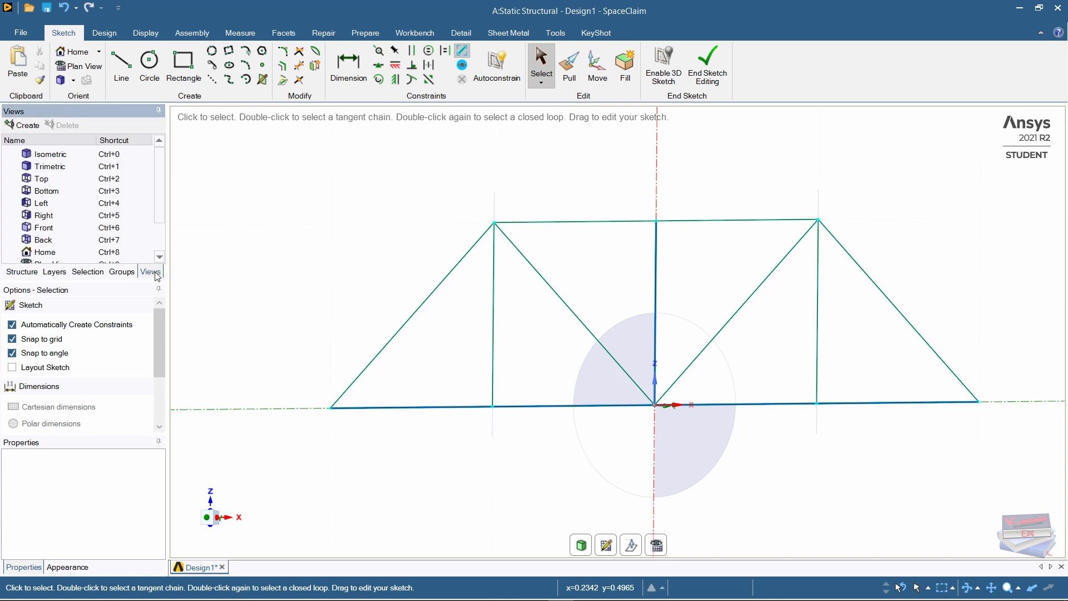
{"action": "double_click", "coordinate": [49, 192]}
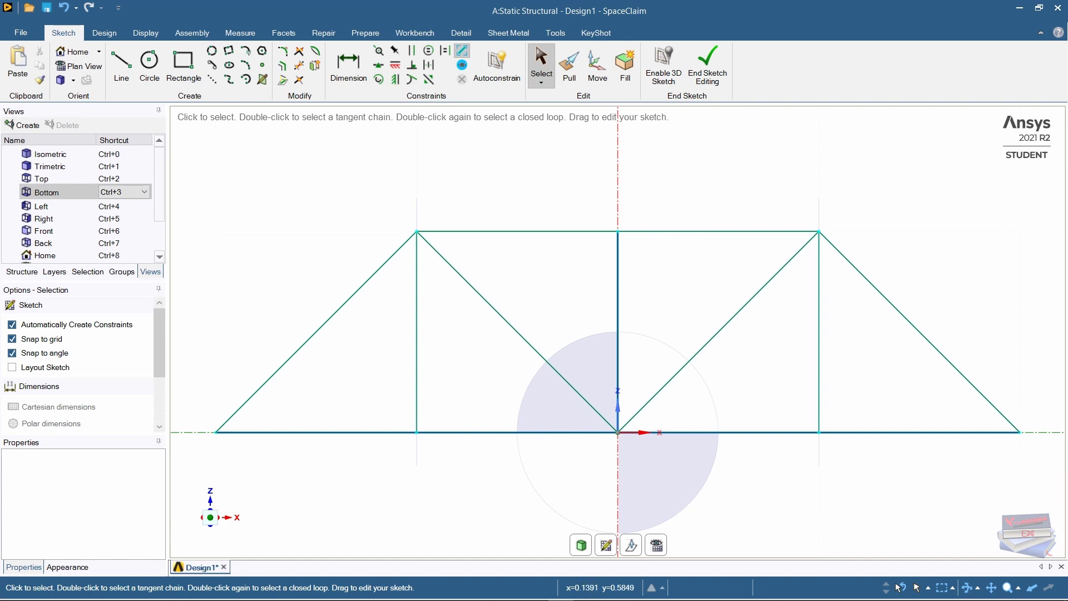
{"action": "scroll", "coordinate": [562, 431], "scroll_direction": "down", "scroll_amount": 3}
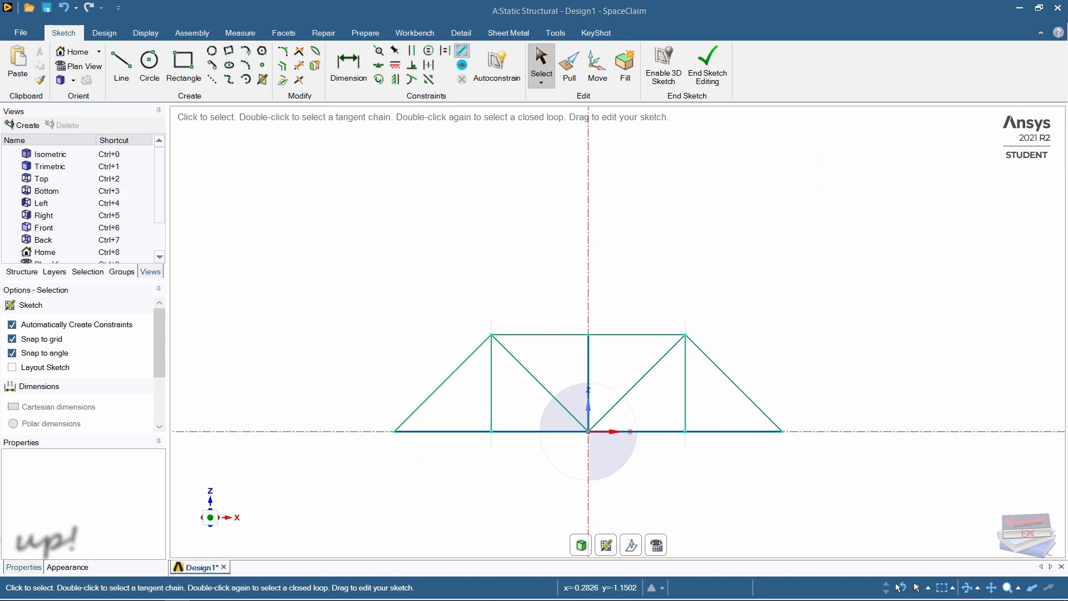
{"action": "left_click", "coordinate": [21, 272]}
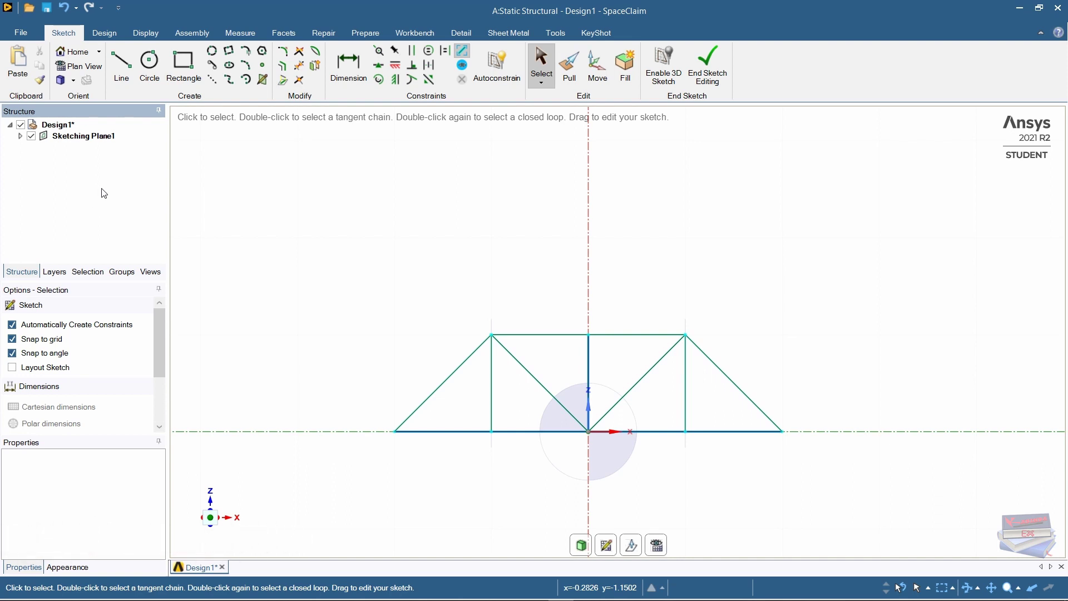
Add a Rectangle beam profile from the Prepare profiles and select it under Beam Profiles.
{"action": "left_click", "coordinate": [365, 34]}
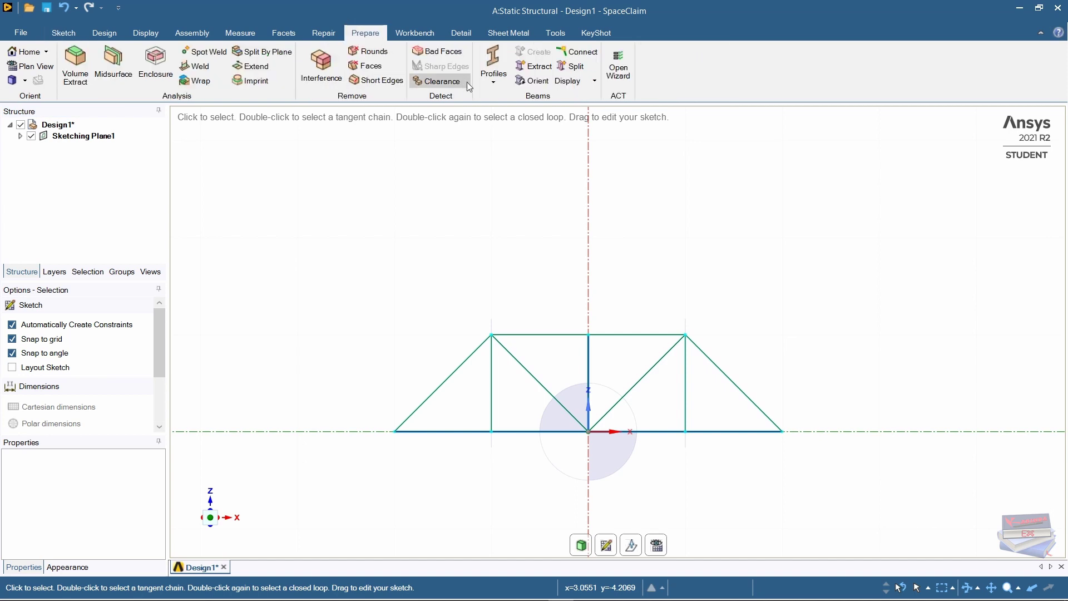
{"action": "left_click", "coordinate": [493, 80]}
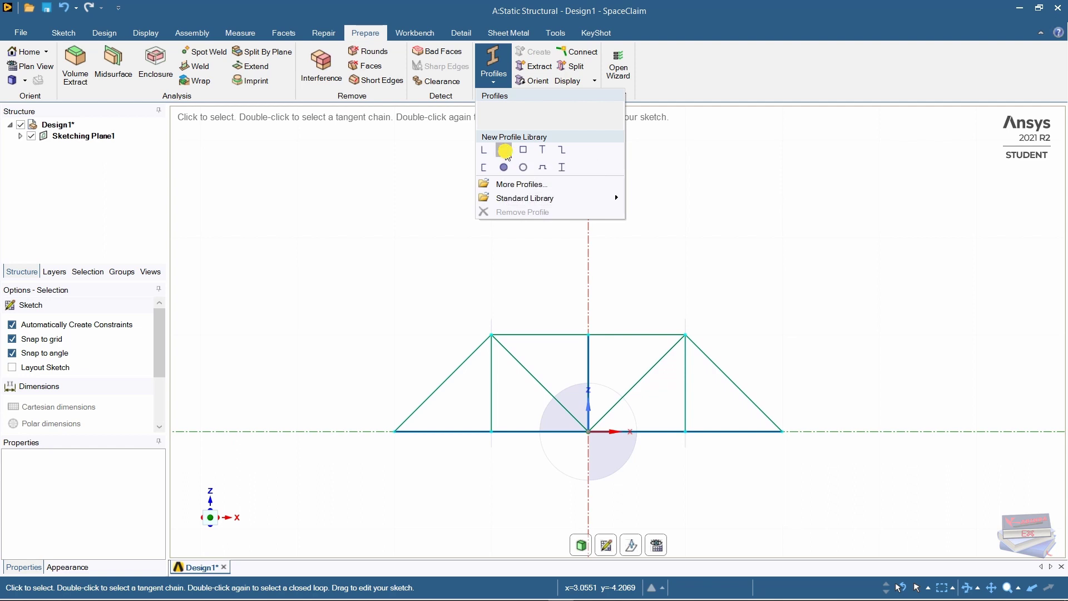
{"action": "left_click", "coordinate": [505, 151]}
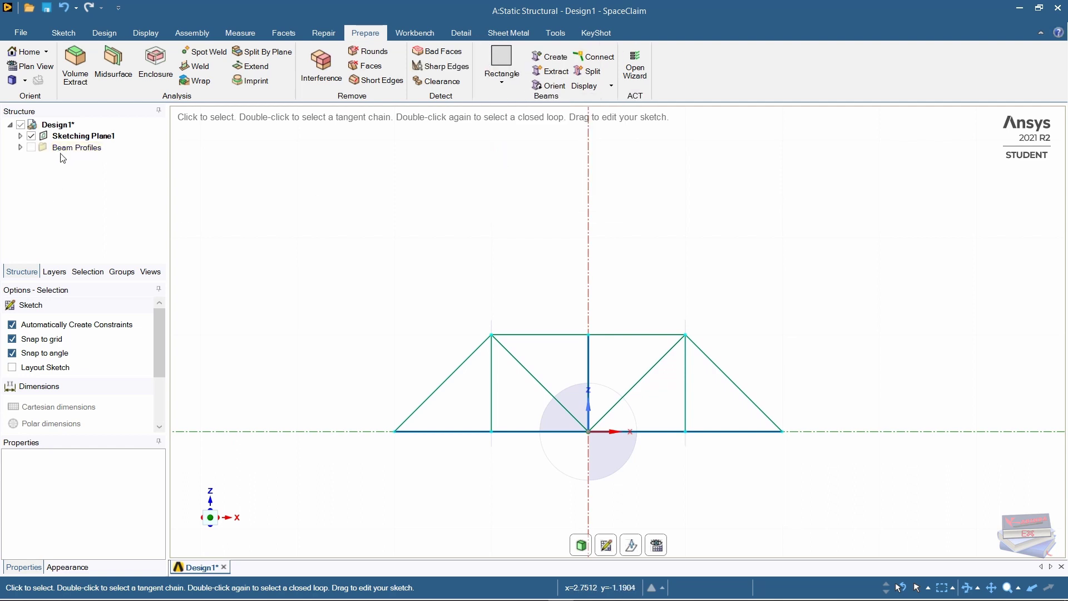
{"action": "left_click", "coordinate": [20, 148]}
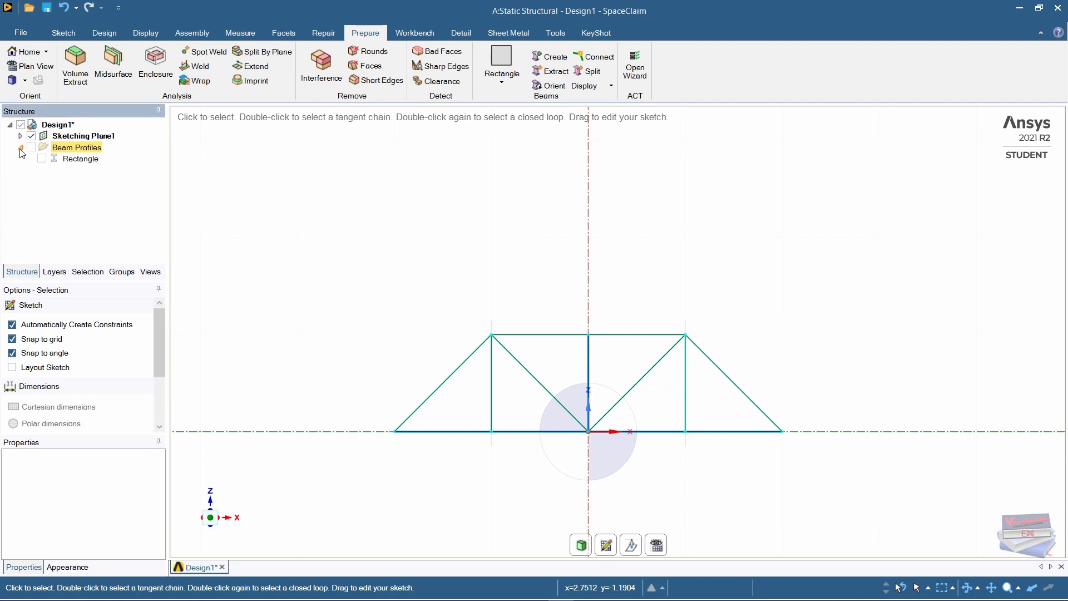
{"action": "left_click", "coordinate": [67, 159]}
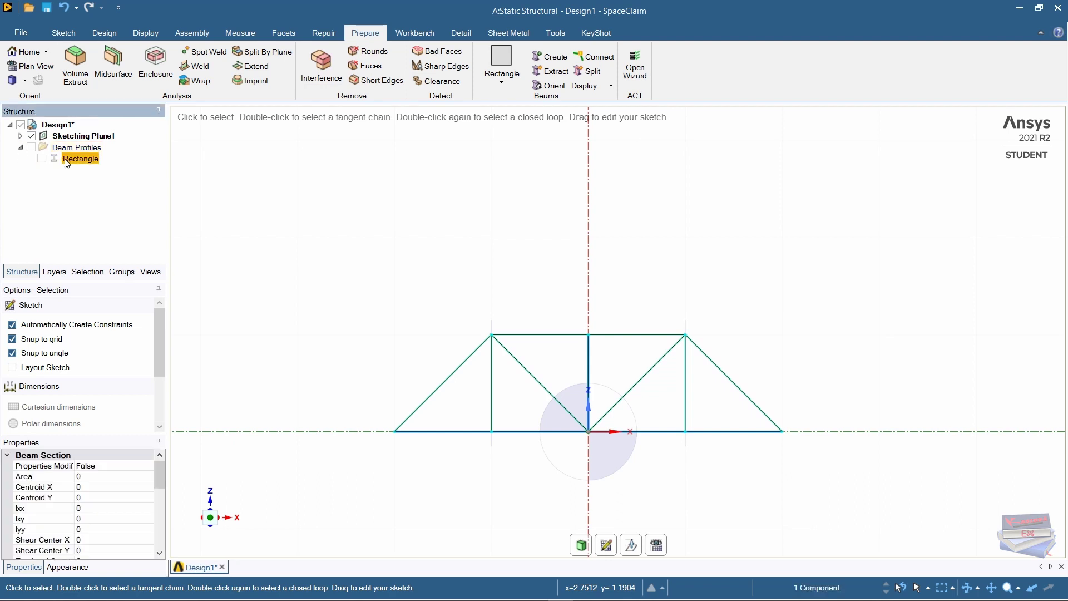
{"action": "right_click", "coordinate": [66, 161]}
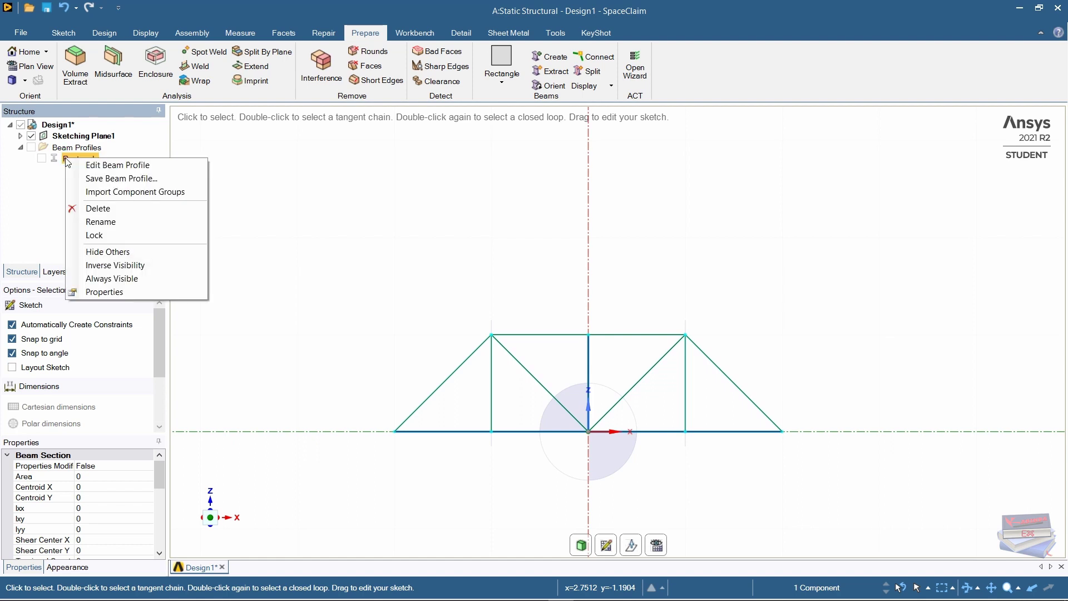
Edit the rectangle beam profile so width B and height H are both 0.06 m.
{"action": "left_click", "coordinate": [103, 166]}
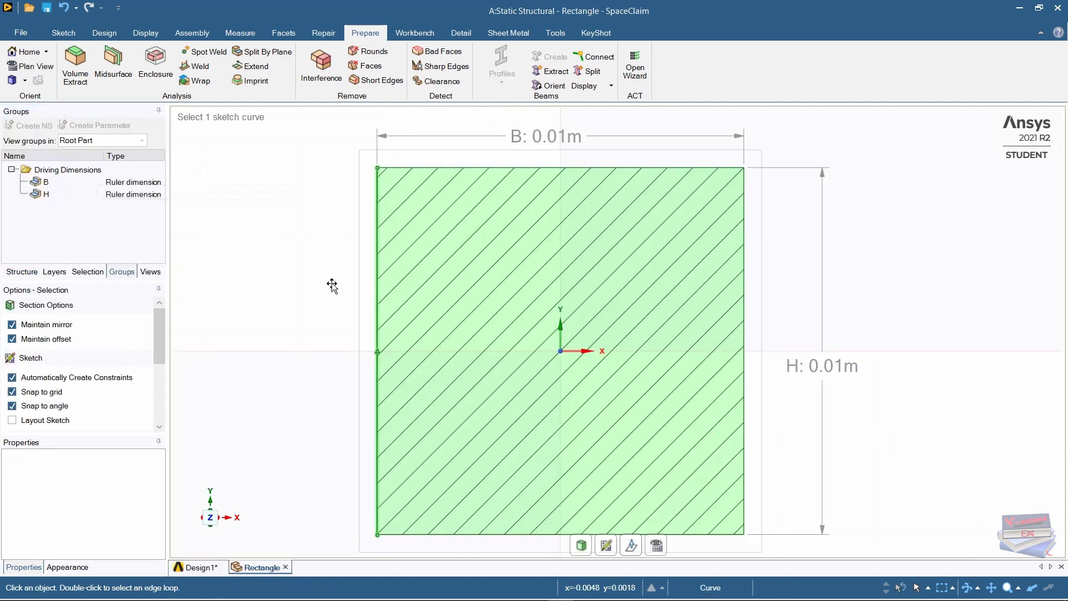
{"action": "left_click", "coordinate": [43, 183]}
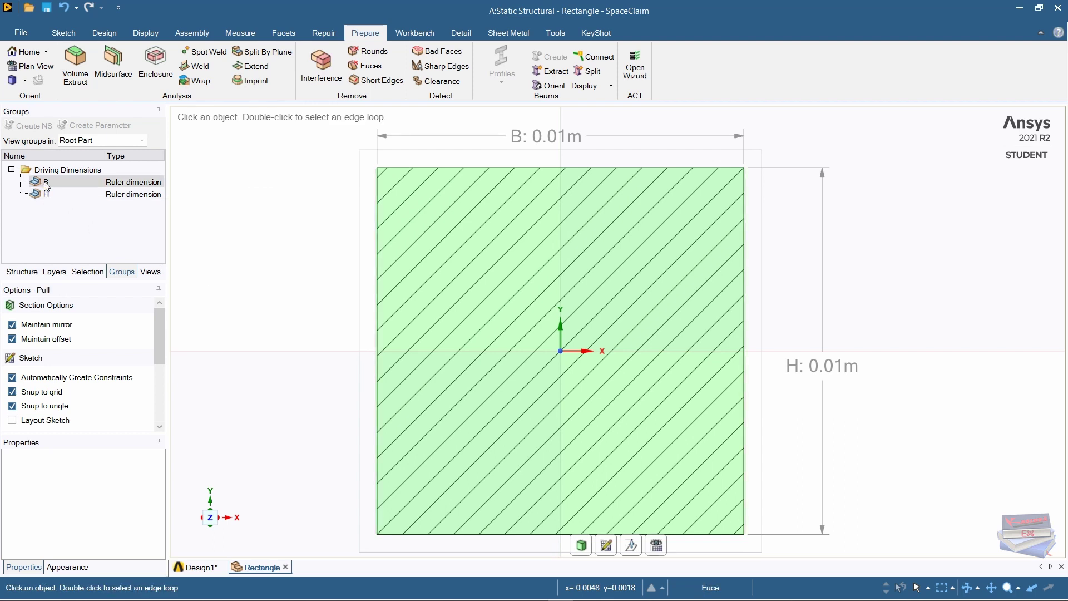
{"action": "left_click", "coordinate": [118, 212]}
{"action": "left_click", "coordinate": [129, 210]}
{"action": "left_click", "coordinate": [139, 211]}
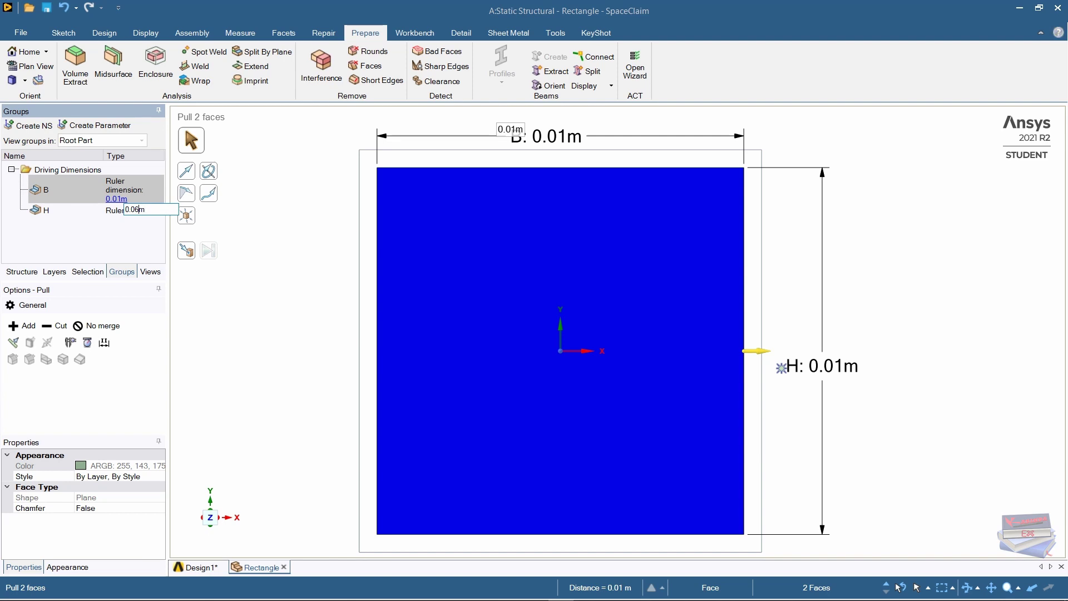
{"action": "left_click", "coordinate": [96, 251]}
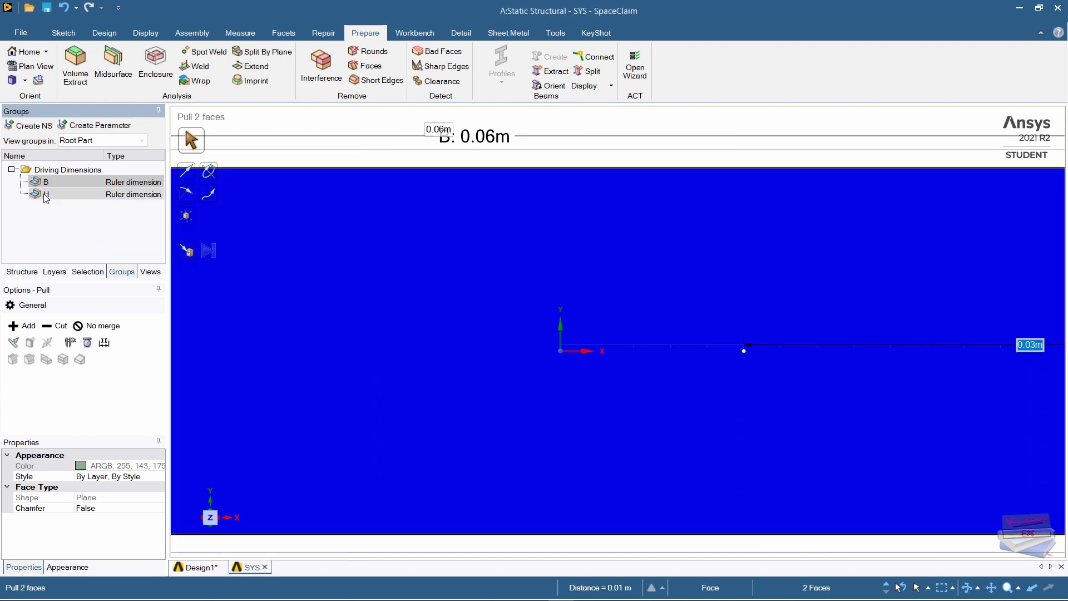
{"action": "left_click", "coordinate": [47, 199]}
{"action": "left_click", "coordinate": [118, 211]}
{"action": "left_click", "coordinate": [124, 221]}
{"action": "left_click", "coordinate": [130, 221]}
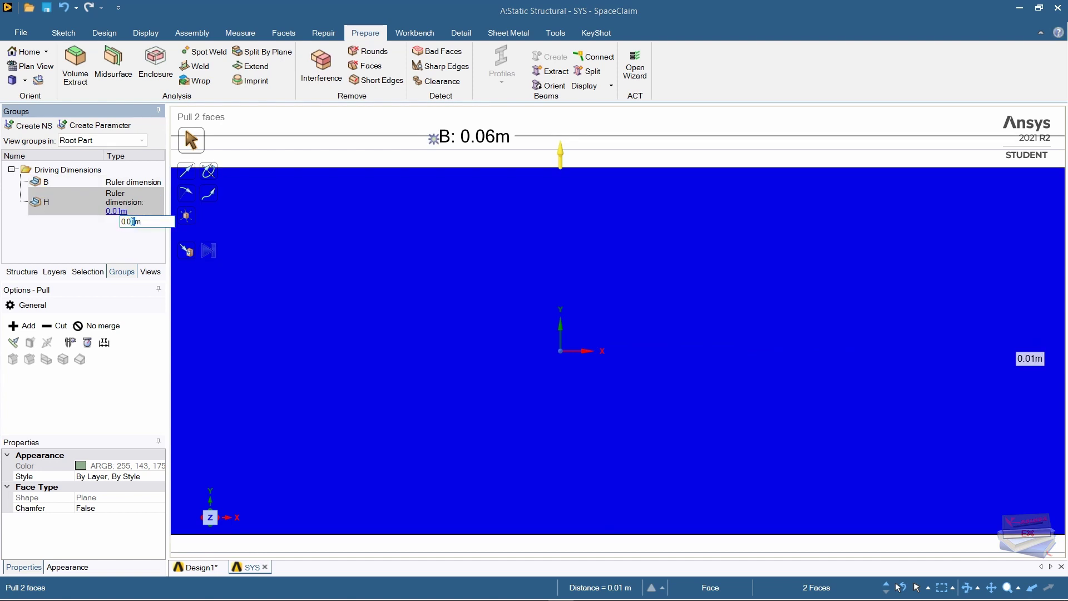
{"action": "key", "text": "Return"}
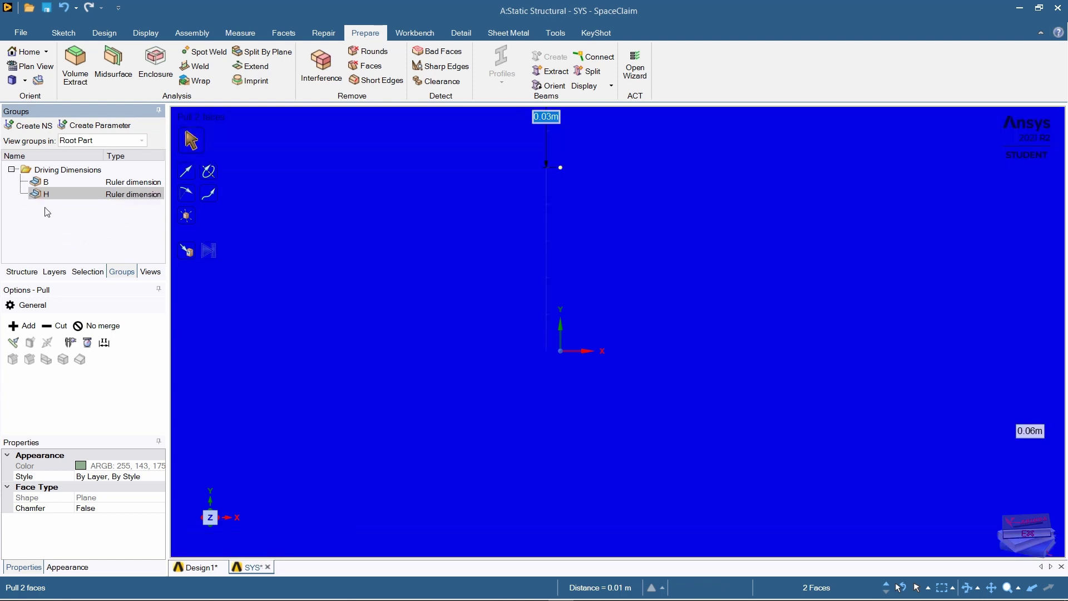
{"action": "left_click", "coordinate": [42, 192]}
{"action": "left_click", "coordinate": [44, 184]}
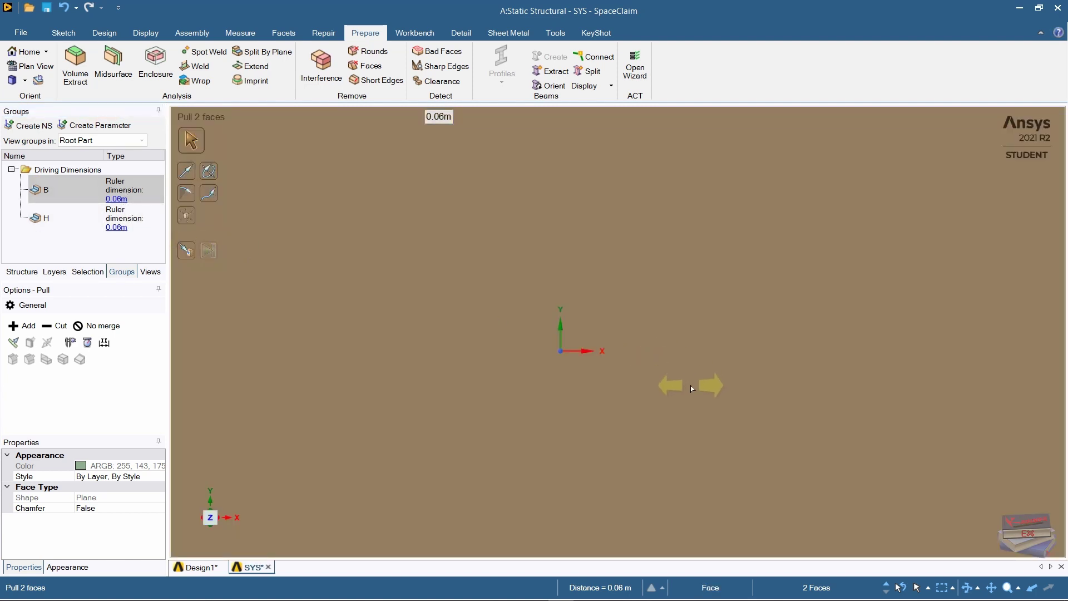
Close the SYS profile tab to return to the Design1 truss sketch.
{"action": "scroll", "coordinate": [692, 388], "scroll_direction": "down", "scroll_amount": 3}
{"action": "scroll", "coordinate": [691, 389], "scroll_direction": "up", "scroll_amount": 2}
{"action": "scroll", "coordinate": [692, 390], "scroll_direction": "down", "scroll_amount": 6}
{"action": "scroll", "coordinate": [693, 393], "scroll_direction": "up", "scroll_amount": 3}
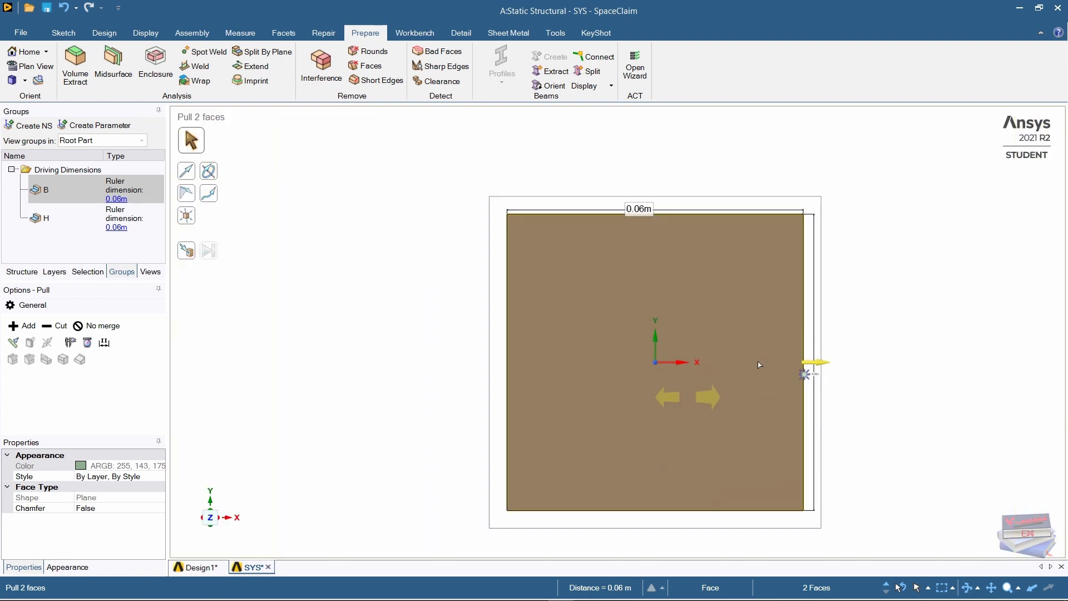
{"action": "scroll", "coordinate": [779, 376], "scroll_direction": "up", "scroll_amount": 1}
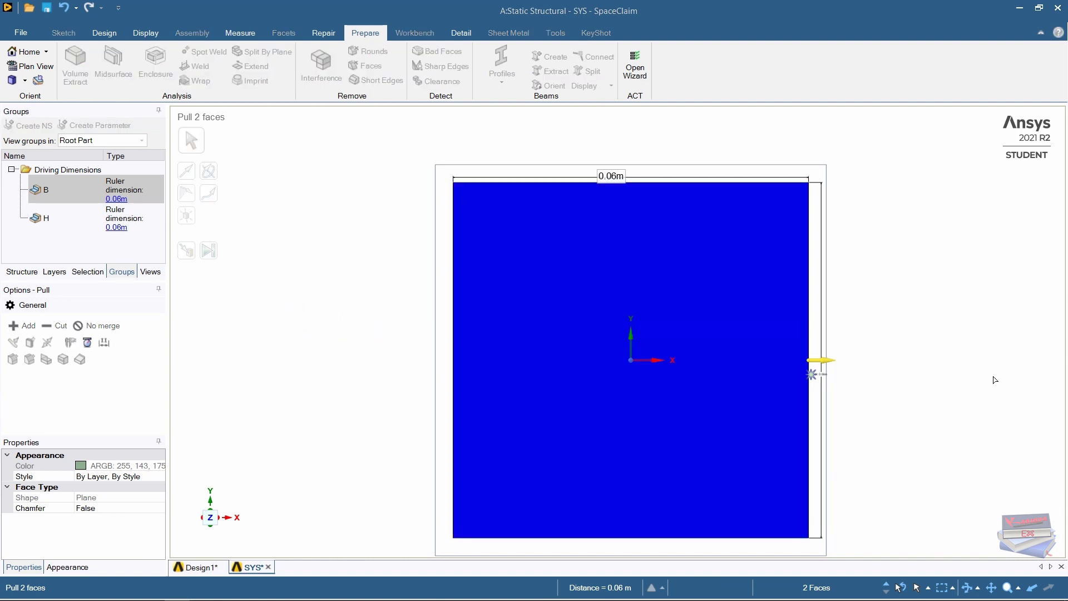
{"action": "left_click", "coordinate": [268, 567]}
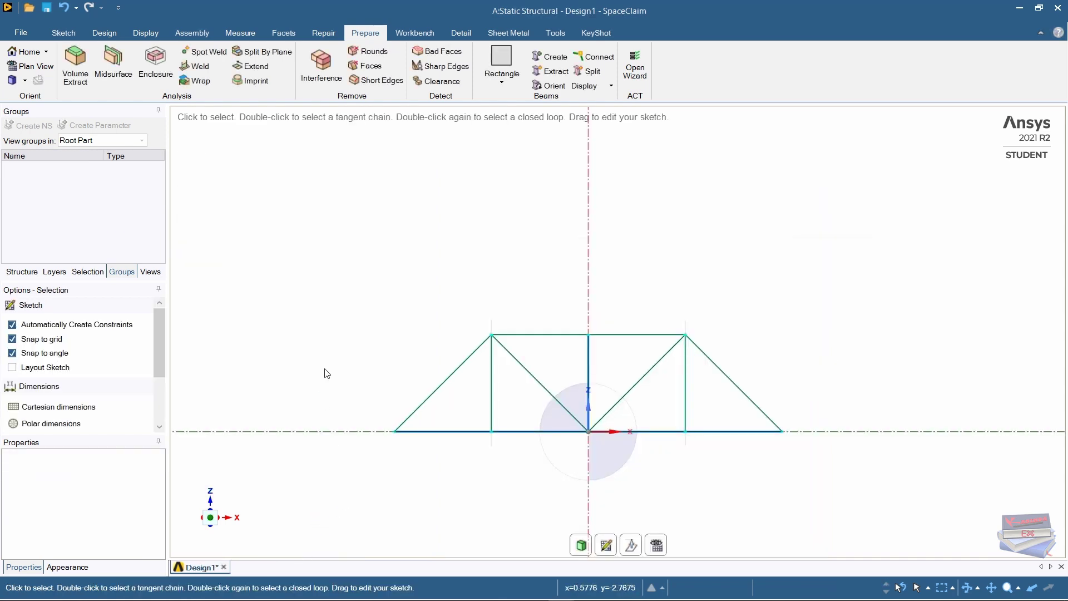
Expand Sketching Plane1 and Sketch1 in the Structure tree to list the sketch lines.
{"action": "left_click", "coordinate": [21, 276]}
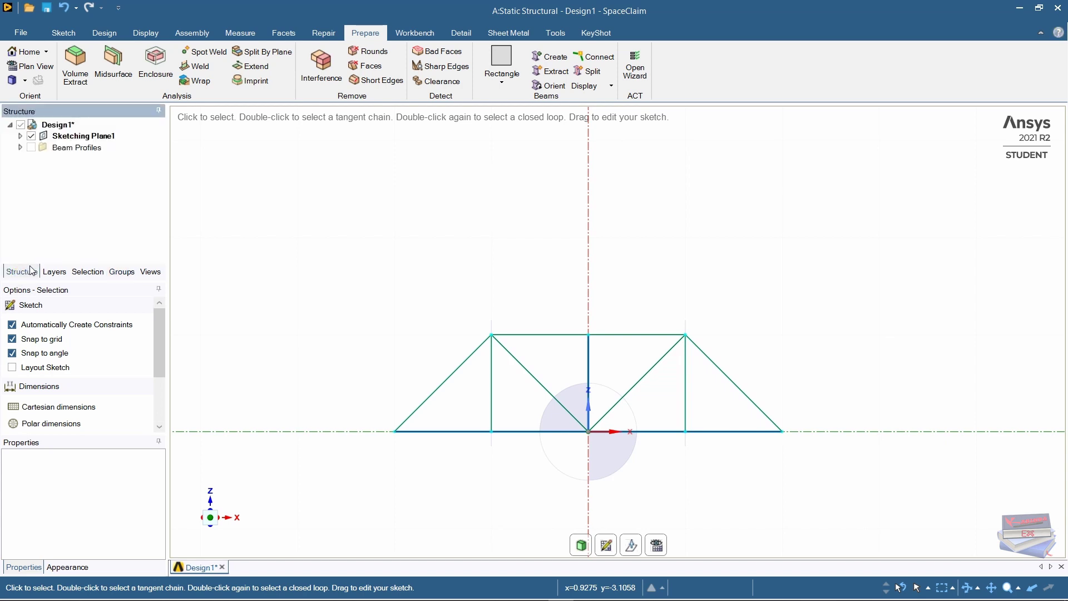
{"action": "left_click", "coordinate": [21, 136]}
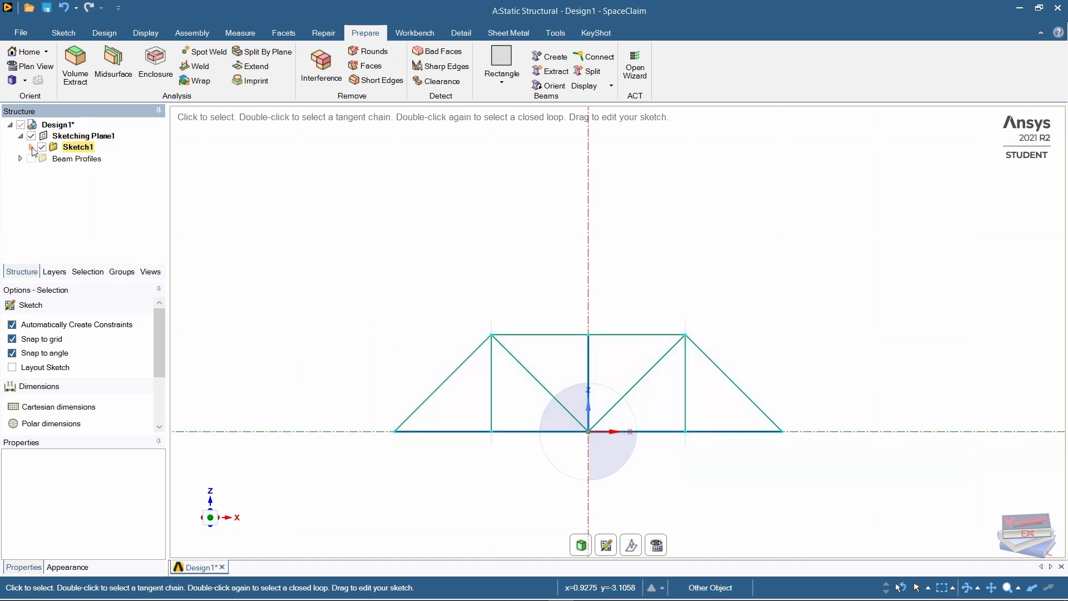
{"action": "left_click", "coordinate": [32, 147]}
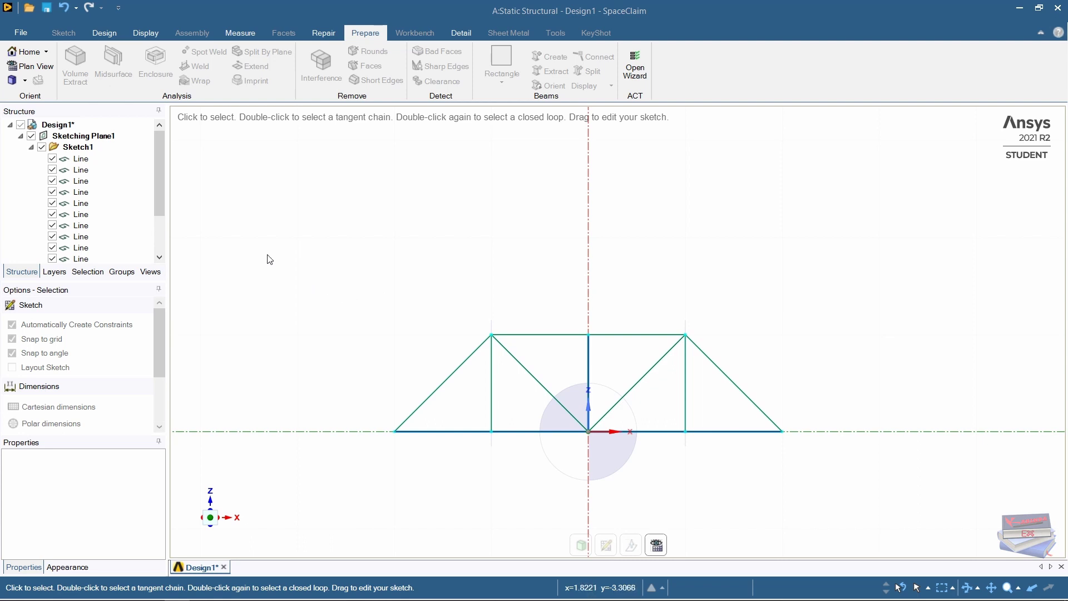
Select all 13 lines of the truss sketch, from the first Line to the last.
{"action": "left_click", "coordinate": [160, 162]}
{"action": "left_click_drag", "start_coordinate": [160, 161], "coordinate": [160, 128]}
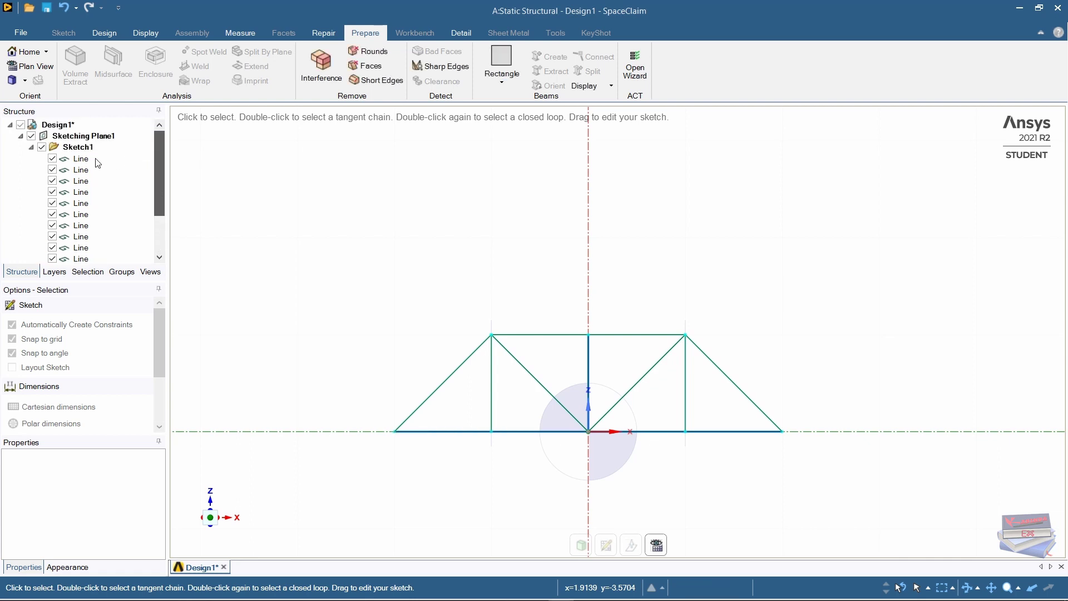
{"action": "left_click", "coordinate": [79, 161]}
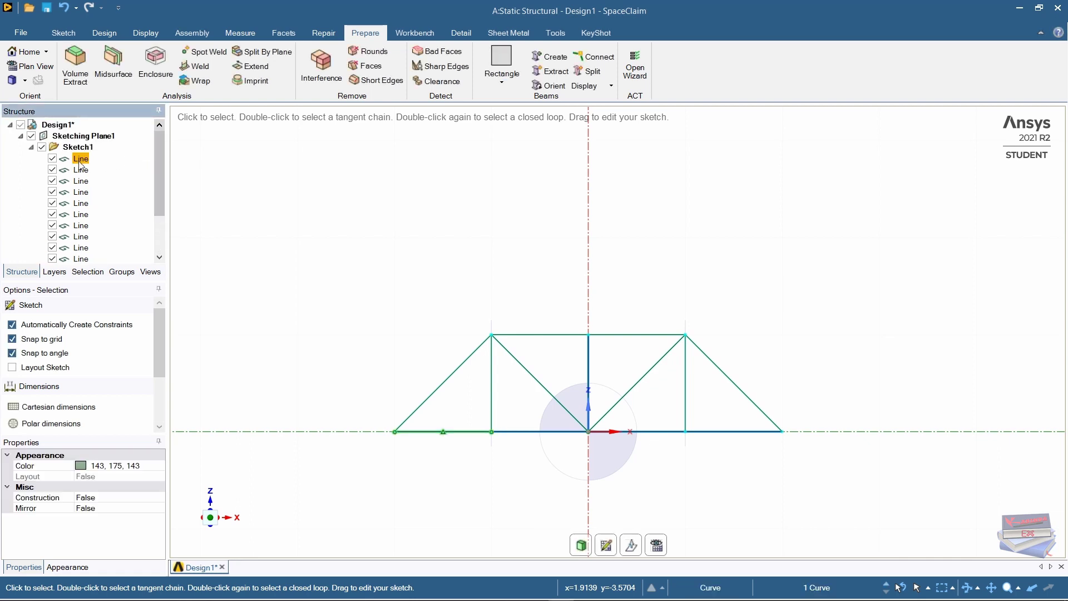
{"action": "left_click", "coordinate": [159, 203]}
{"action": "left_click_drag", "start_coordinate": [159, 203], "coordinate": [158, 228]}
{"action": "left_click", "coordinate": [81, 247]}
{"action": "key", "text": "ctrl+a"}
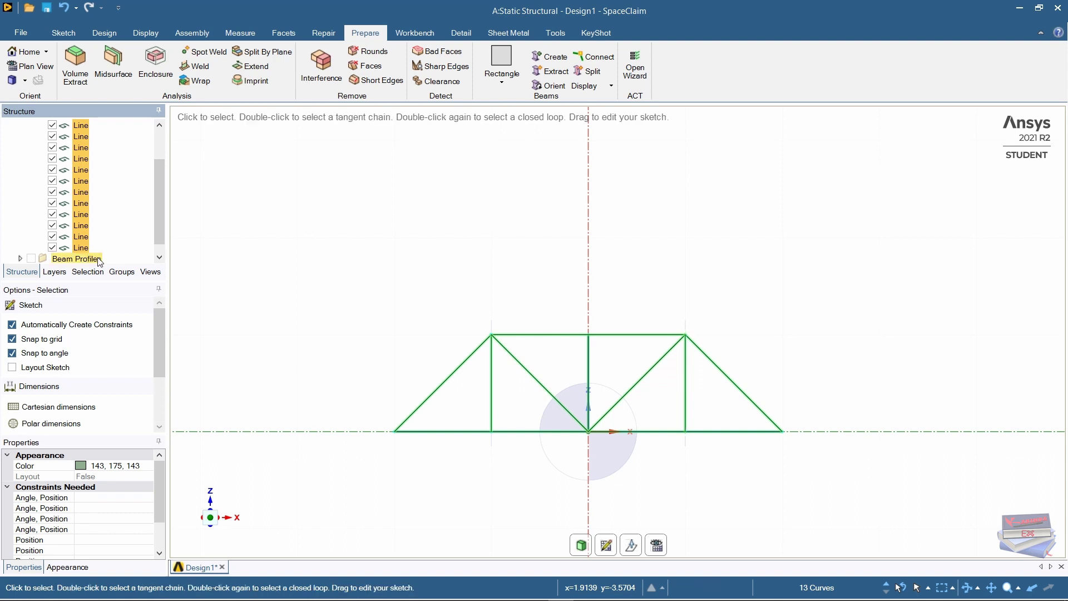
{"action": "left_click_drag", "start_coordinate": [159, 220], "coordinate": [156, 189]}
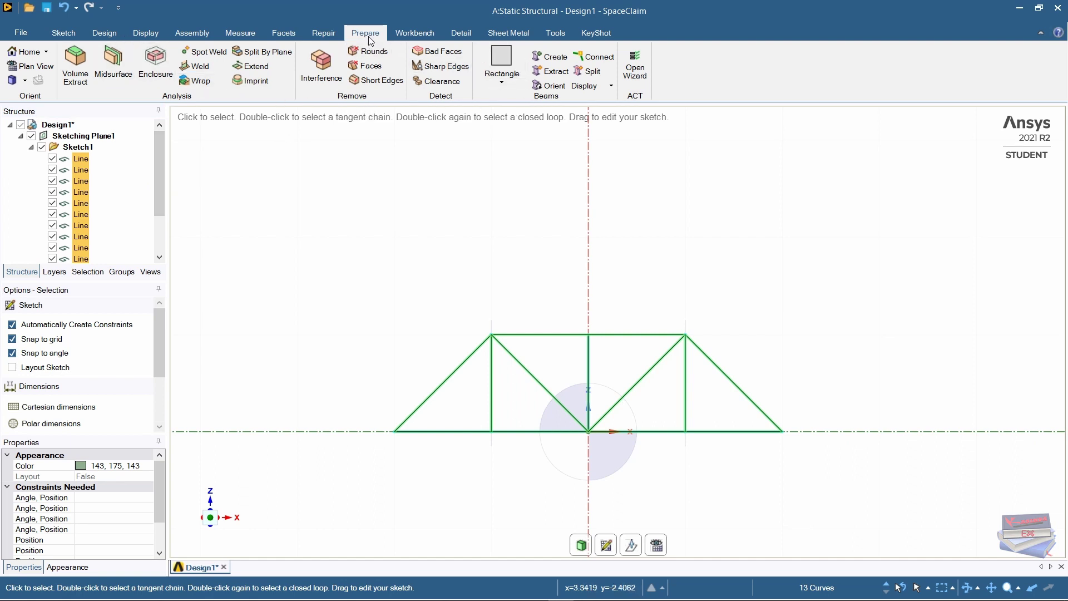
Create rectangular beams along the selected truss sketch lines.
{"action": "left_click", "coordinate": [551, 59]}
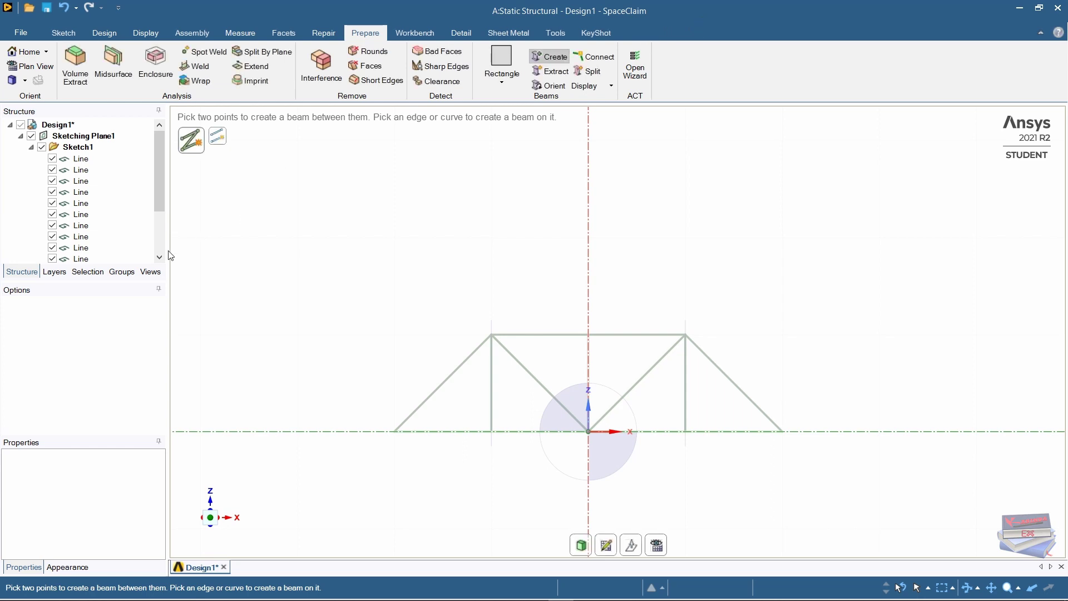
{"action": "left_click_drag", "start_coordinate": [158, 156], "coordinate": [162, 217]}
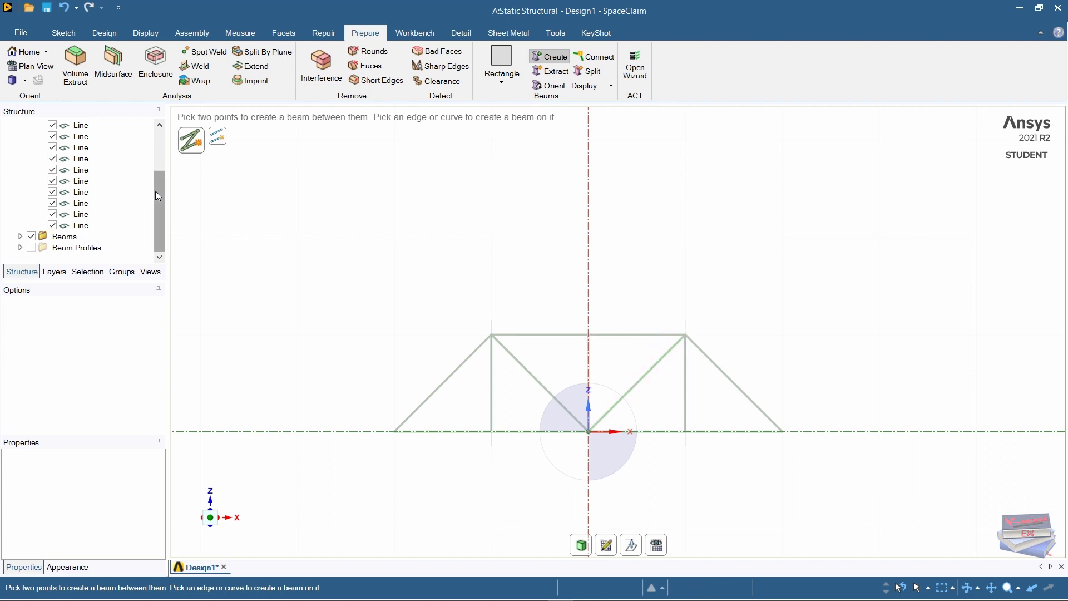
{"action": "left_click_drag", "start_coordinate": [158, 189], "coordinate": [159, 139]}
Collapse Sketch1 and Sketching Plane1, then expand Beams to list the Beam (Rectangle) members.
{"action": "left_click", "coordinate": [78, 147]}
{"action": "left_click", "coordinate": [31, 146]}
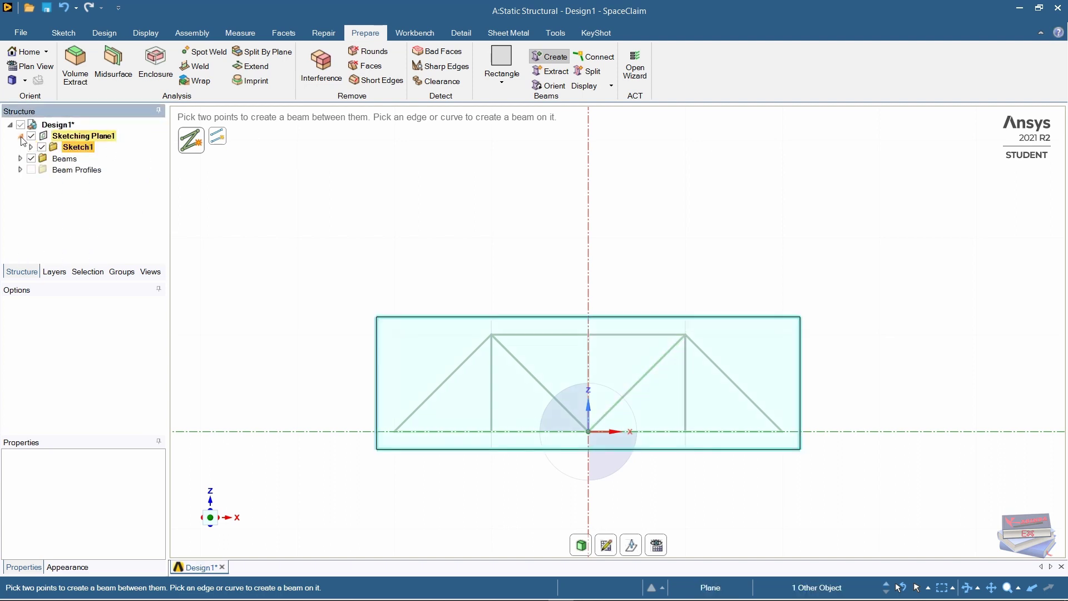
{"action": "left_click", "coordinate": [22, 137]}
{"action": "left_click", "coordinate": [21, 136]}
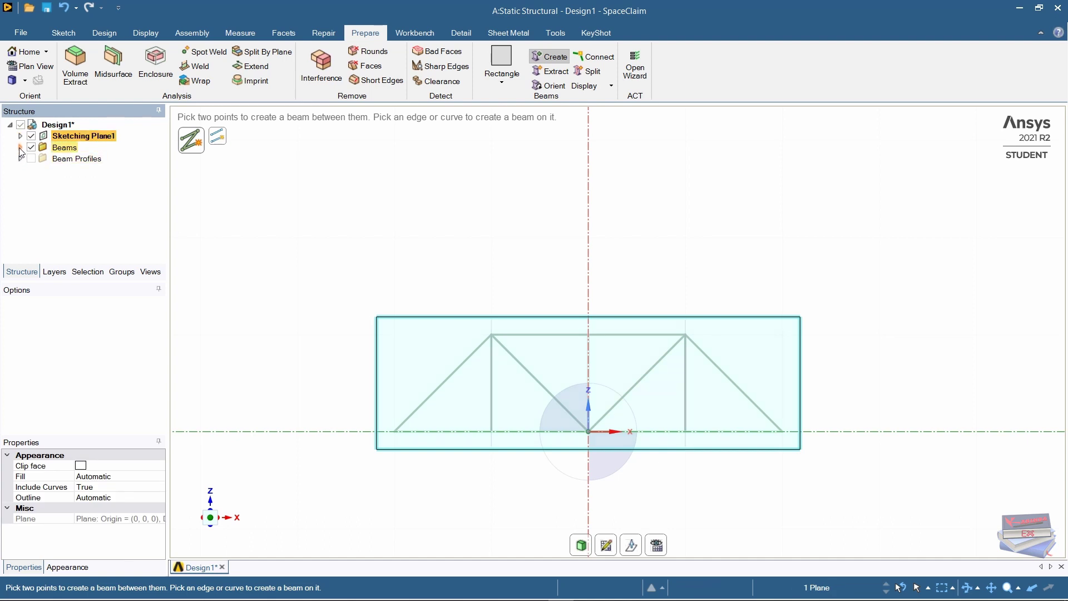
{"action": "left_click", "coordinate": [20, 146]}
{"action": "left_click", "coordinate": [174, 209]}
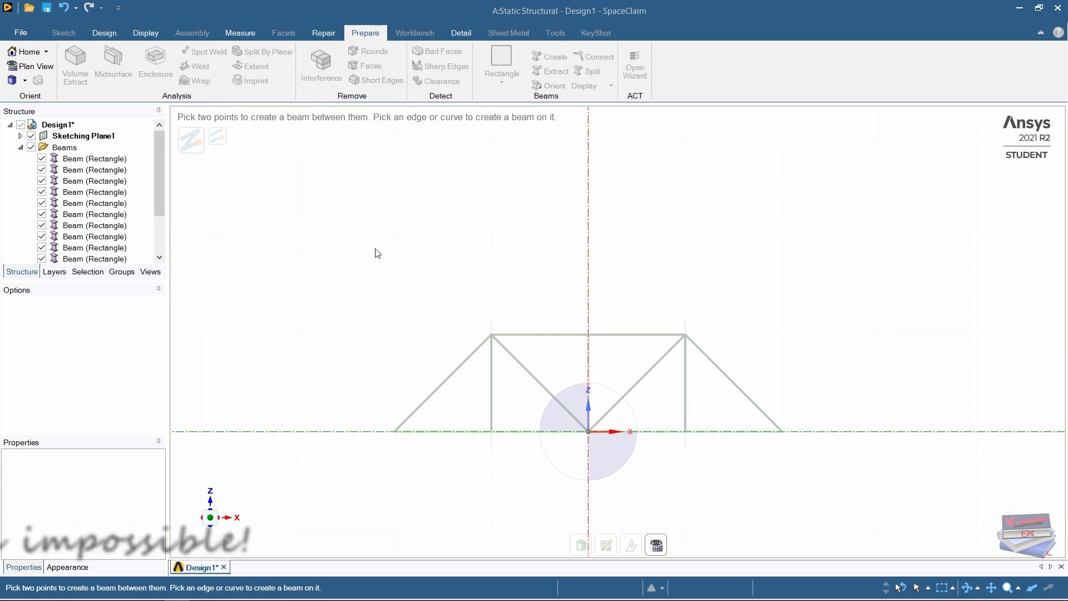
Select all 13 beams and move them into a new component named Component1.
{"action": "left_click", "coordinate": [97, 32]}
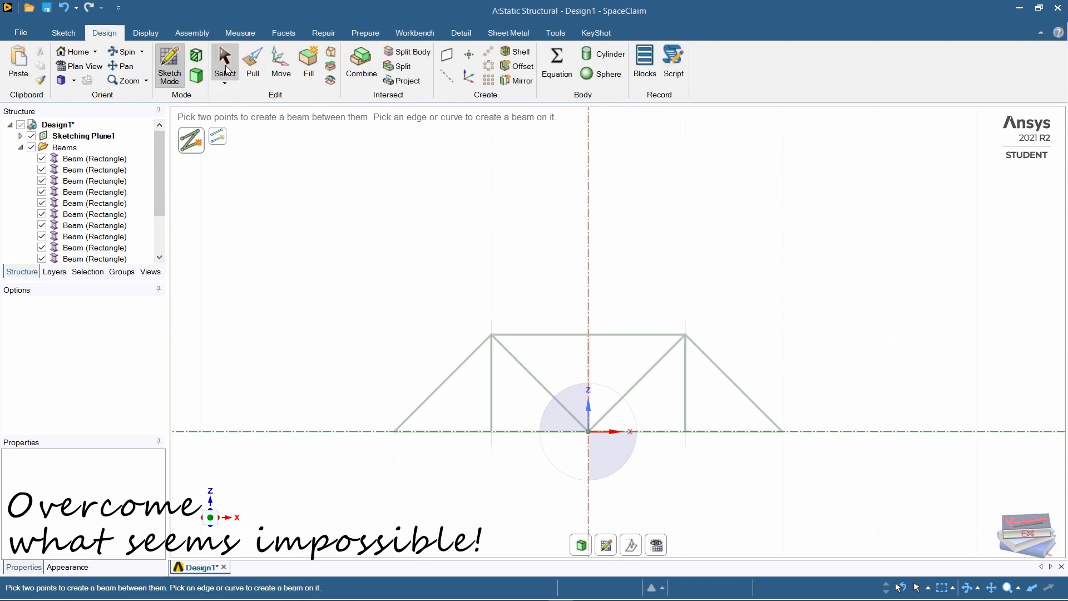
{"action": "left_click", "coordinate": [226, 66]}
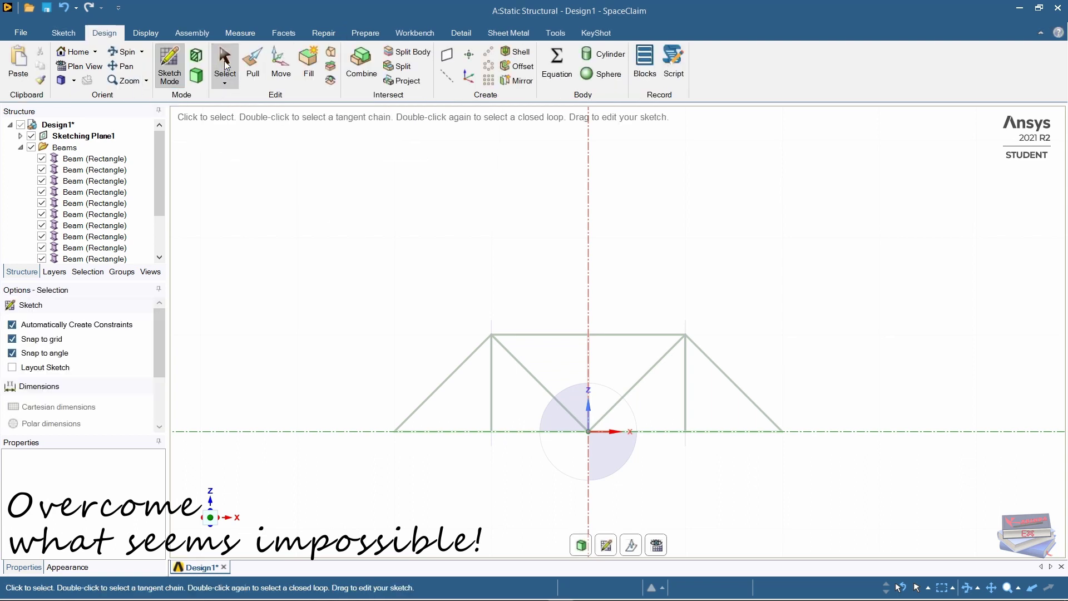
{"action": "left_click", "coordinate": [83, 159]}
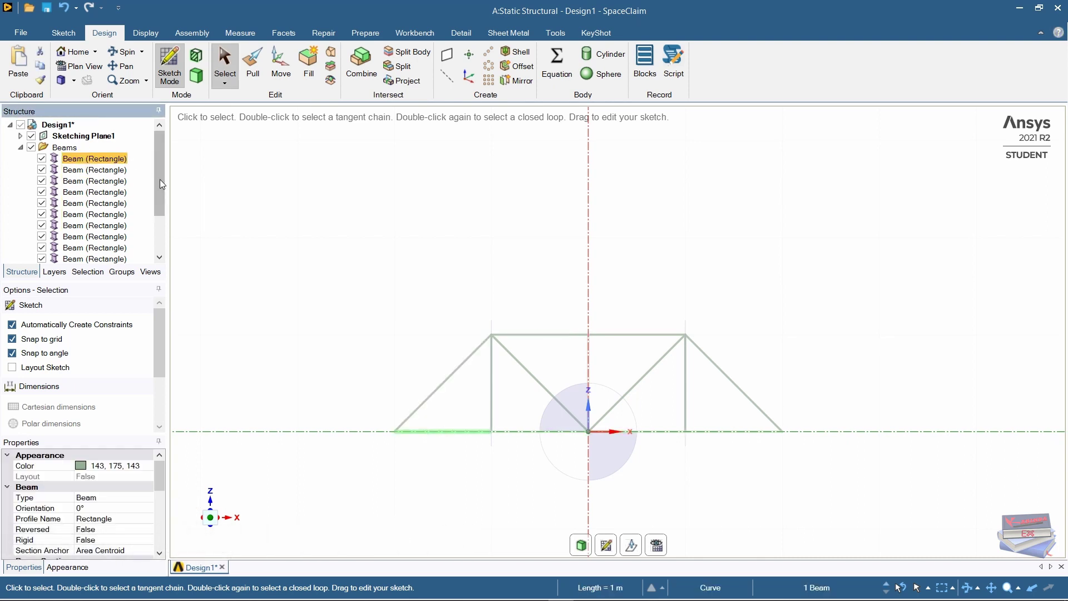
{"action": "left_click_drag", "start_coordinate": [160, 165], "coordinate": [156, 210]}
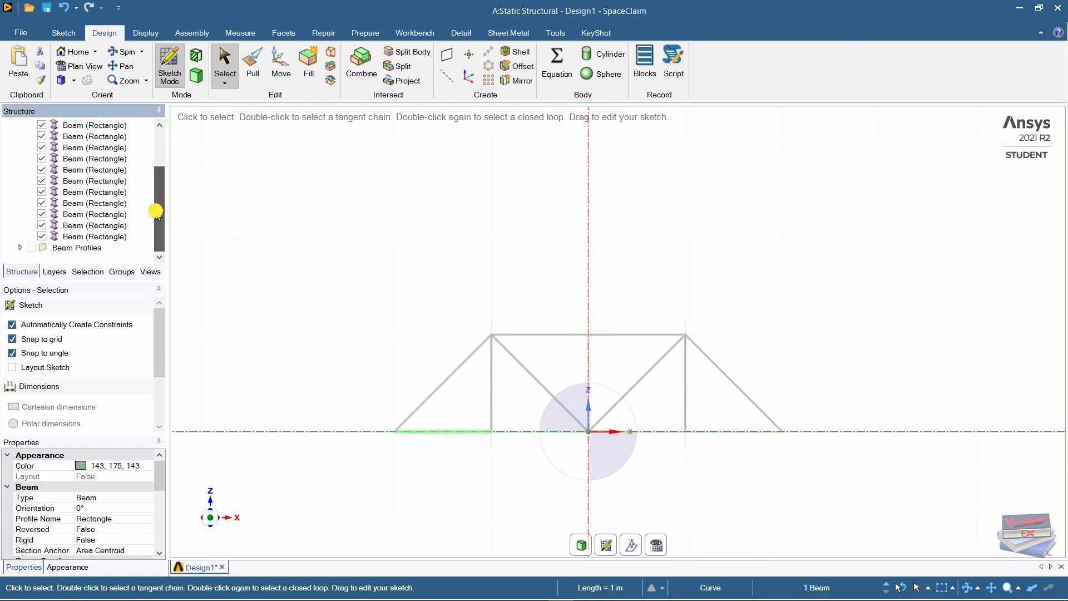
{"action": "left_click", "coordinate": [86, 237], "text": "shift"}
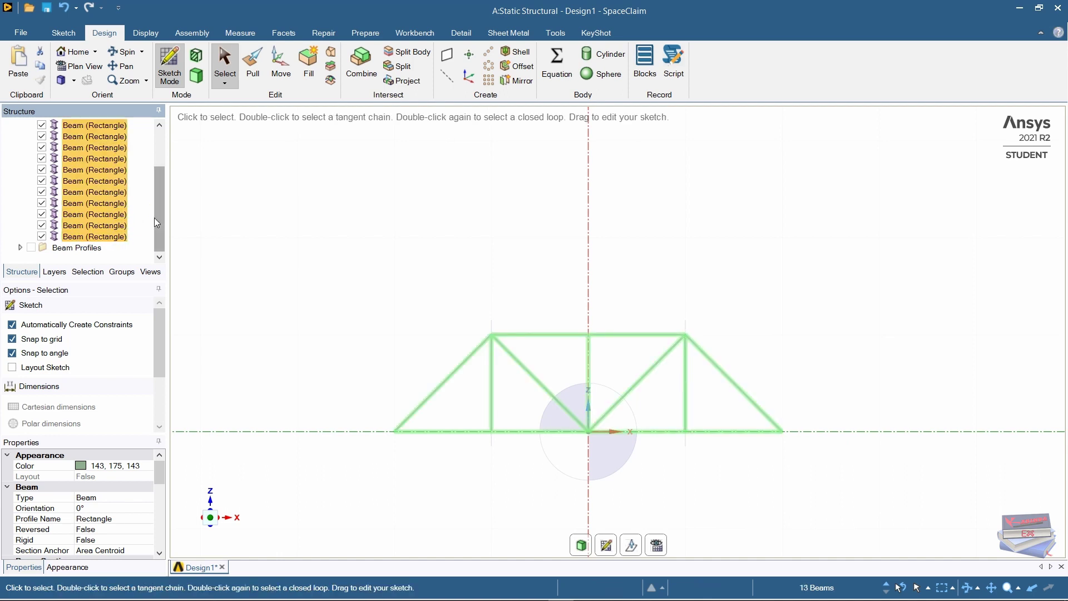
{"action": "left_click_drag", "start_coordinate": [155, 217], "coordinate": [154, 170]}
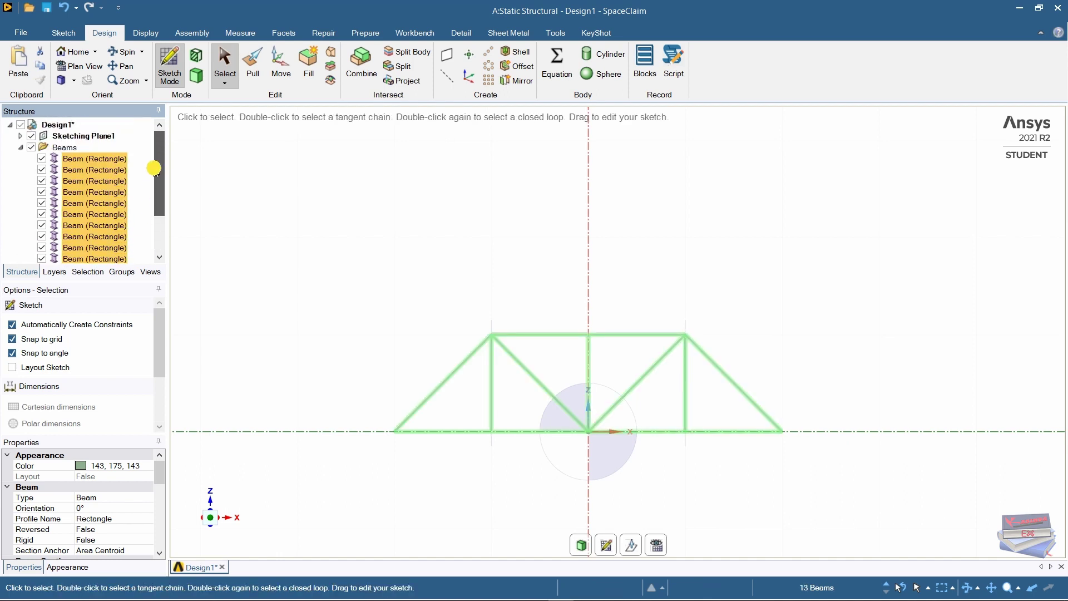
{"action": "right_click", "coordinate": [91, 160]}
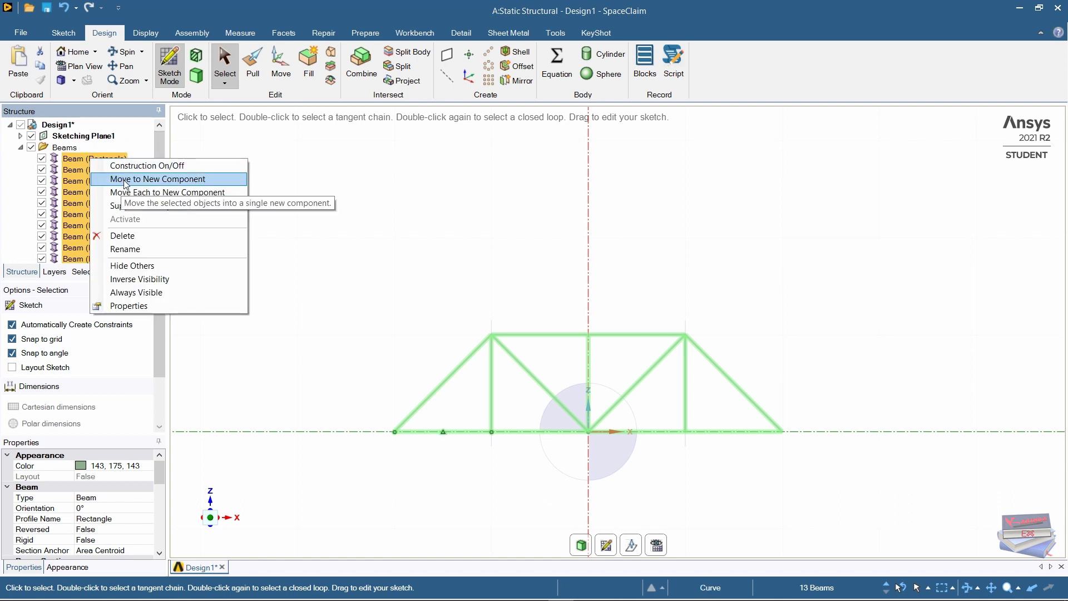
{"action": "left_click", "coordinate": [186, 179]}
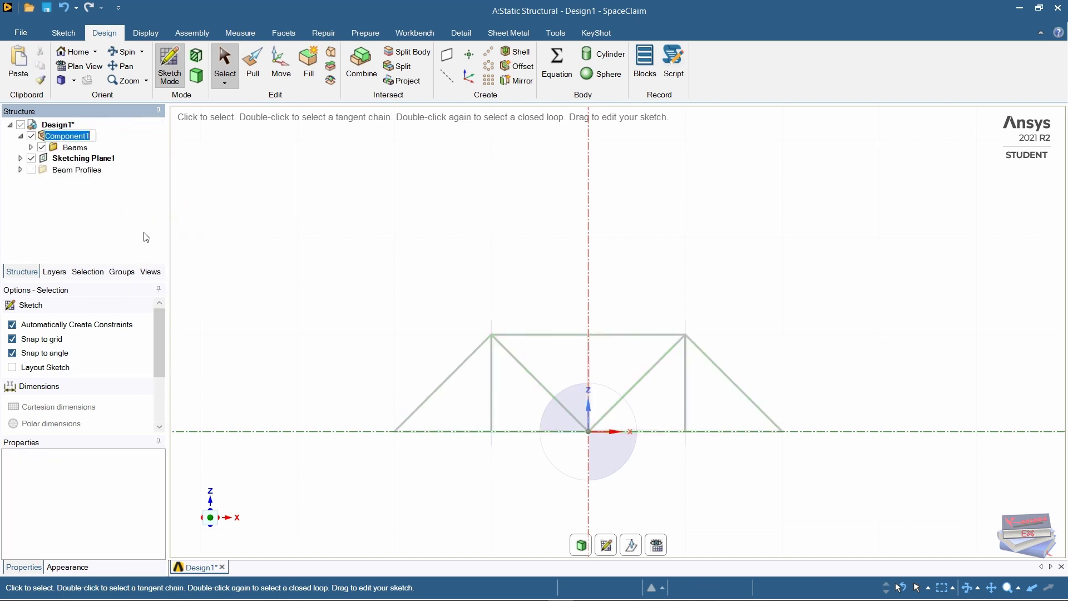
{"action": "left_click", "coordinate": [74, 234]}
Set Component1's Share Topology property to Merge.
{"action": "left_click", "coordinate": [71, 139]}
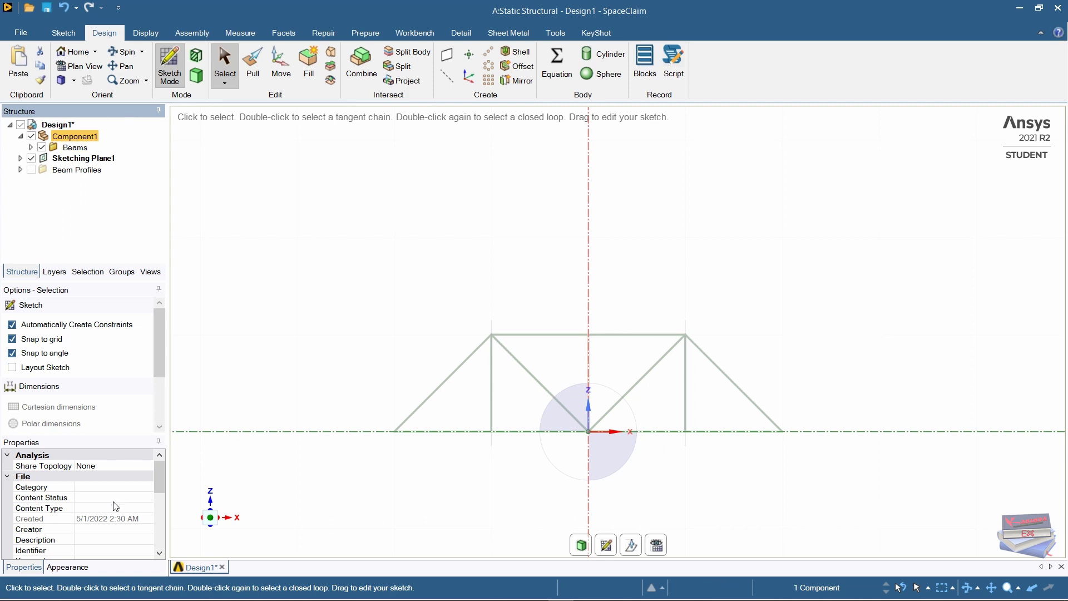
{"action": "left_click", "coordinate": [111, 466]}
{"action": "left_click", "coordinate": [147, 467]}
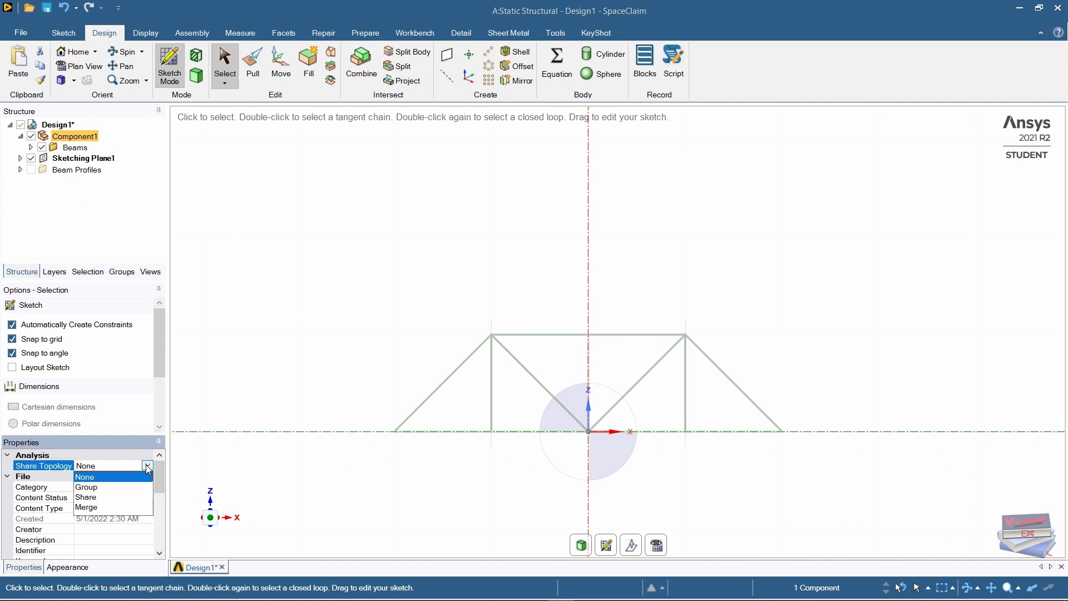
{"action": "left_click", "coordinate": [94, 508]}
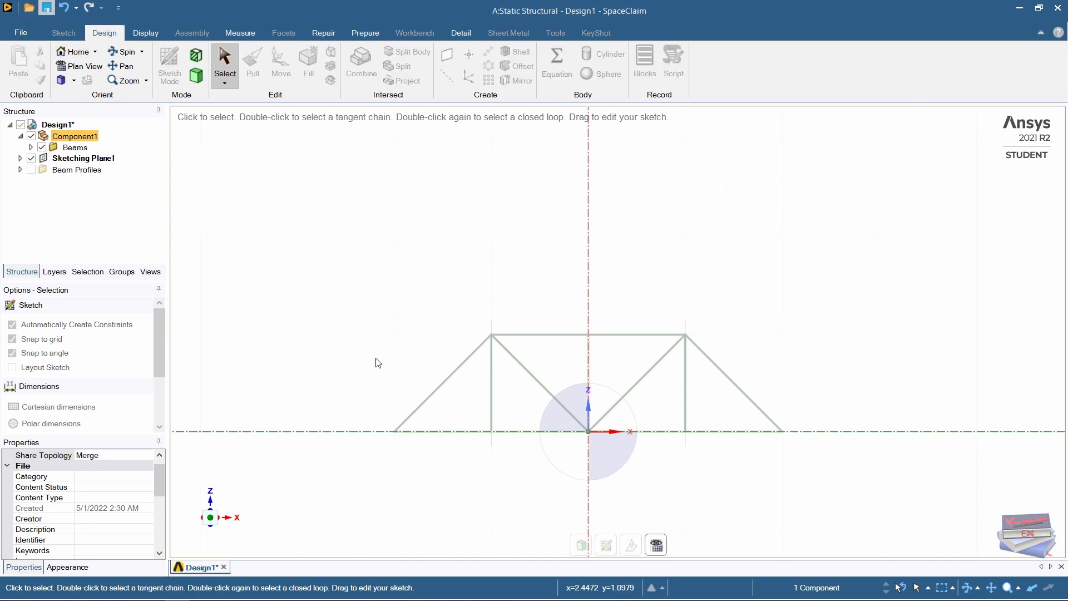
In the Save As dialog, create a new WoodenTruss folder and open it.
{"action": "key", "text": "ctrl+s"}
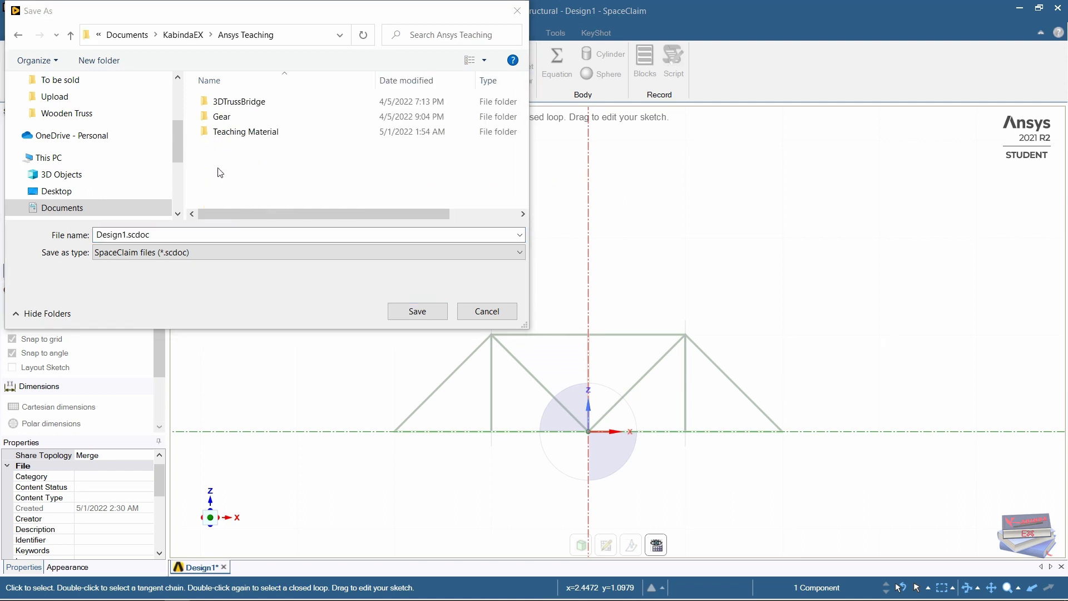
{"action": "right_click", "coordinate": [217, 167]}
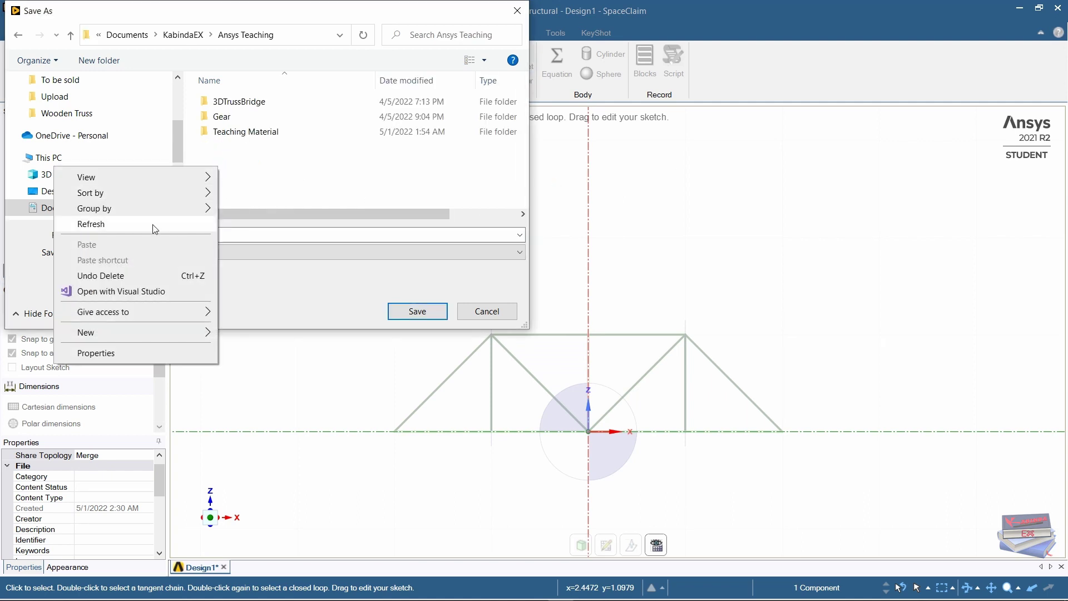
{"action": "mouse_move", "coordinate": [139, 334]}
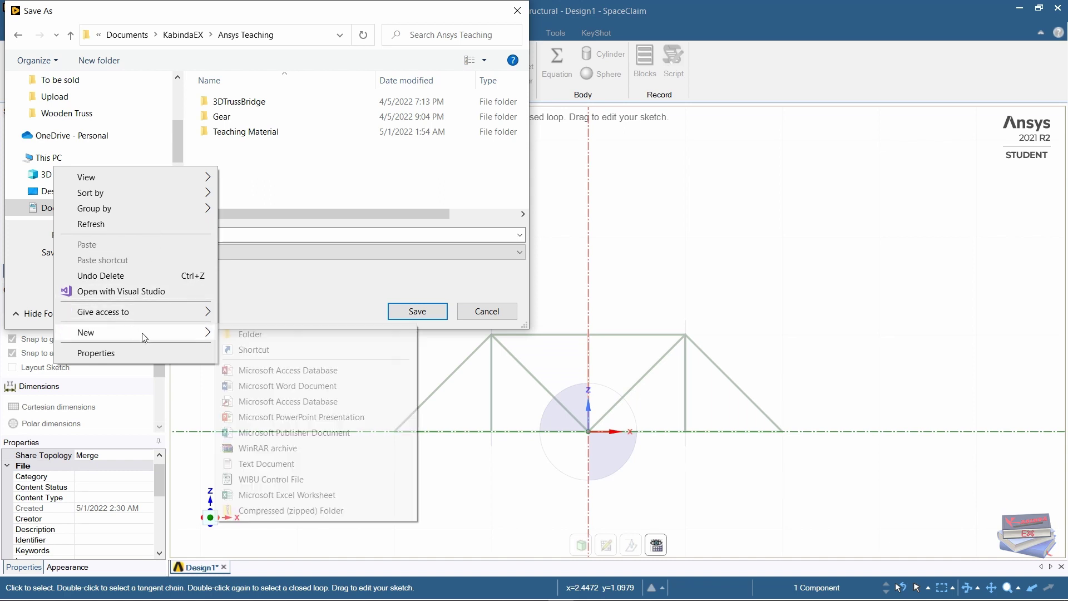
{"action": "left_click", "coordinate": [239, 332]}
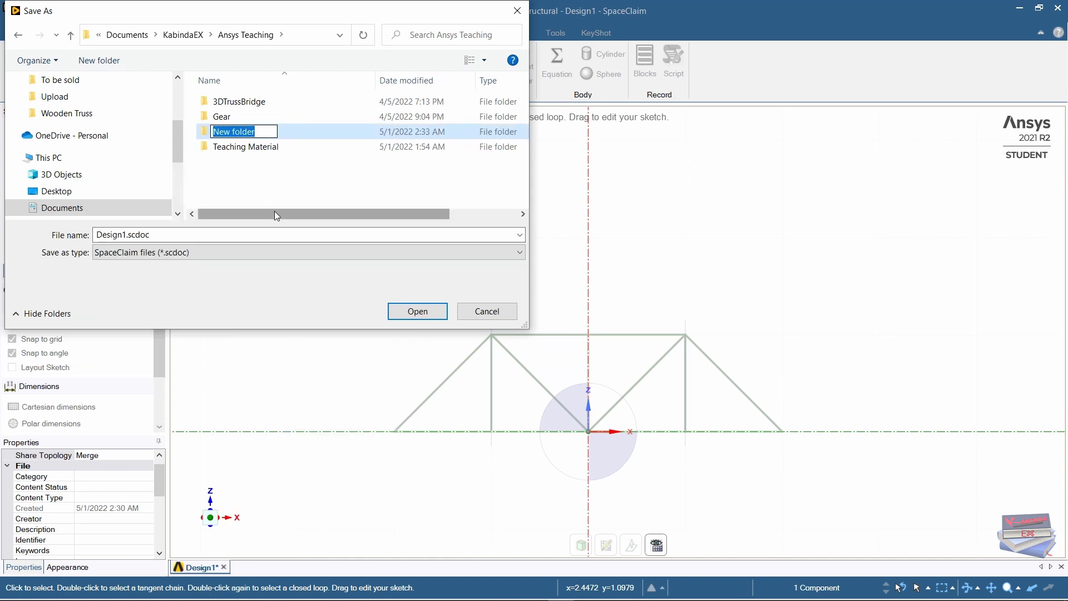
{"action": "type", "text": "Wo"}
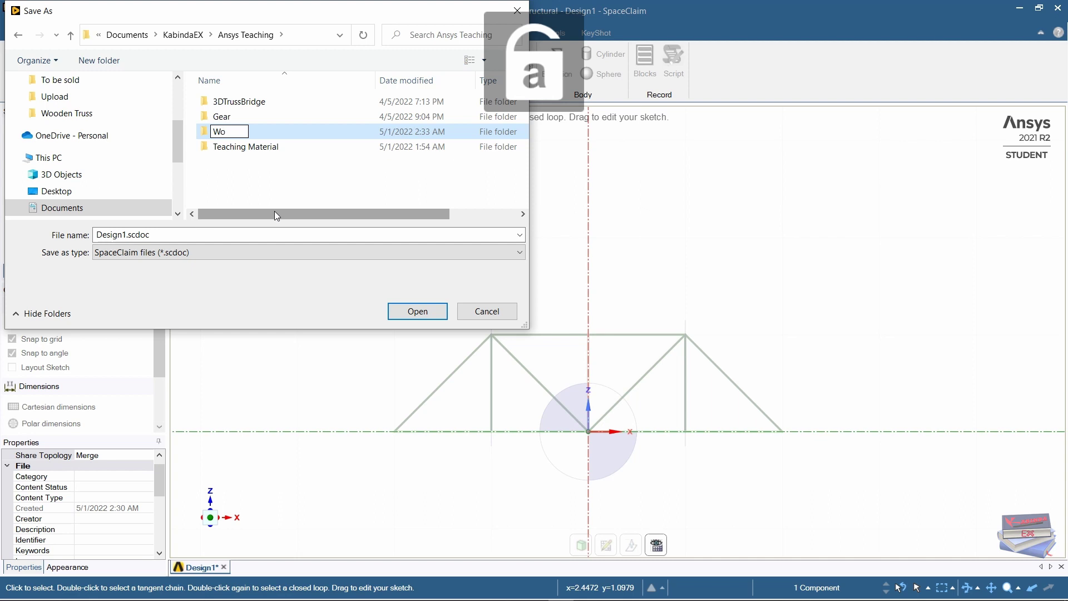
{"action": "type", "text": "oden Truss"}
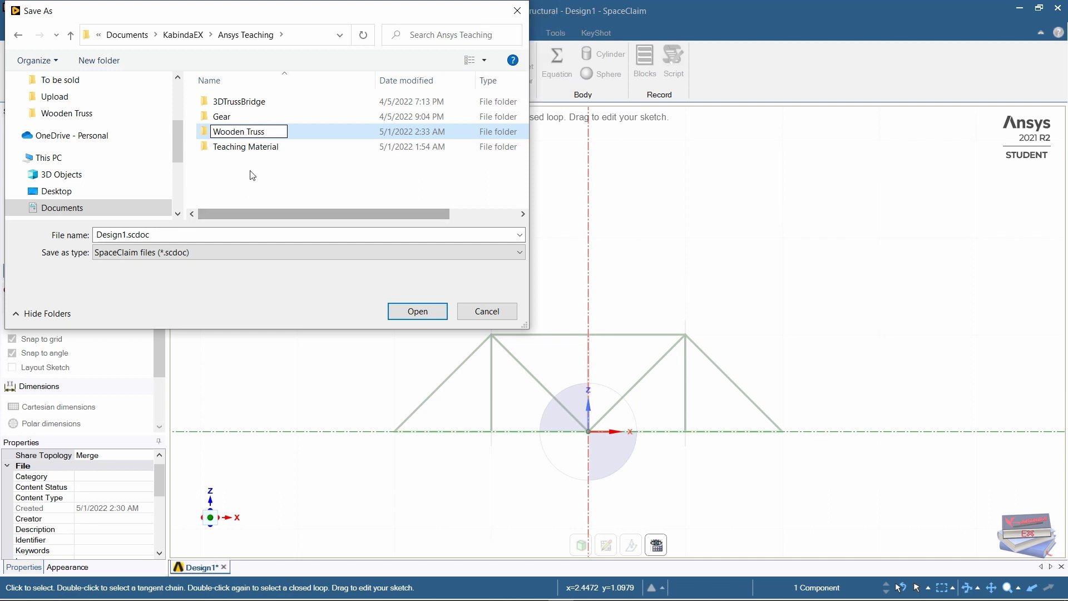
{"action": "left_click", "coordinate": [248, 131]}
{"action": "key", "text": "BackSpace"}
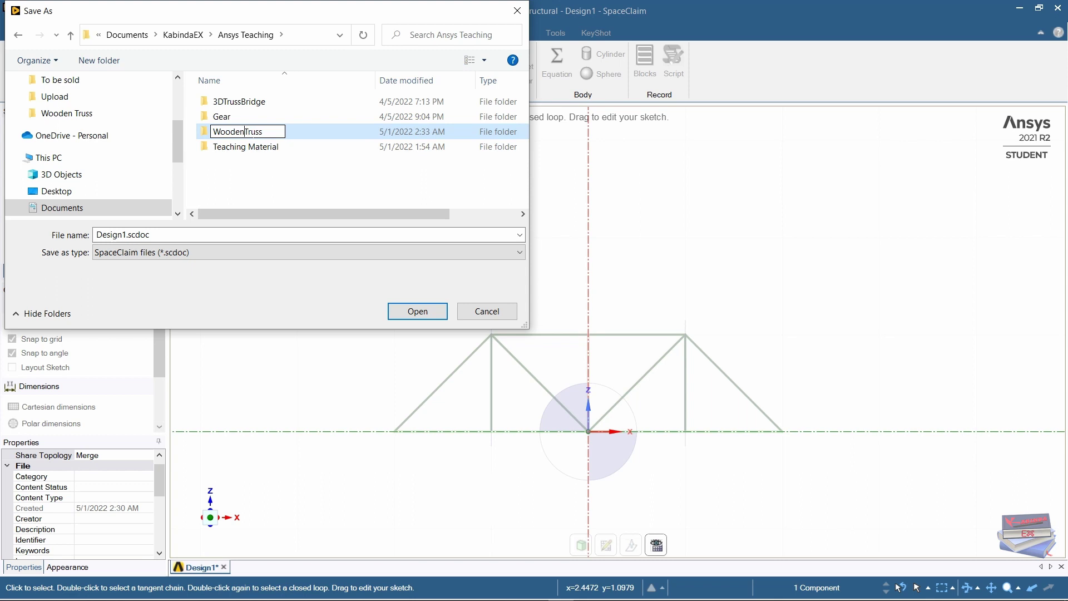
{"action": "left_click", "coordinate": [244, 173]}
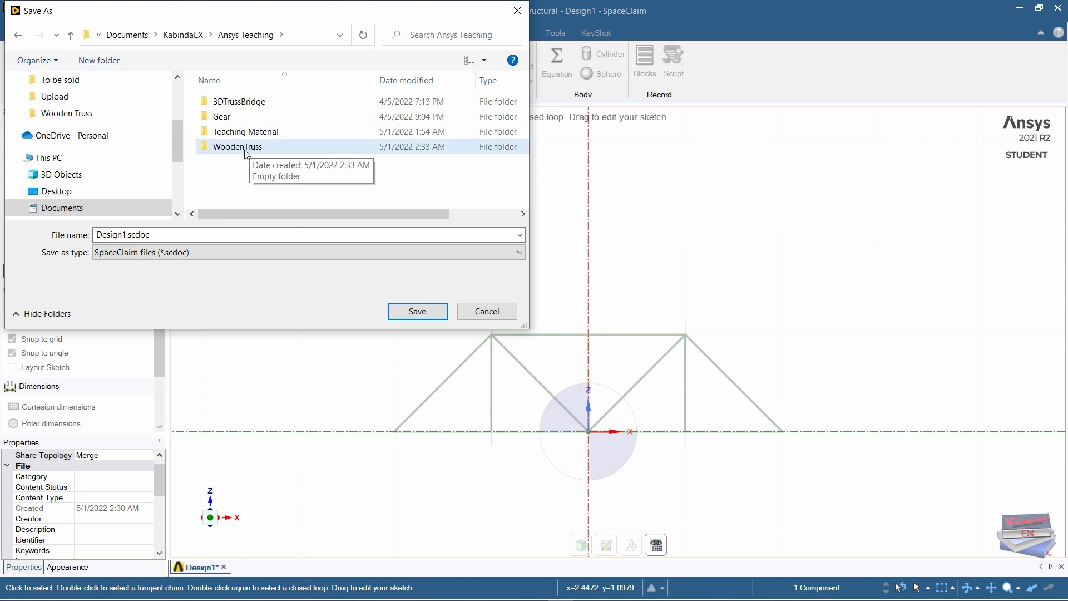
{"action": "double_click", "coordinate": [247, 154]}
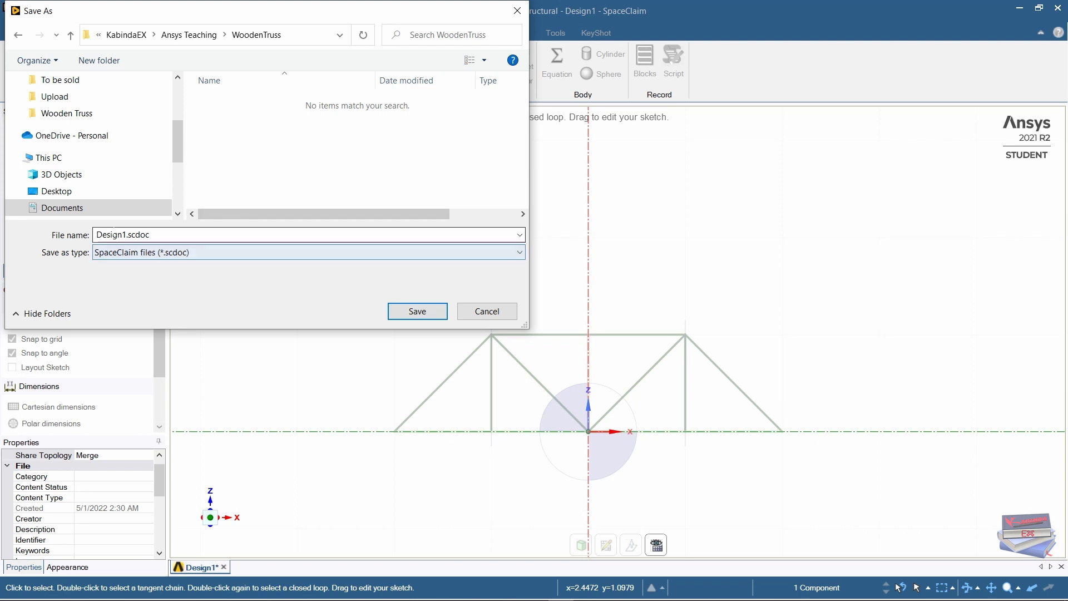
Save the design with the file name WT.
{"action": "left_click", "coordinate": [128, 233]}
{"action": "double_click", "coordinate": [108, 235]}
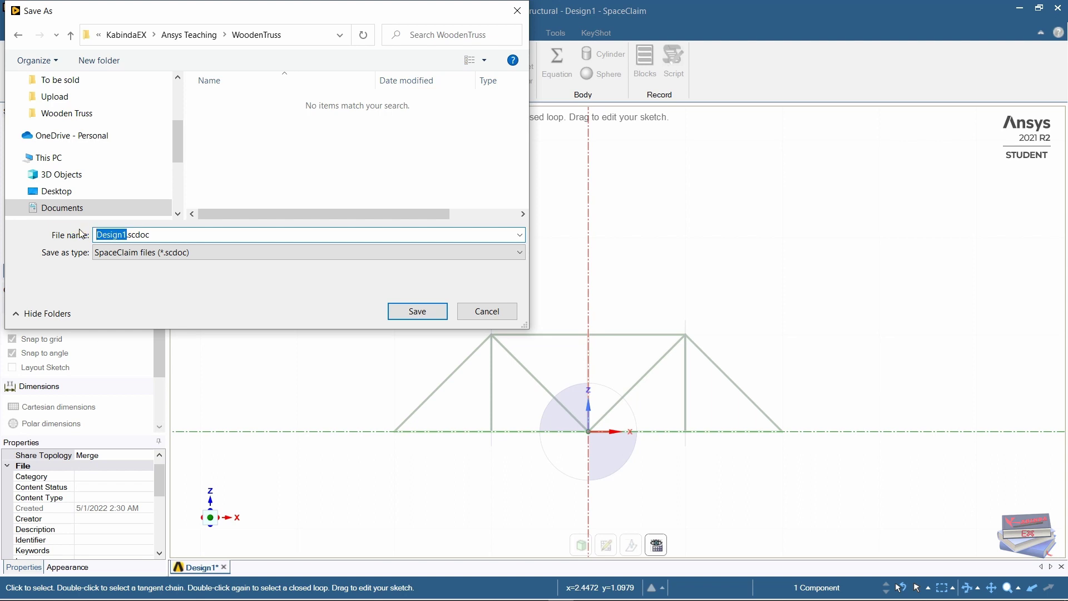
{"action": "key", "text": "Caps_Lock"}
{"action": "type", "text": "WT"}
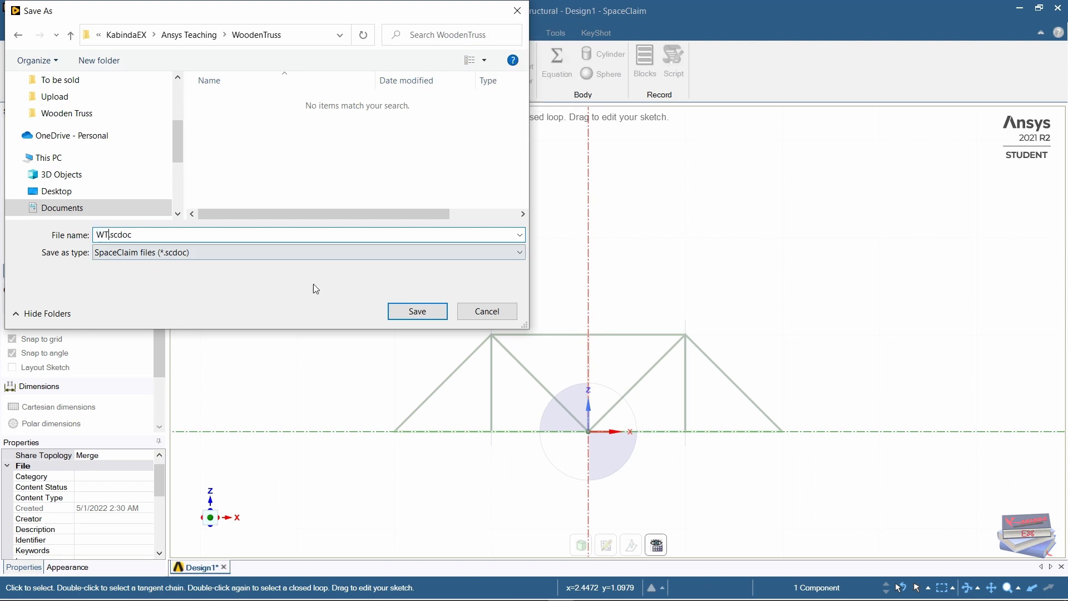
{"action": "left_click", "coordinate": [417, 322]}
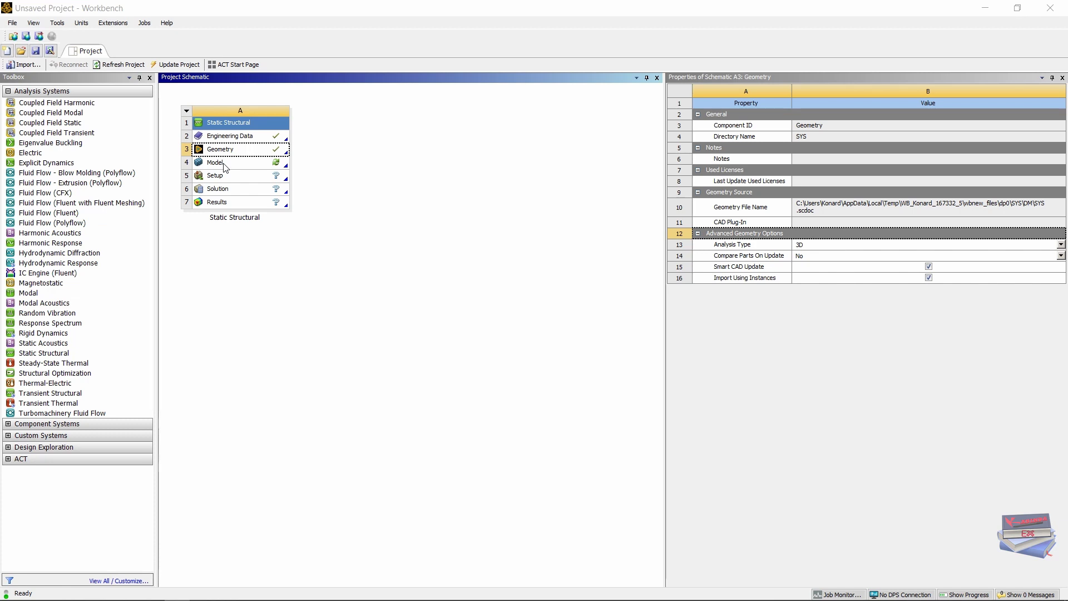
Open the Model cell (A4) in Ansys Mechanical from the Workbench schematic.
{"action": "double_click", "coordinate": [225, 167]}
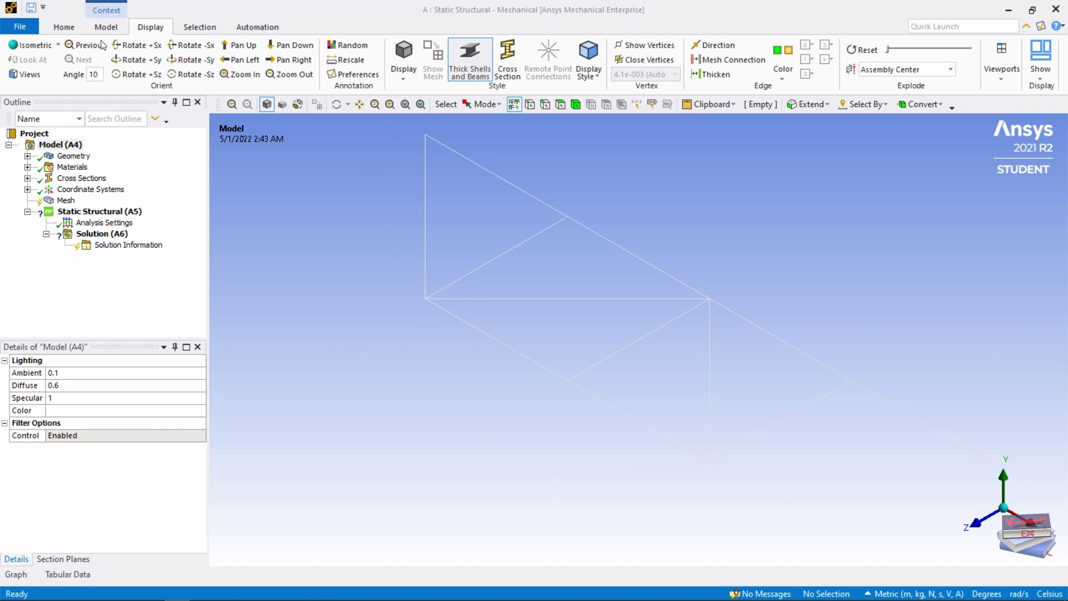
Show the truss from the Bottom view and set the edge colour to Black.
{"action": "left_click", "coordinate": [65, 27]}
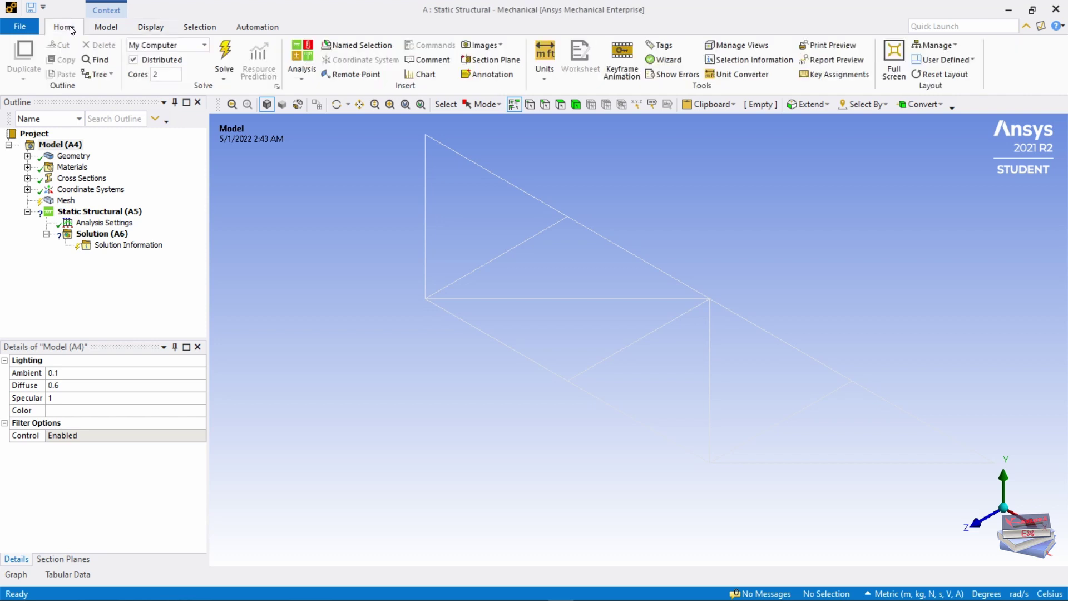
{"action": "left_click", "coordinate": [151, 28]}
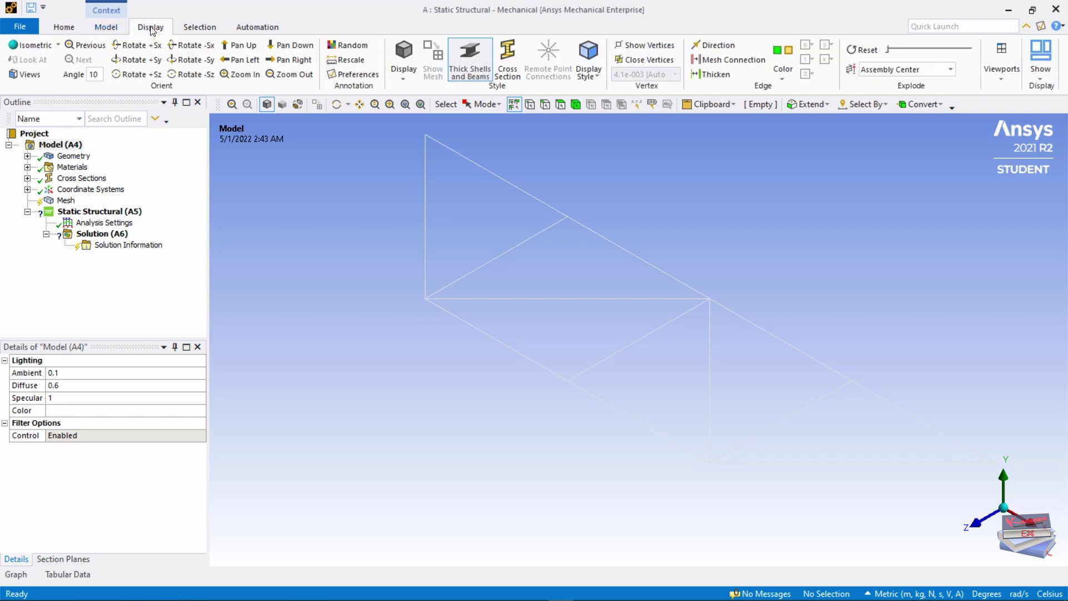
{"action": "left_click", "coordinate": [23, 74]}
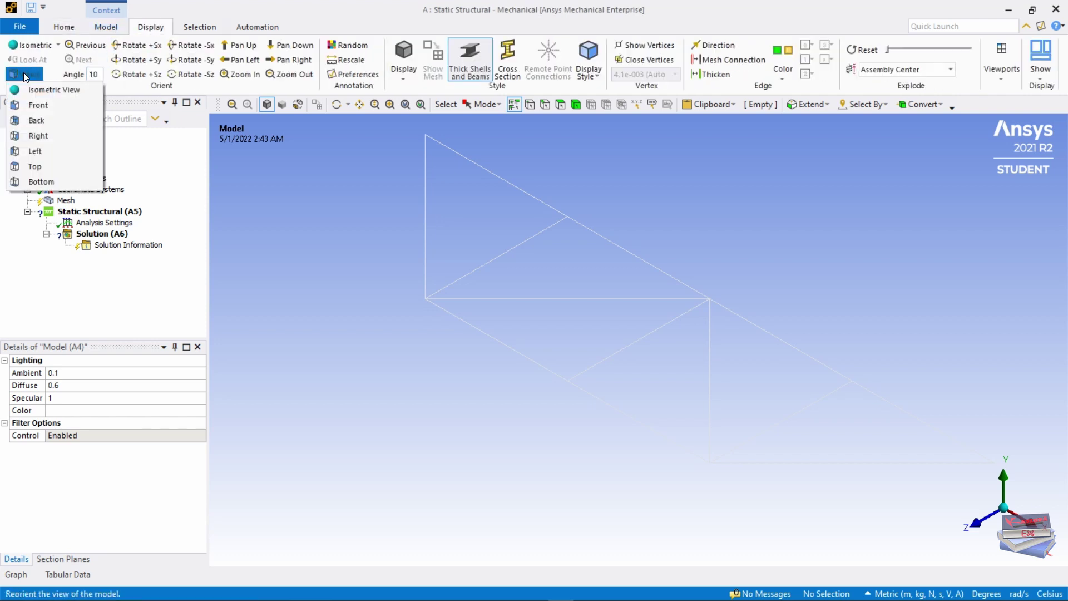
{"action": "left_click", "coordinate": [32, 183]}
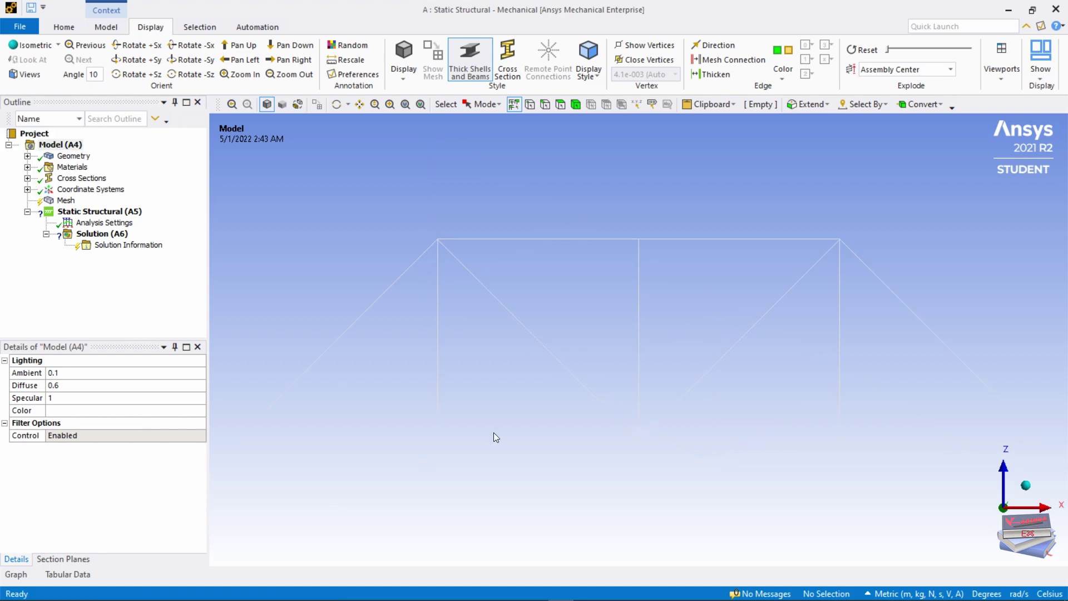
{"action": "left_click", "coordinate": [781, 76]}
{"action": "left_click", "coordinate": [797, 139]}
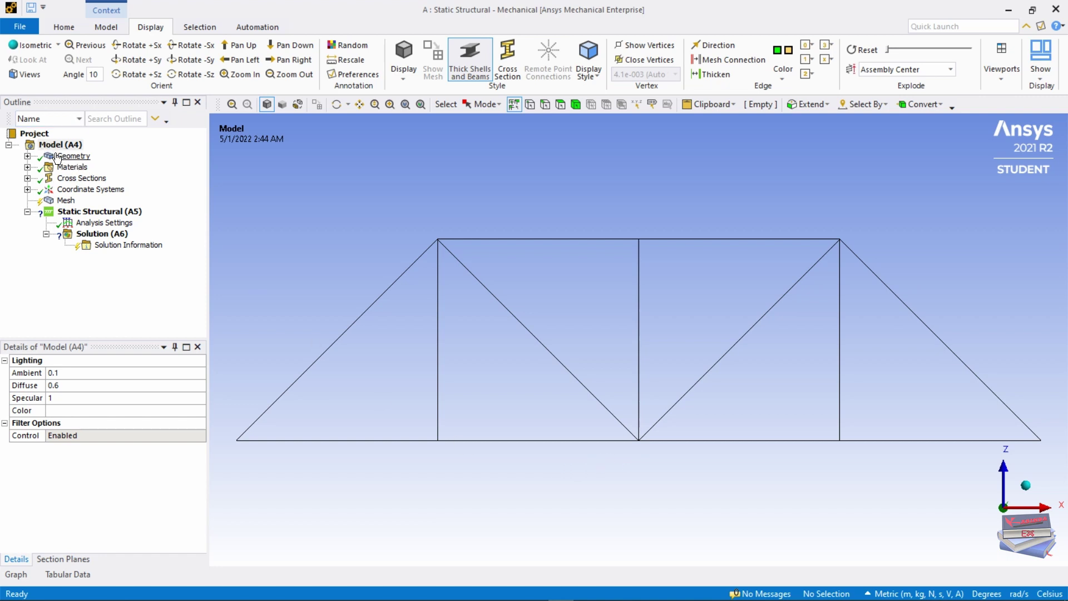
Select the Beam (Rectangle) body under Geometry and leave its material as Douglas Fir.
{"action": "left_click", "coordinate": [27, 156]}
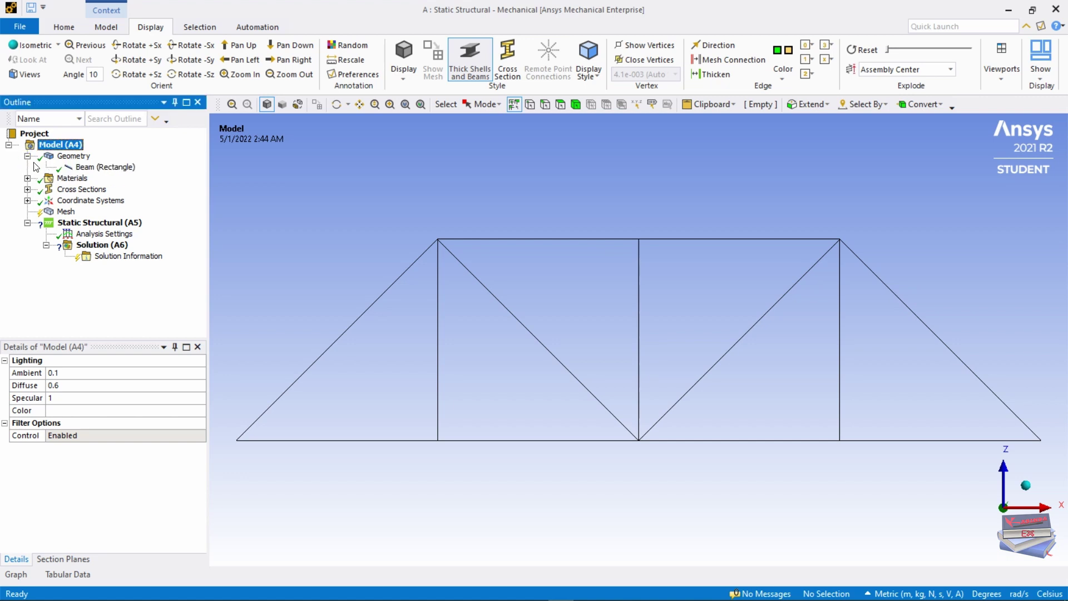
{"action": "left_click", "coordinate": [90, 167]}
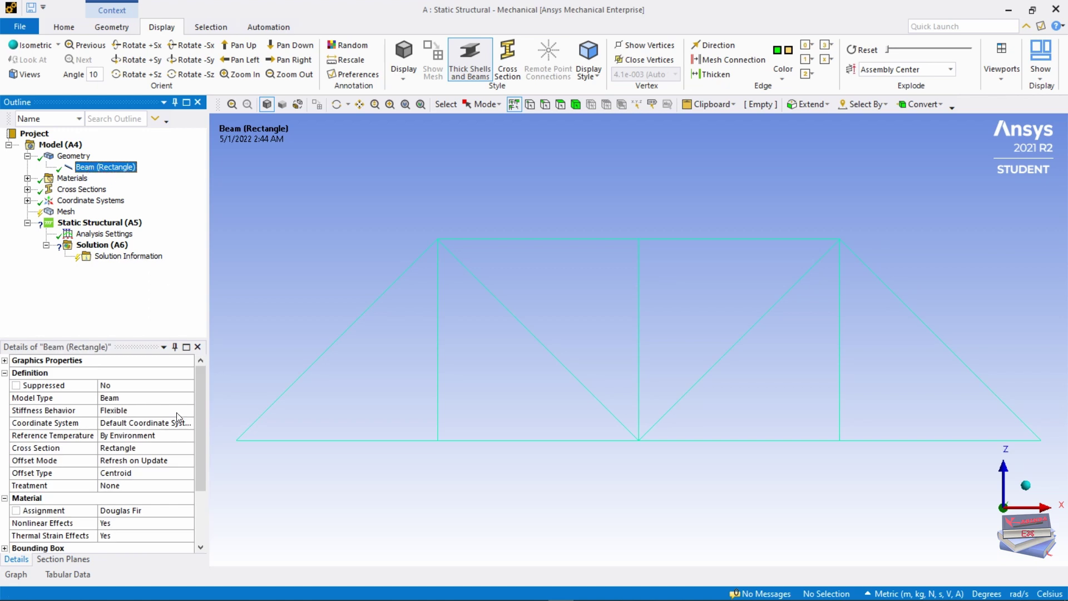
{"action": "left_click", "coordinate": [126, 512]}
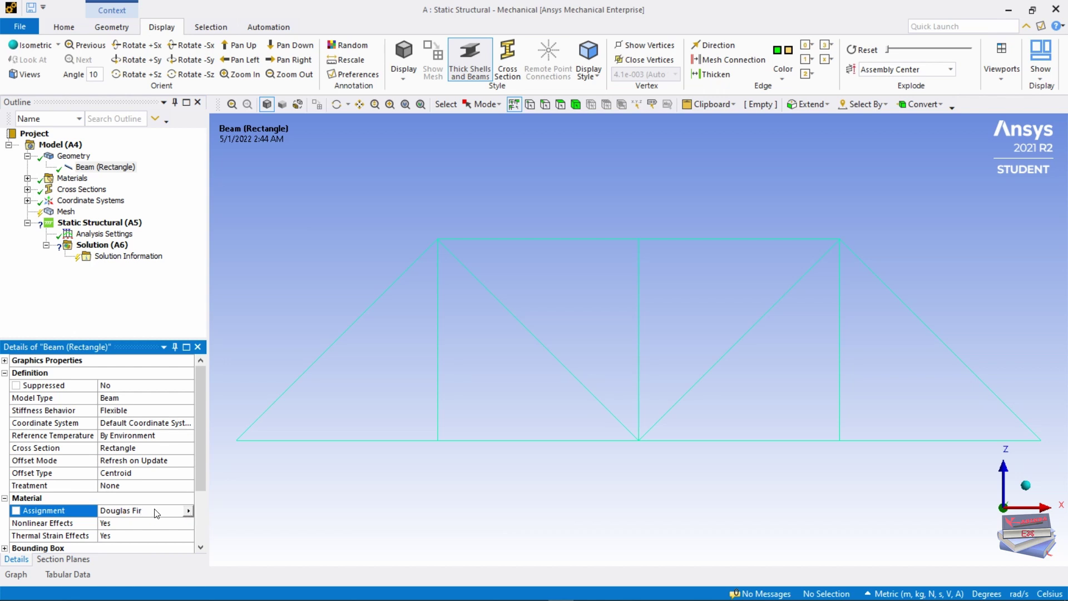
{"action": "left_click", "coordinate": [188, 511]}
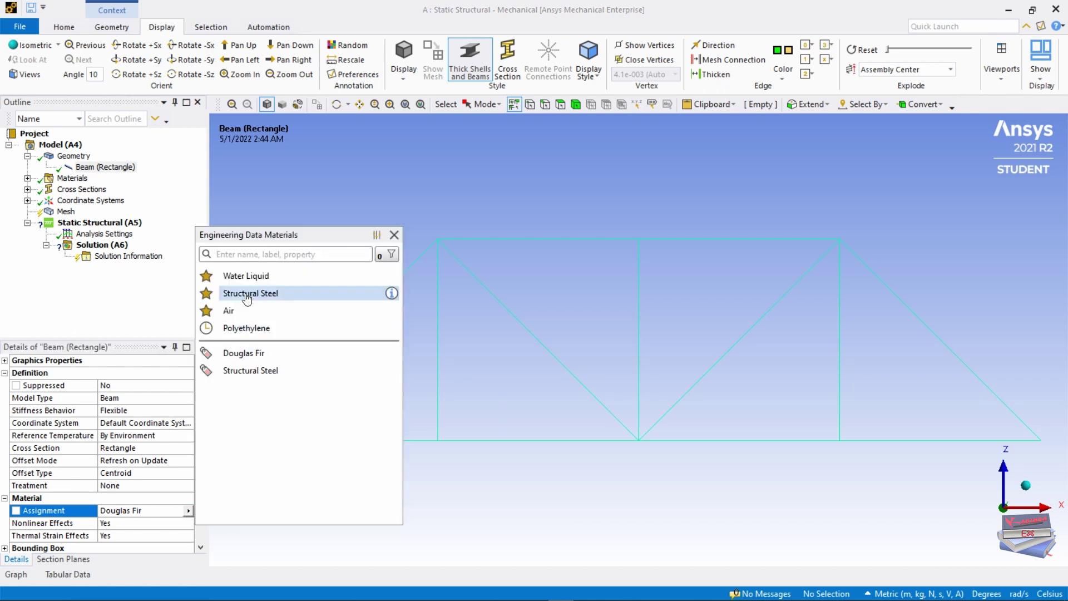
{"action": "left_click", "coordinate": [243, 359]}
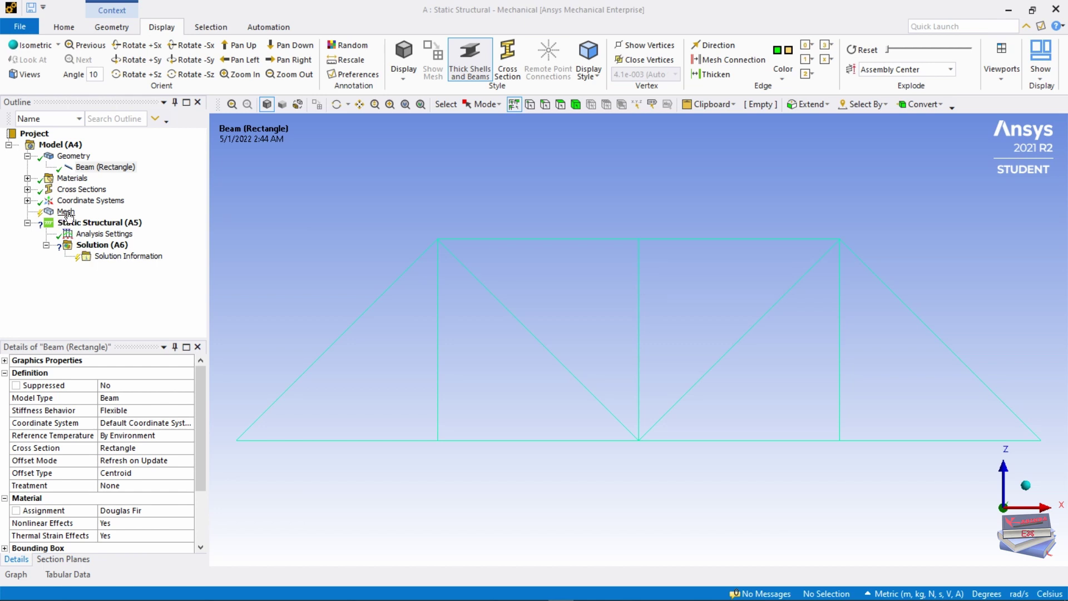
Enter 10 as the mesh Element Size, giving 10.0 m in Metric units.
{"action": "left_click", "coordinate": [66, 212]}
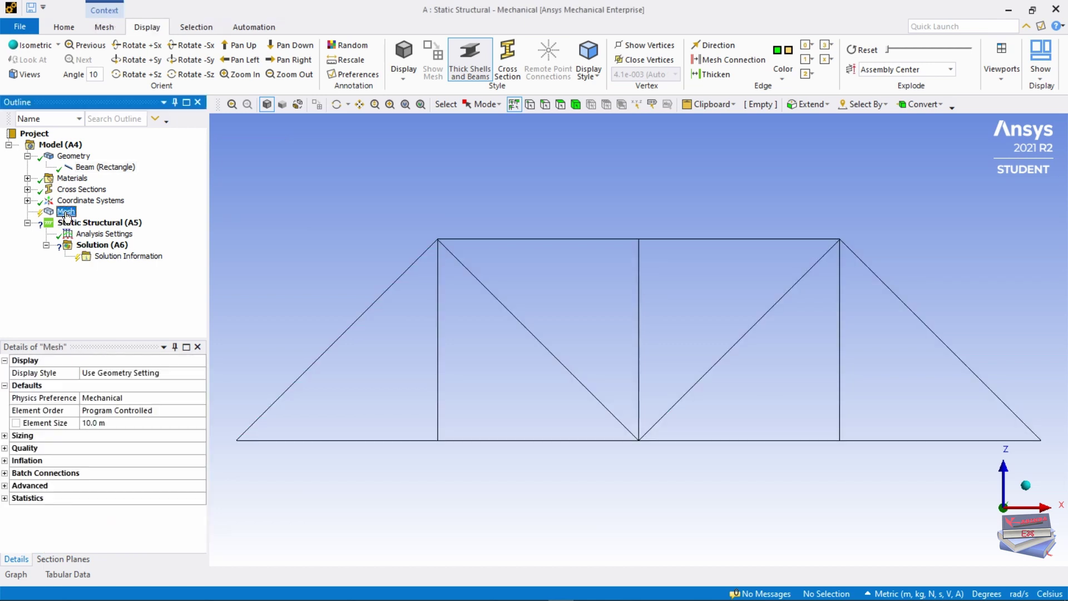
{"action": "left_click", "coordinate": [108, 423]}
{"action": "type", "text": "10"}
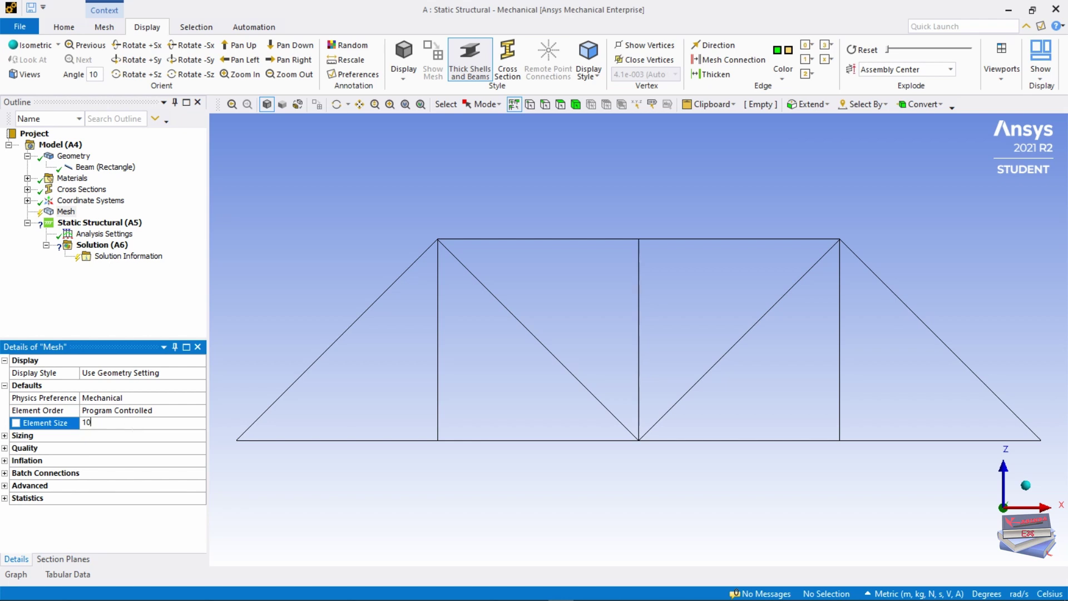
{"action": "left_click", "coordinate": [870, 594]}
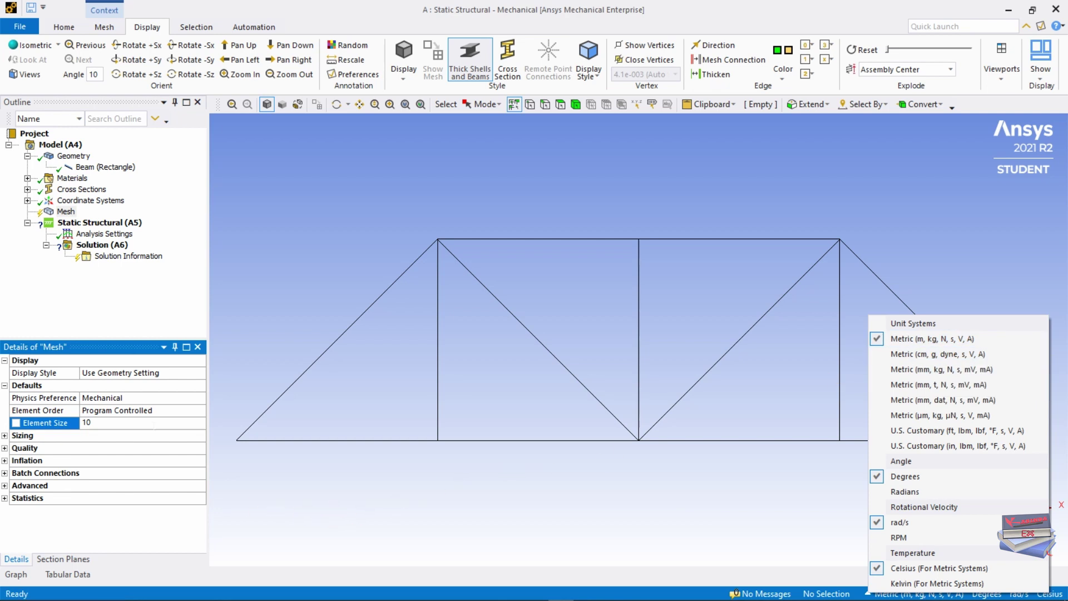
{"action": "left_click", "coordinate": [111, 317]}
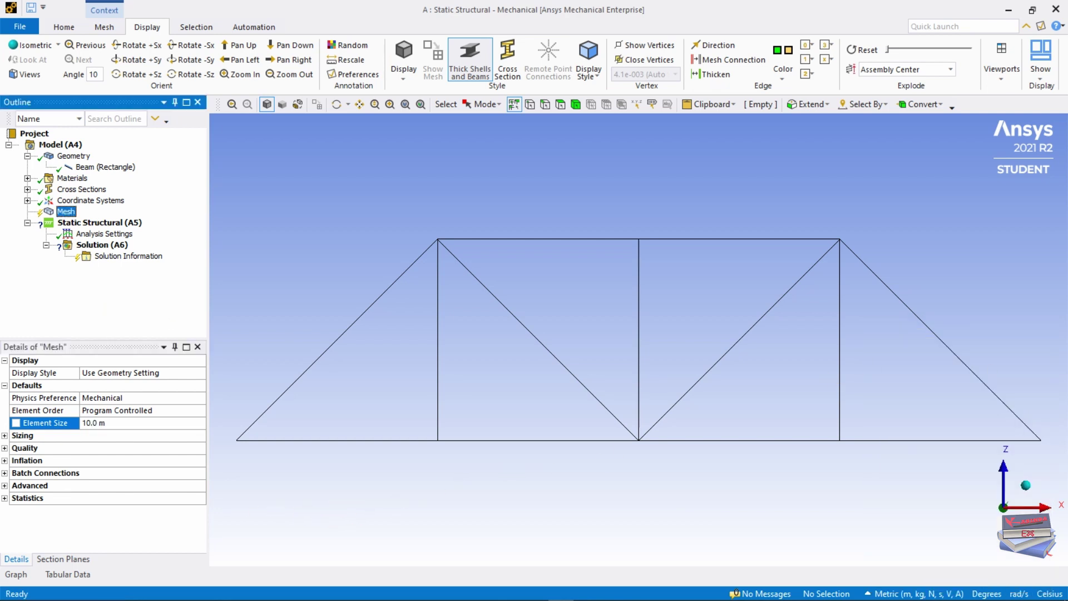
{"action": "left_click", "coordinate": [23, 435]}
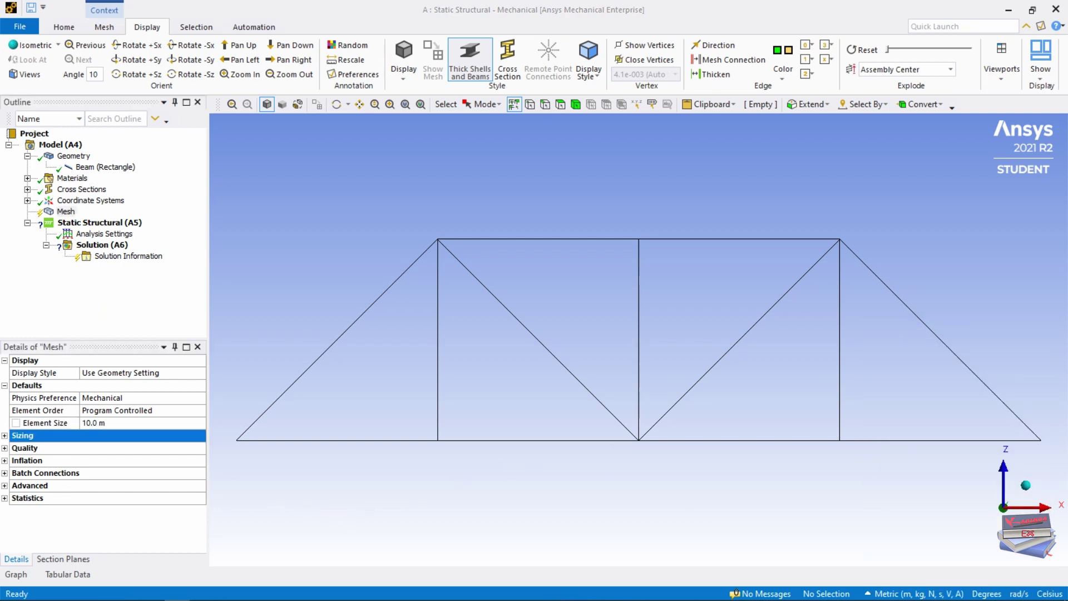
{"action": "left_click", "coordinate": [80, 211]}
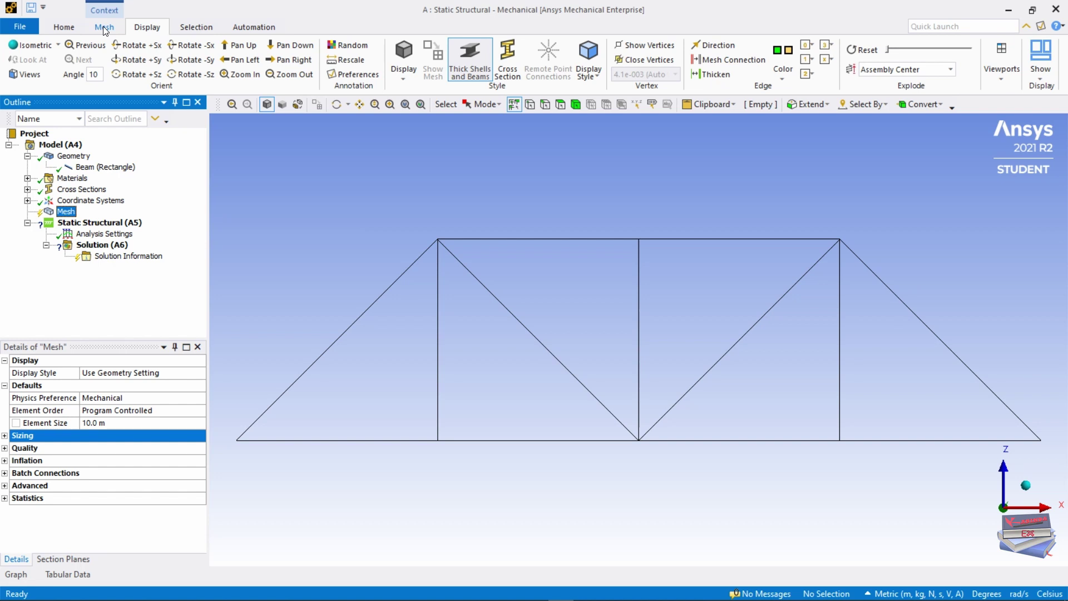
Generate the mesh and check its statistics show 21 nodes and 13 elements.
{"action": "left_click", "coordinate": [104, 27]}
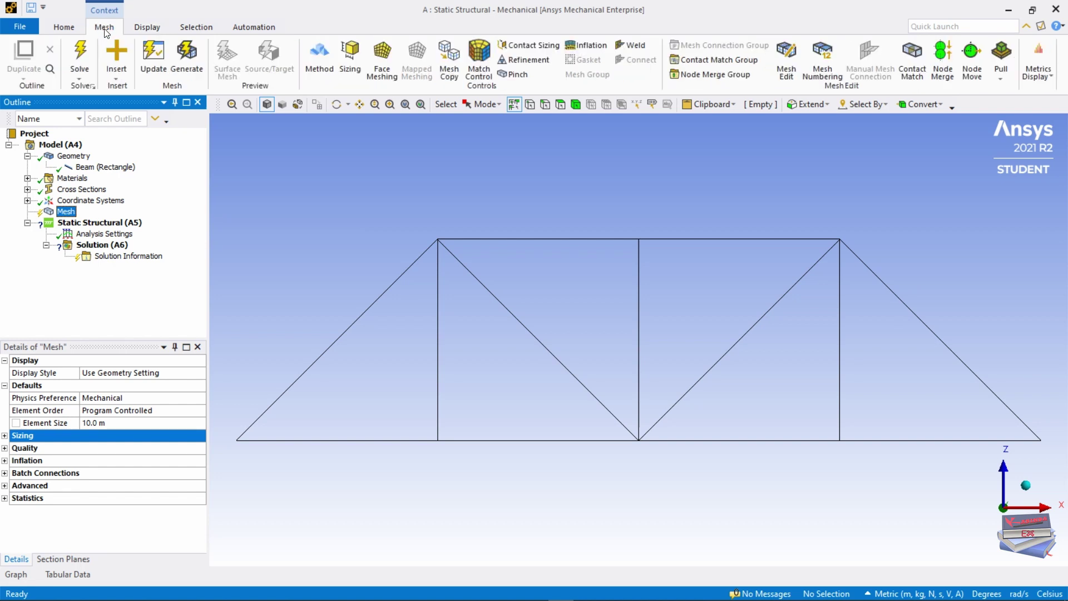
{"action": "left_click", "coordinate": [186, 64]}
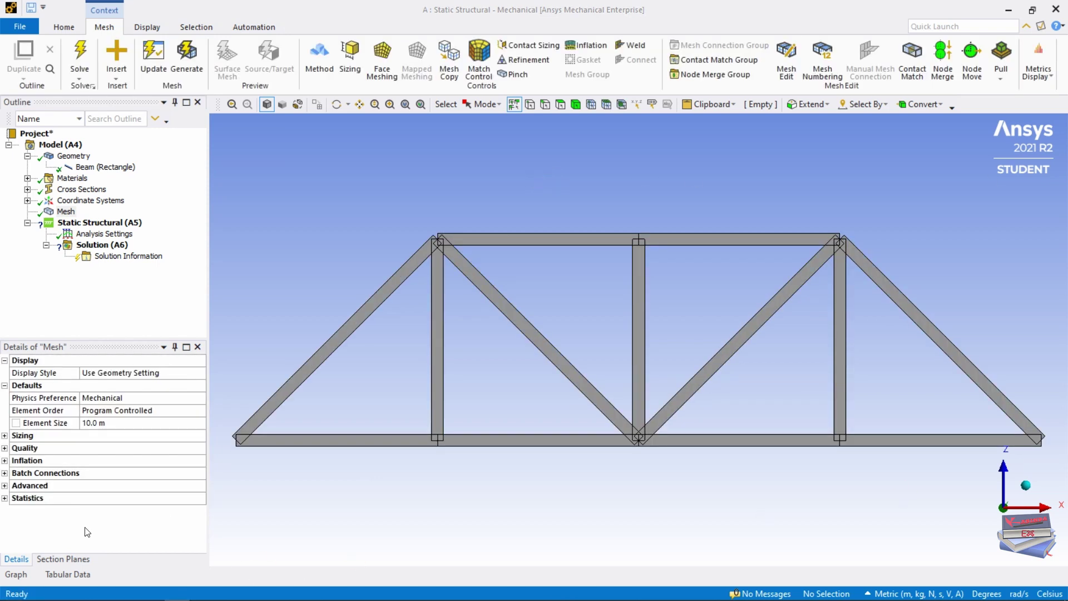
{"action": "left_click", "coordinate": [6, 499]}
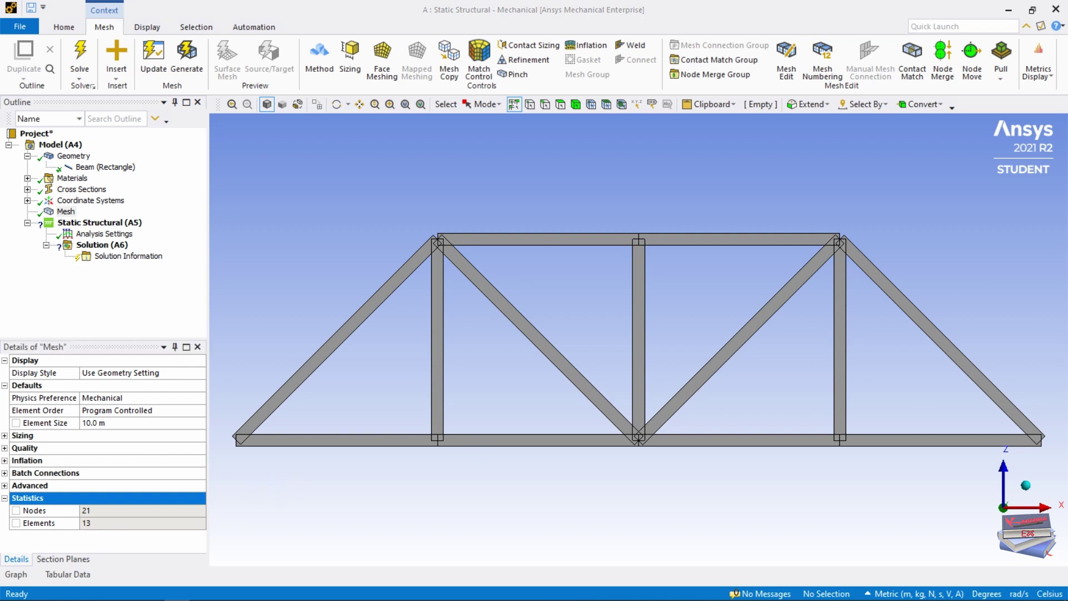
Insert a Fixed Support on the truss's bottom-left and bottom-right end vertices.
{"action": "right_click", "coordinate": [92, 226]}
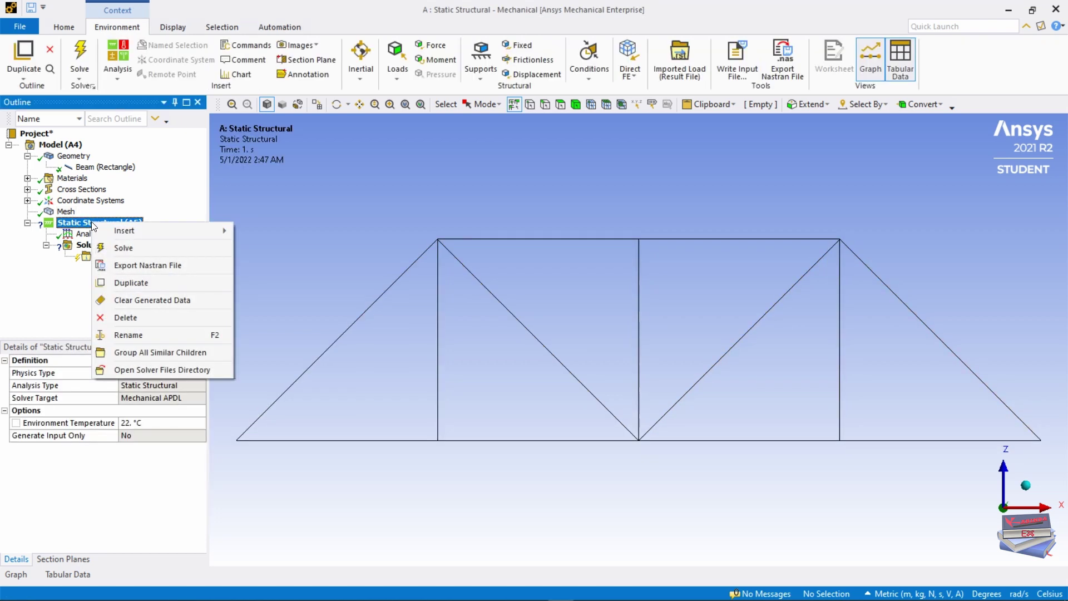
{"action": "mouse_move", "coordinate": [149, 234]}
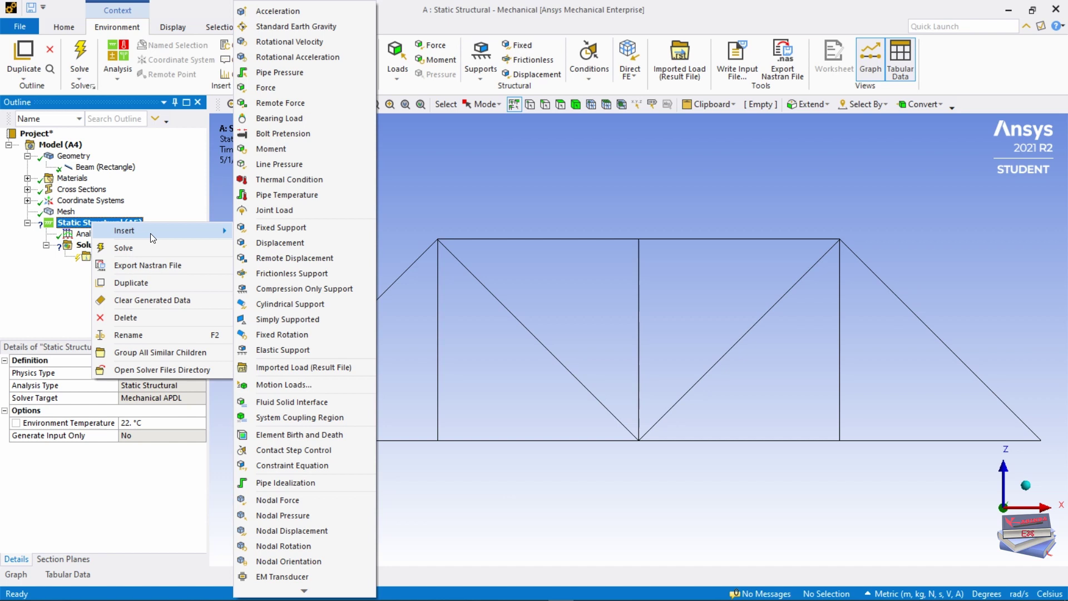
{"action": "left_click", "coordinate": [275, 229]}
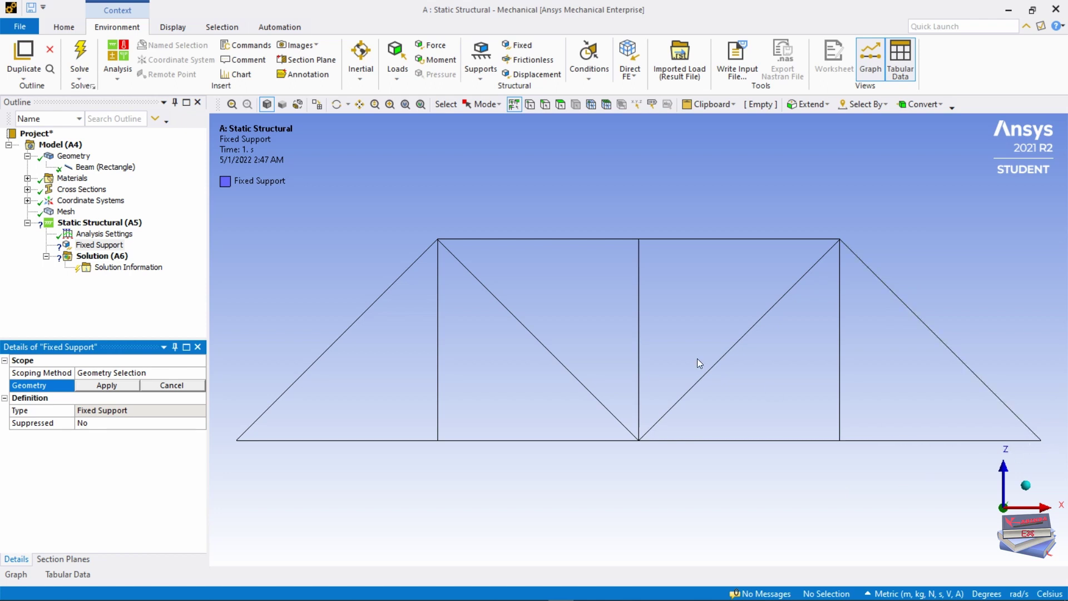
{"action": "left_click", "coordinate": [530, 107]}
{"action": "left_click", "coordinate": [236, 441]}
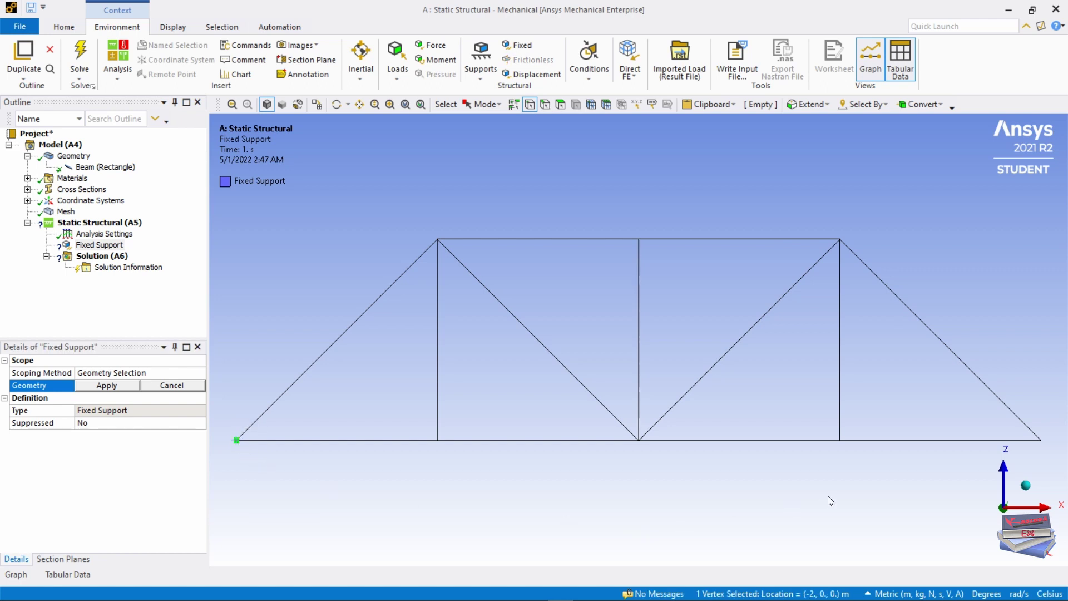
{"action": "left_click", "coordinate": [1041, 440], "text": "ctrl"}
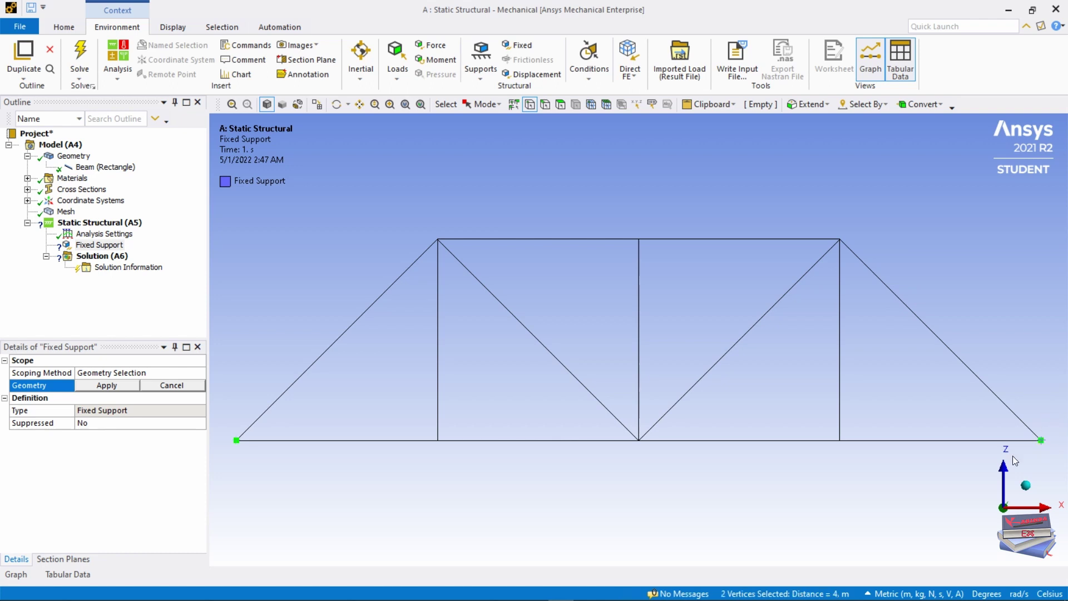
{"action": "left_click", "coordinate": [105, 385]}
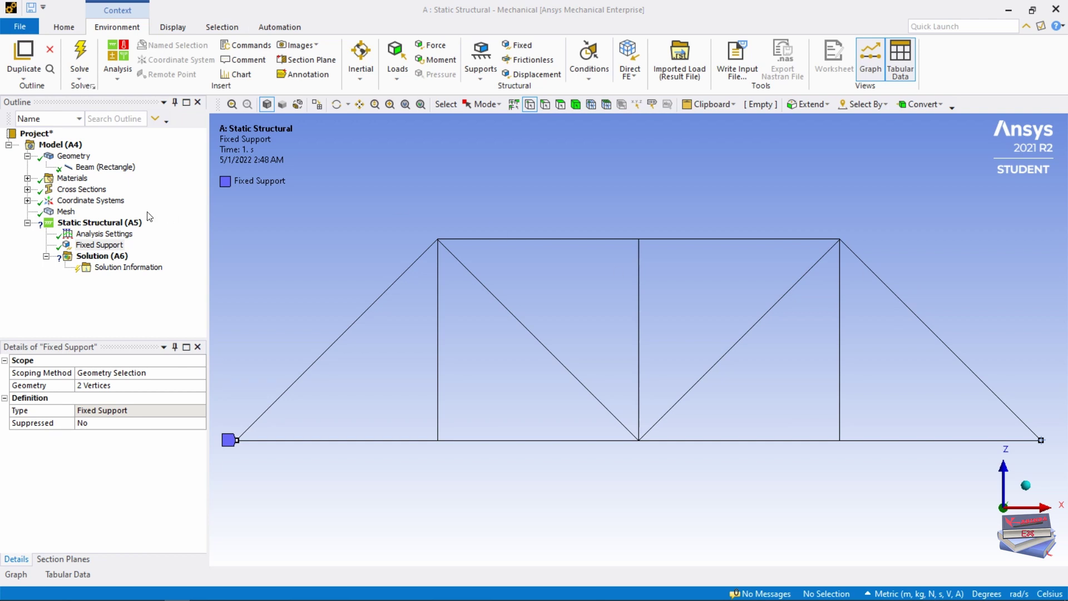
Insert a Force load into the Static Structural analysis.
{"action": "right_click", "coordinate": [105, 230]}
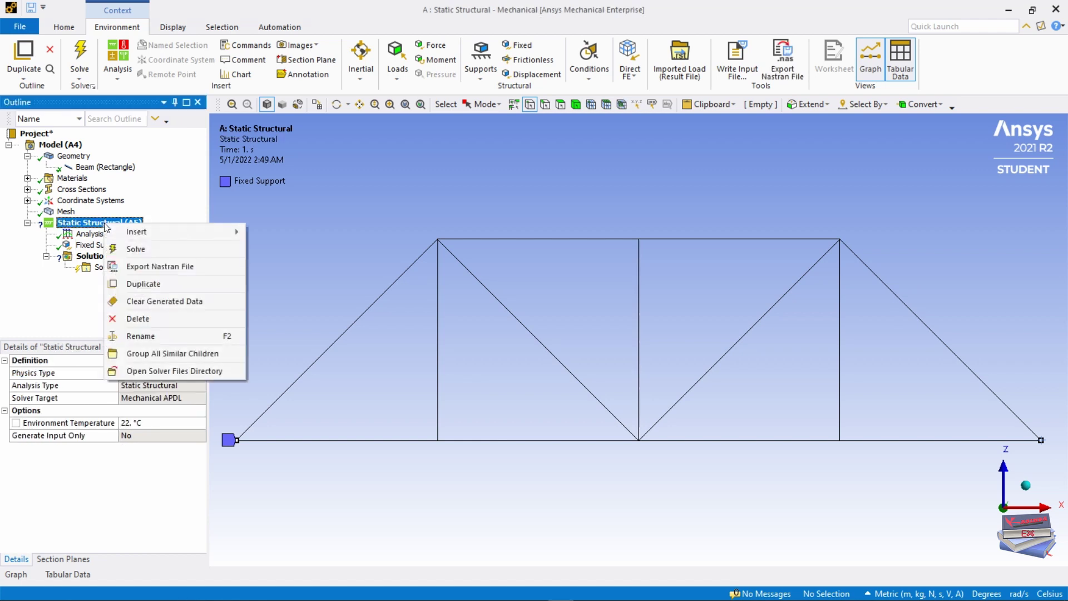
{"action": "mouse_move", "coordinate": [146, 234]}
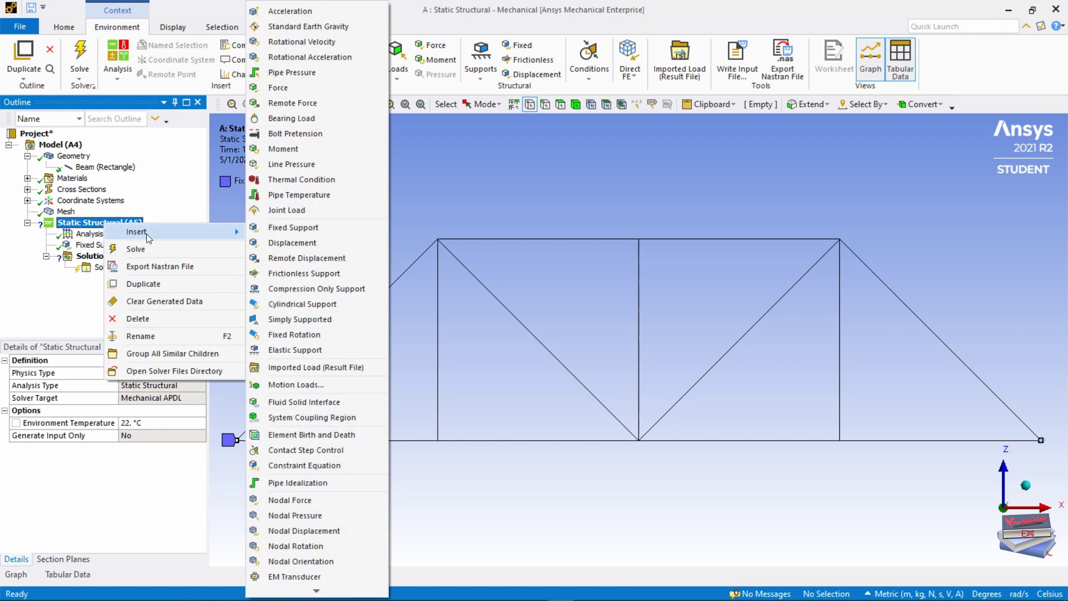
{"action": "left_click", "coordinate": [286, 89]}
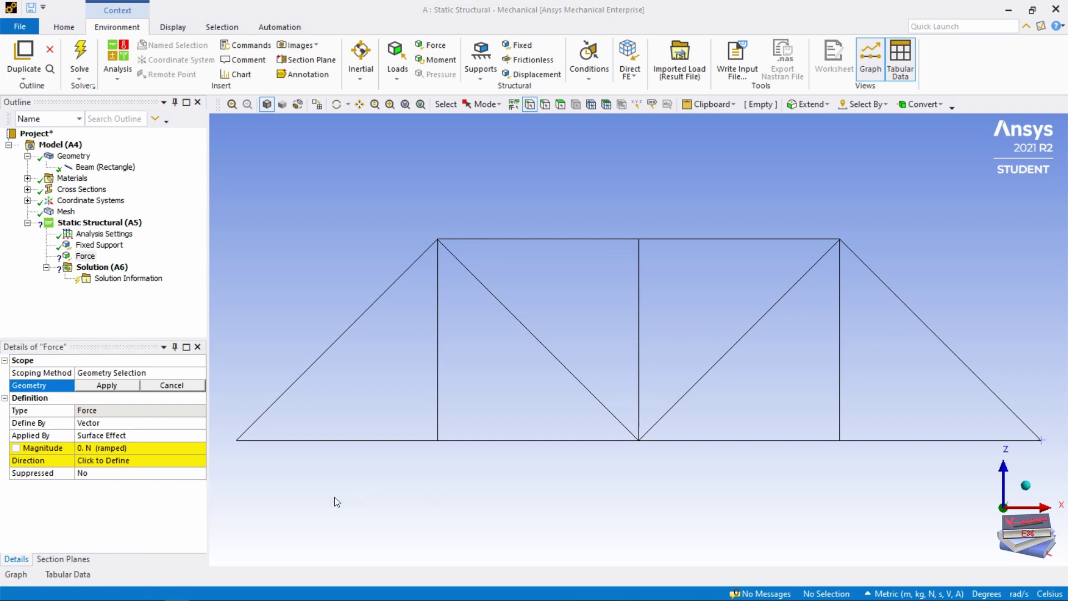
Define the force by components, with the Z component set to -90000 N.
{"action": "left_click", "coordinate": [153, 428]}
{"action": "left_click", "coordinate": [183, 426]}
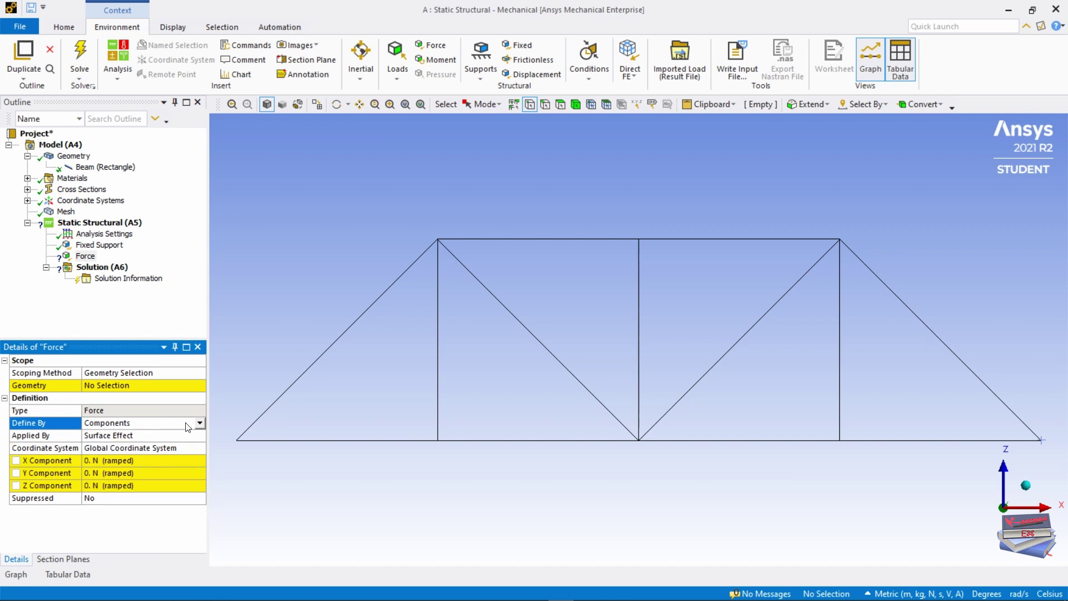
{"action": "left_click", "coordinate": [200, 422]}
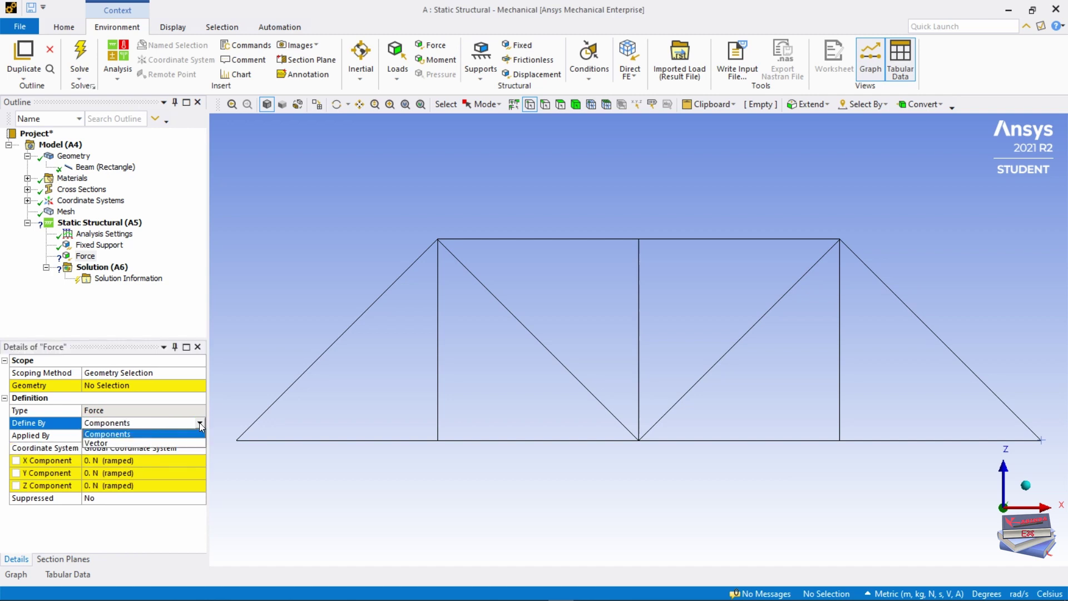
{"action": "left_click", "coordinate": [129, 435]}
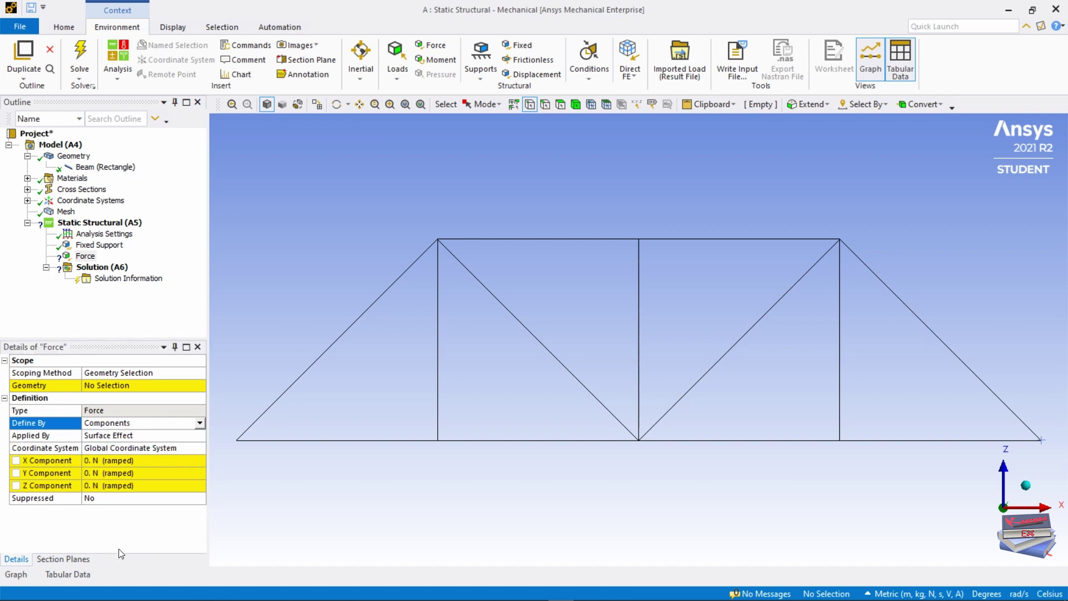
{"action": "left_click", "coordinate": [118, 548]}
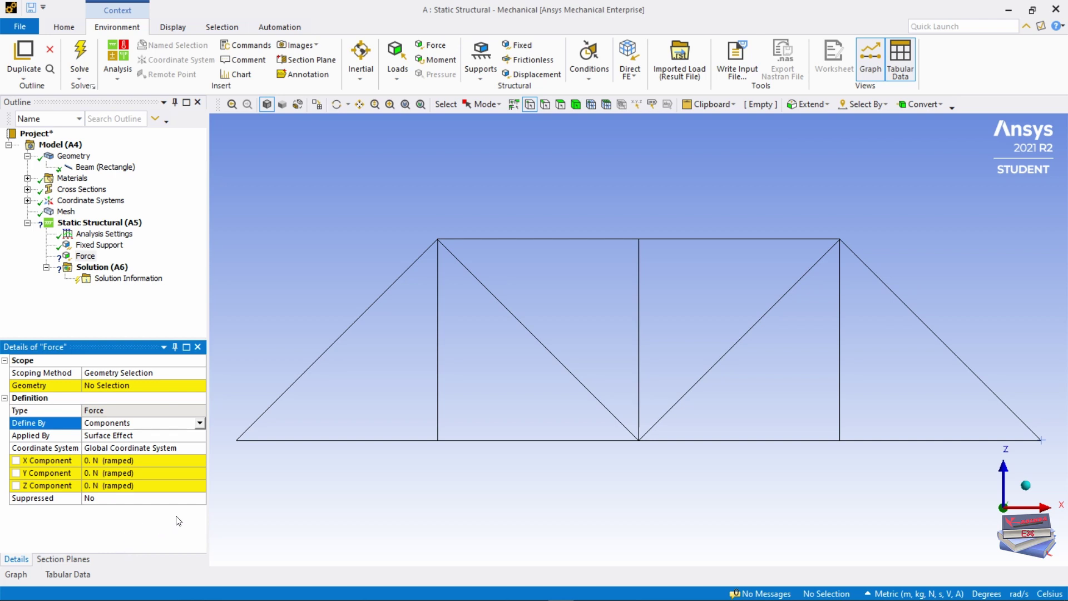
{"action": "left_click", "coordinate": [110, 485]}
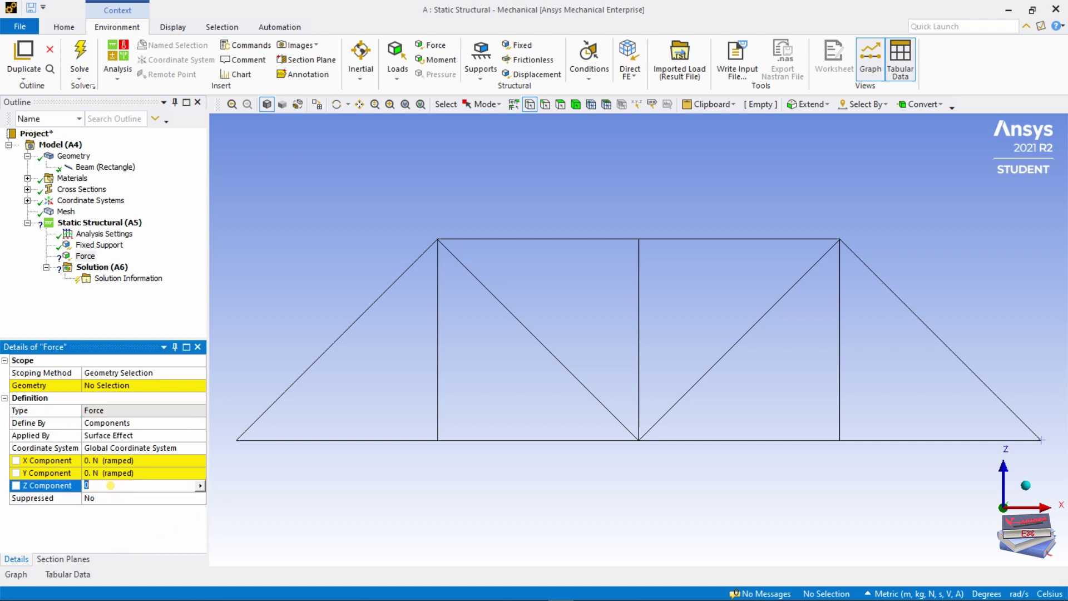
{"action": "type", "text": "-90000"}
{"action": "key", "text": "Return"}
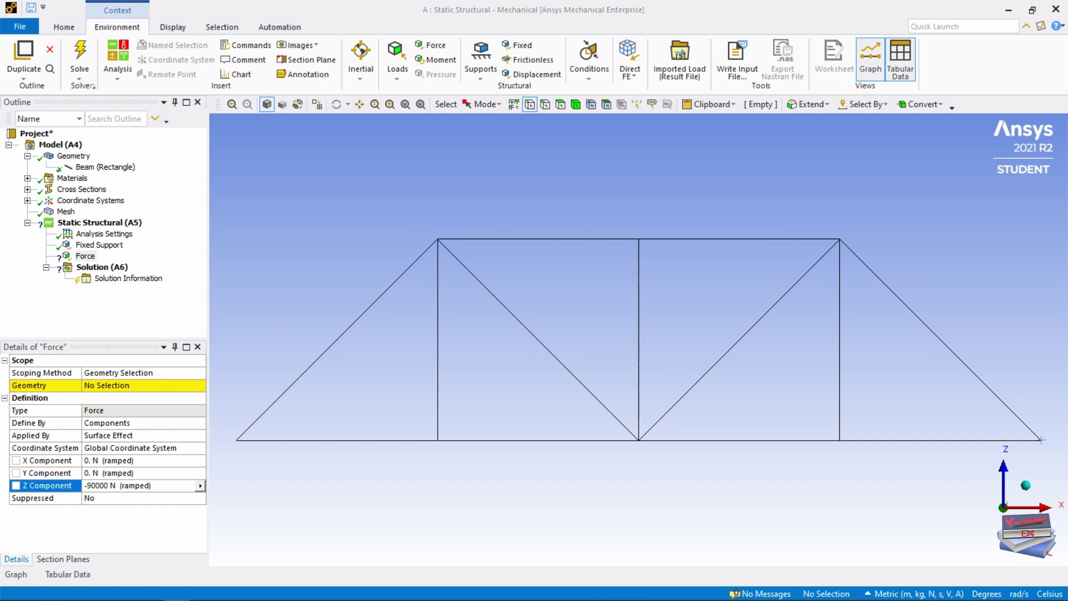
Assign the -90000 N force to the three interior vertices of the bottom chord.
{"action": "left_click", "coordinate": [166, 386]}
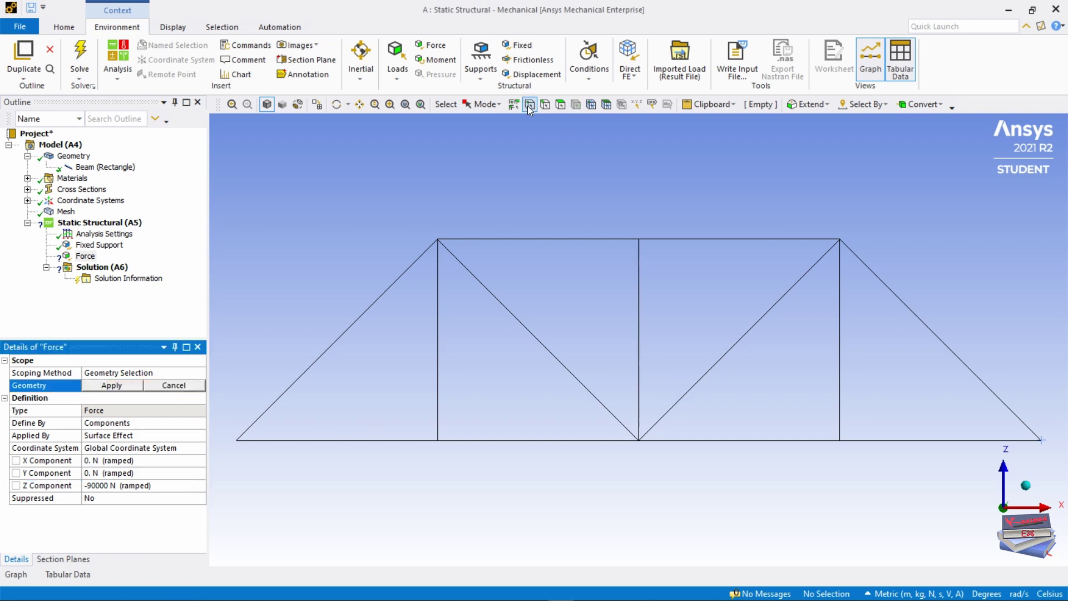
{"action": "left_click", "coordinate": [439, 445]}
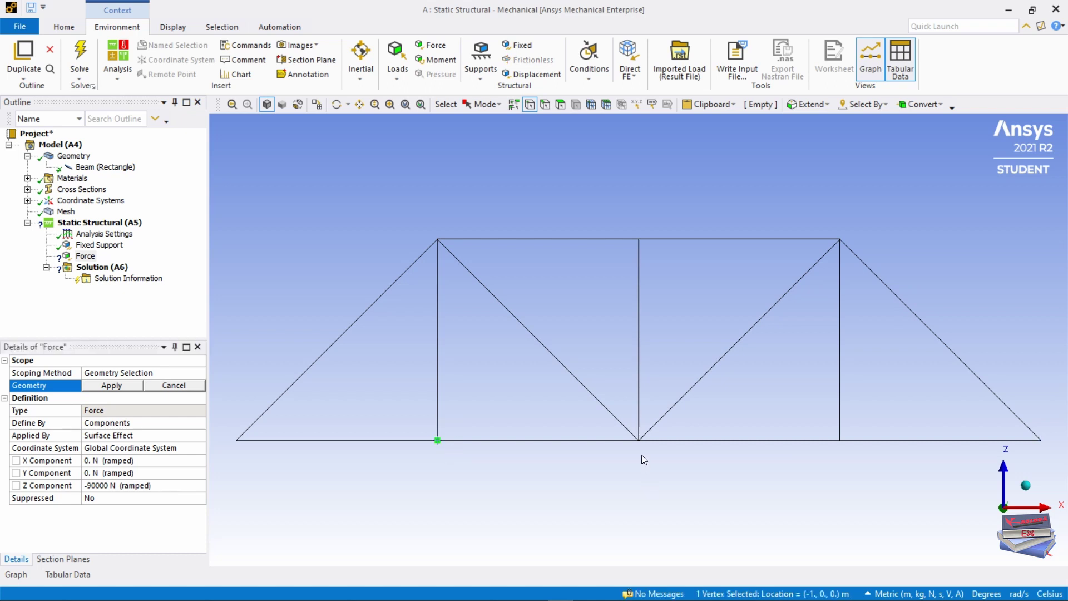
{"action": "left_click", "coordinate": [640, 440], "text": "ctrl"}
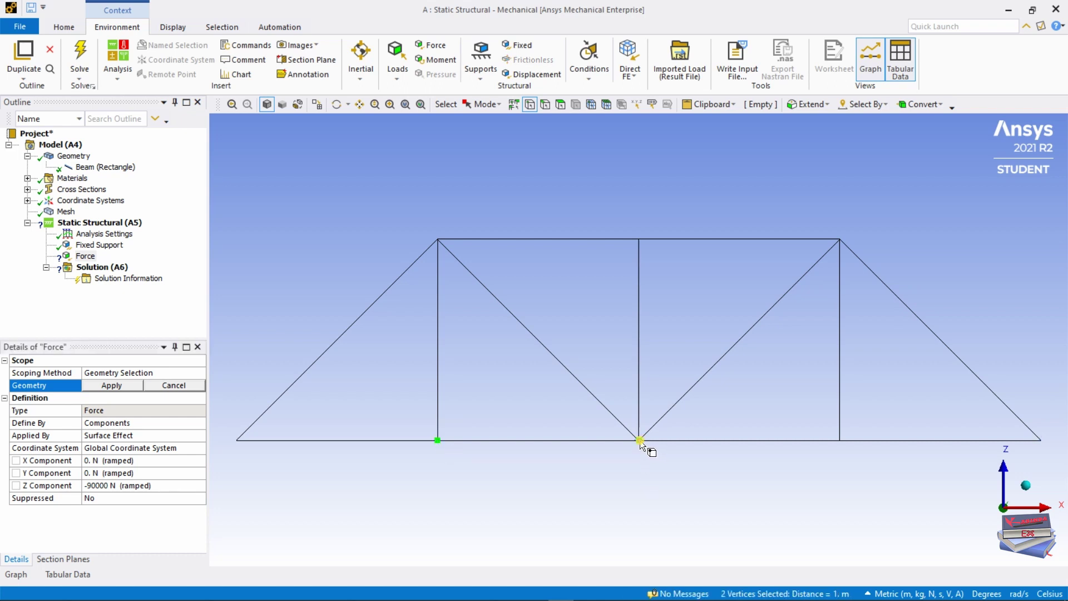
{"action": "left_click", "coordinate": [838, 441], "text": "ctrl"}
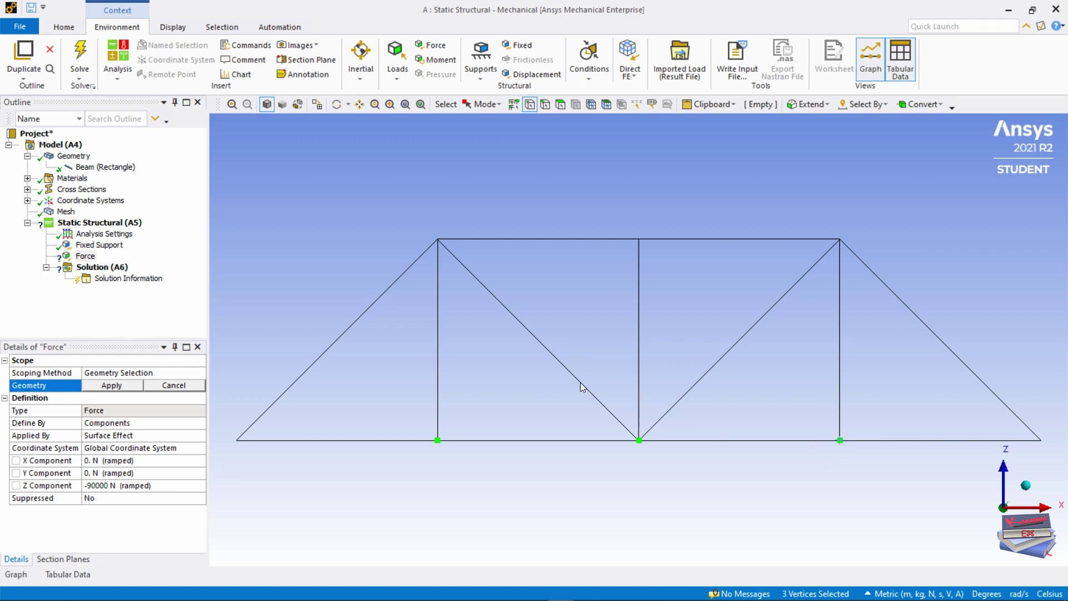
{"action": "left_click", "coordinate": [113, 389]}
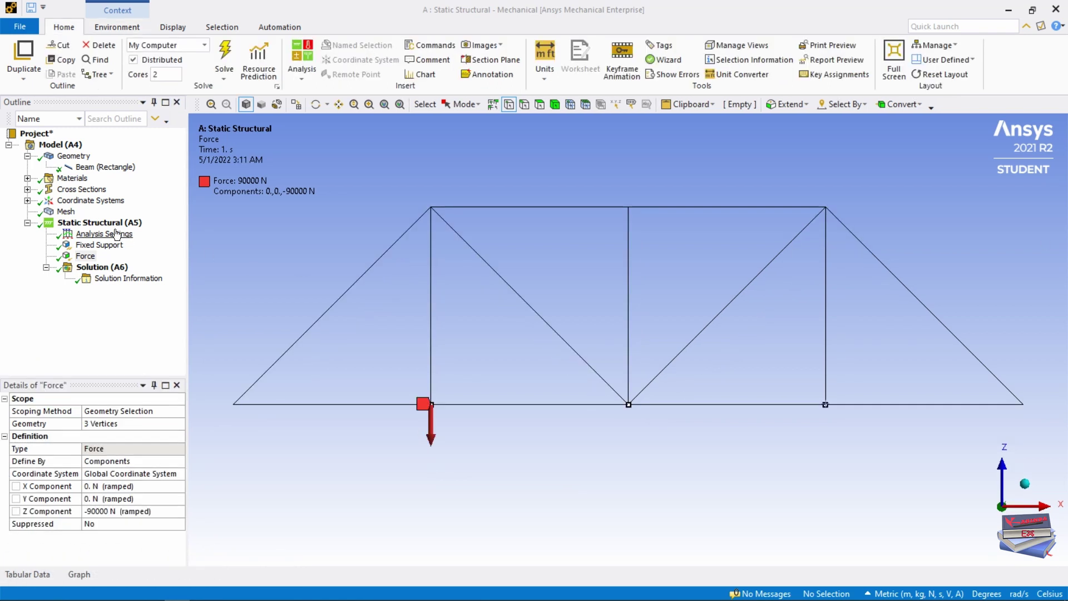
Add a Total Deformation result under Solution.
{"action": "right_click", "coordinate": [93, 269]}
{"action": "mouse_move", "coordinate": [135, 273]}
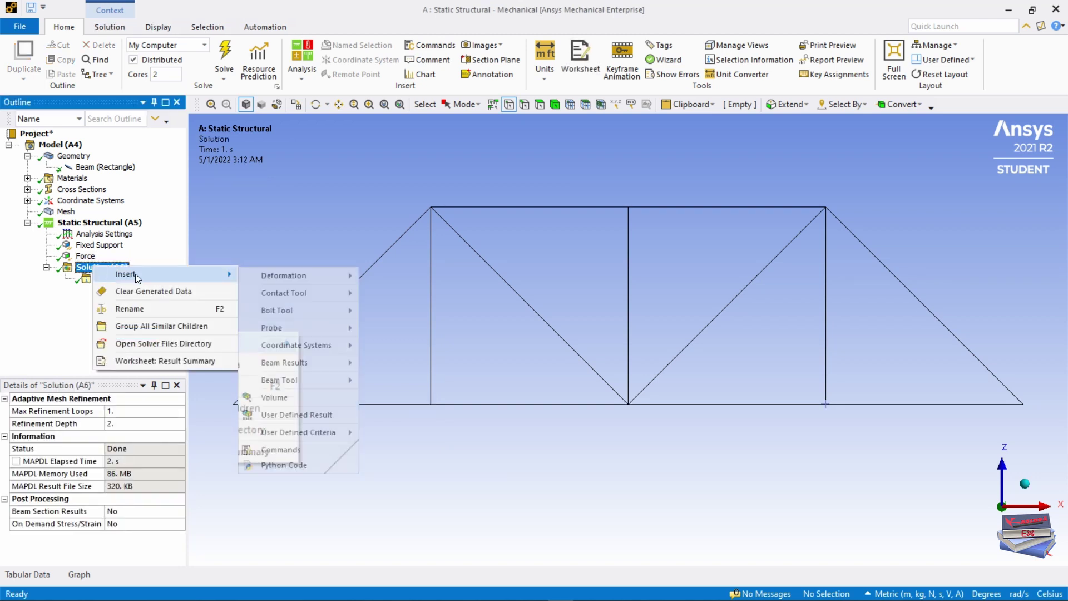
{"action": "mouse_move", "coordinate": [304, 275]}
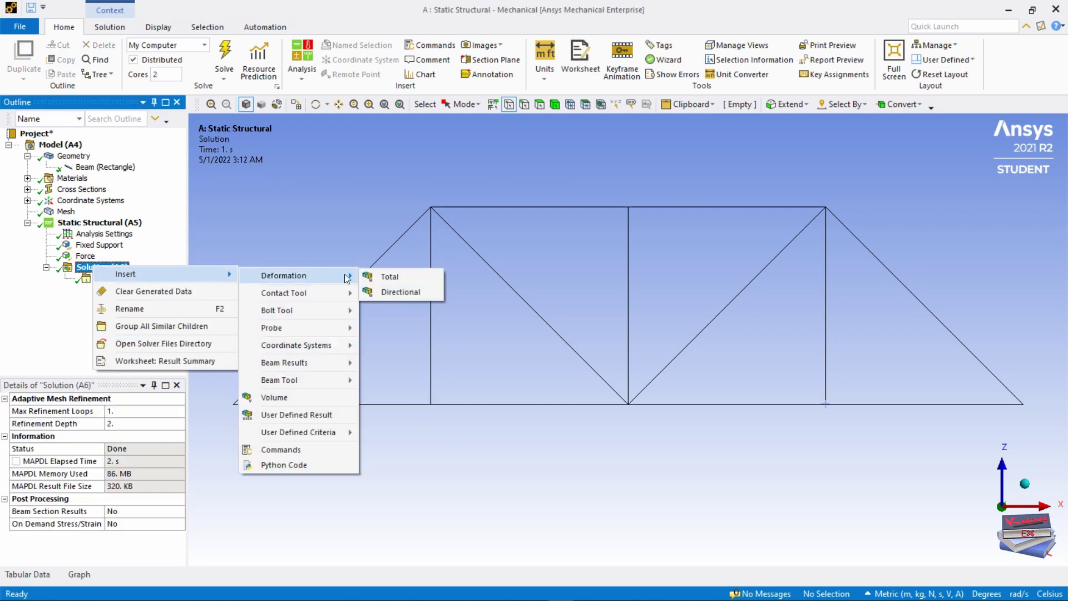
{"action": "left_click", "coordinate": [387, 277]}
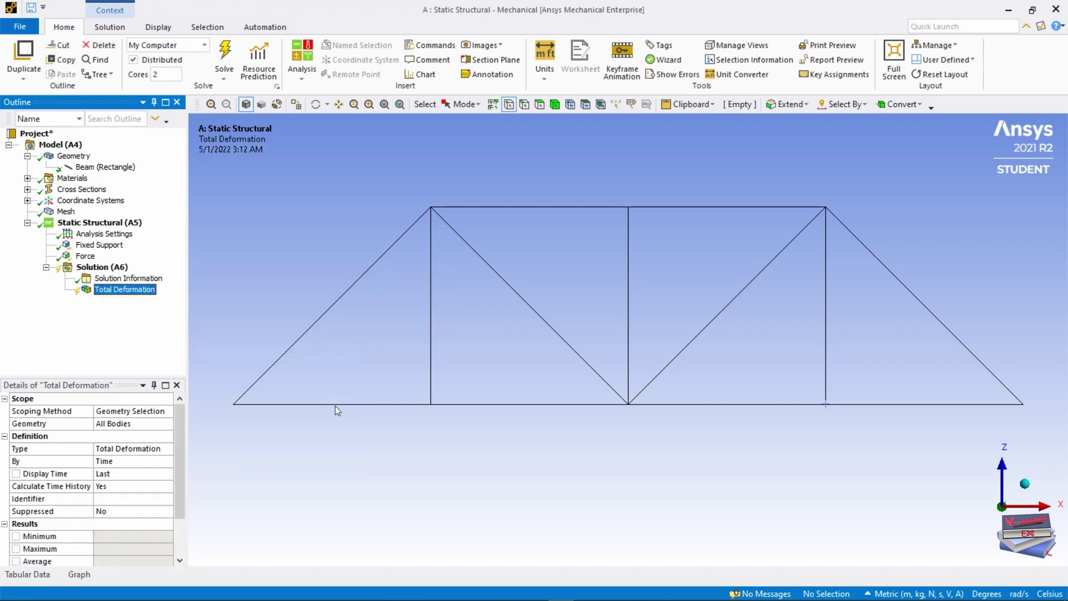
Solve the analysis, giving a maximum total deformation of 0.0060724 m.
{"action": "left_click", "coordinate": [113, 30]}
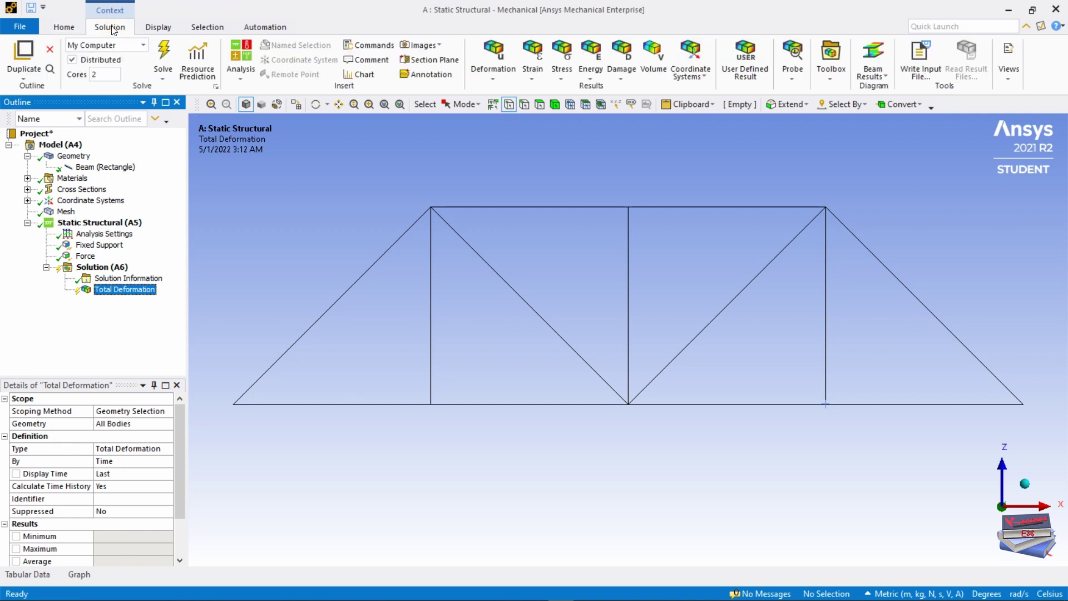
{"action": "left_click", "coordinate": [65, 27]}
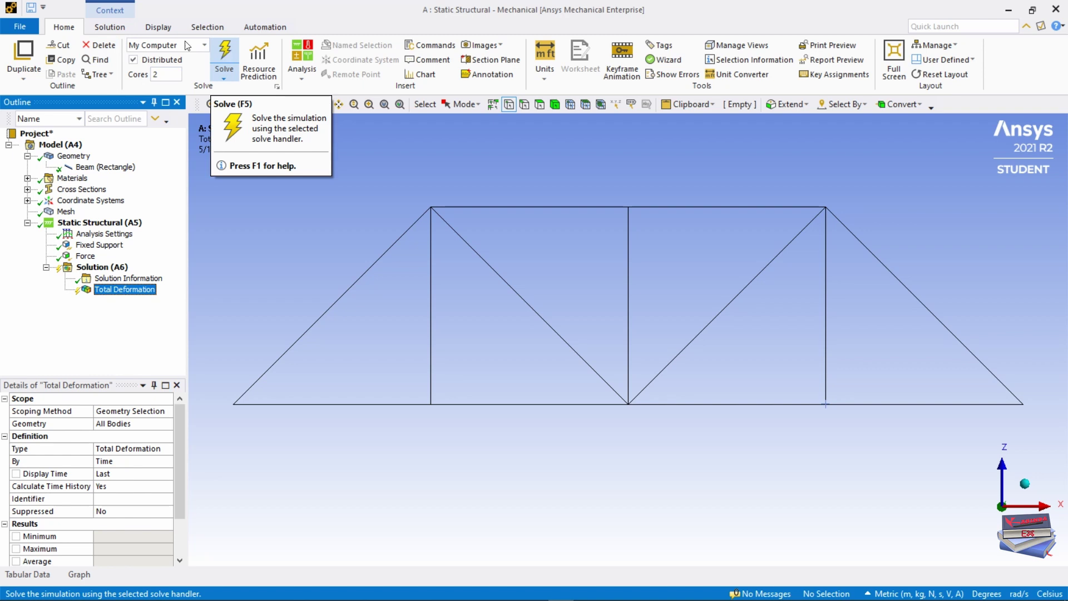
{"action": "left_click", "coordinate": [225, 52]}
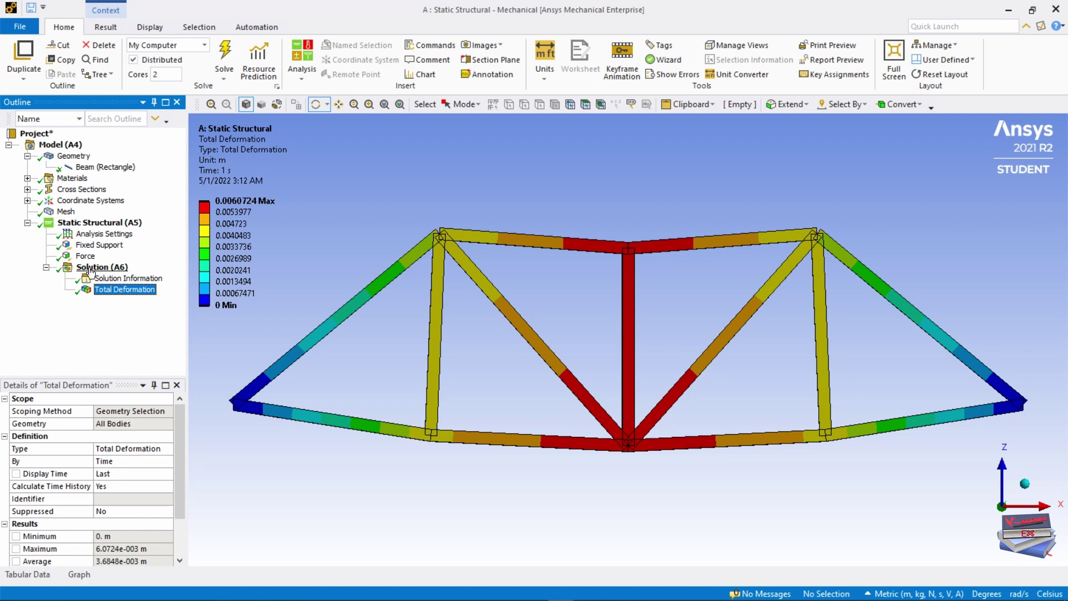
Add a Force Reaction probe scoped to the Fixed Support.
{"action": "right_click", "coordinate": [91, 271]}
{"action": "mouse_move", "coordinate": [144, 275]}
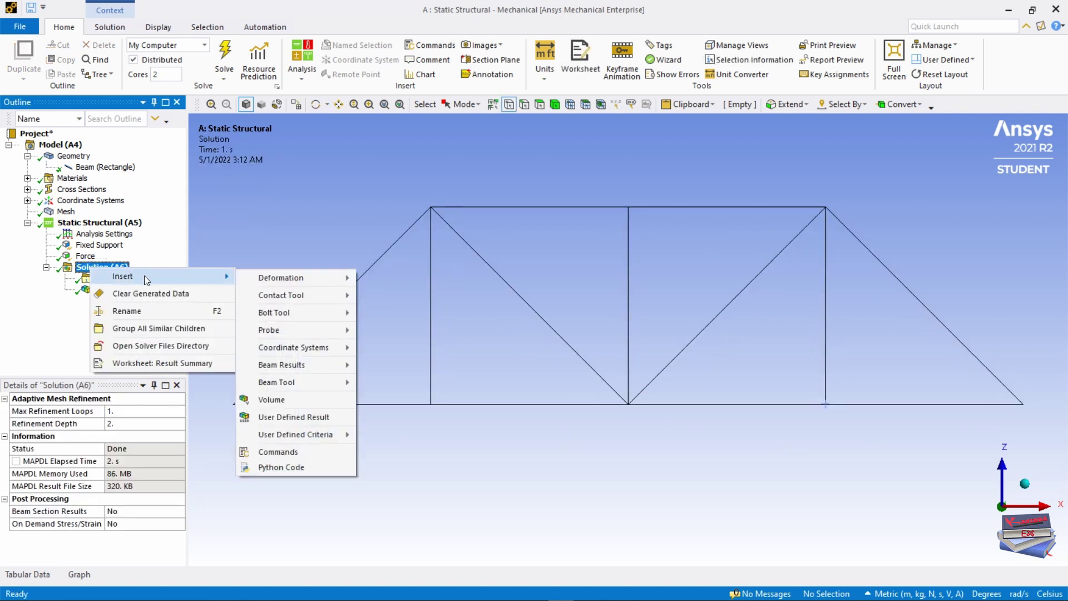
{"action": "mouse_move", "coordinate": [325, 329]}
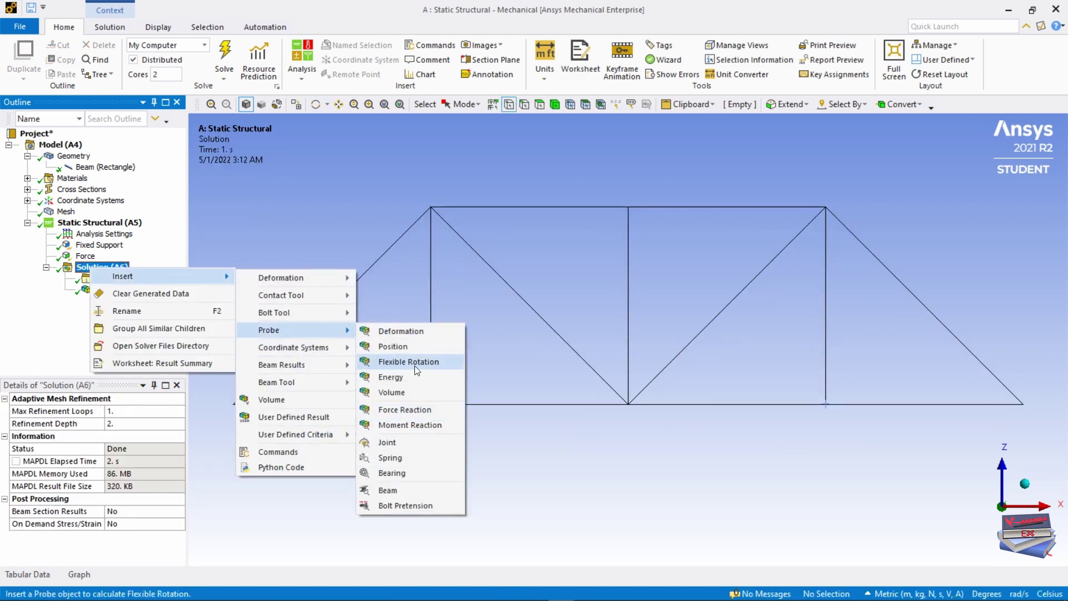
{"action": "left_click", "coordinate": [409, 412]}
{"action": "left_click", "coordinate": [120, 448]}
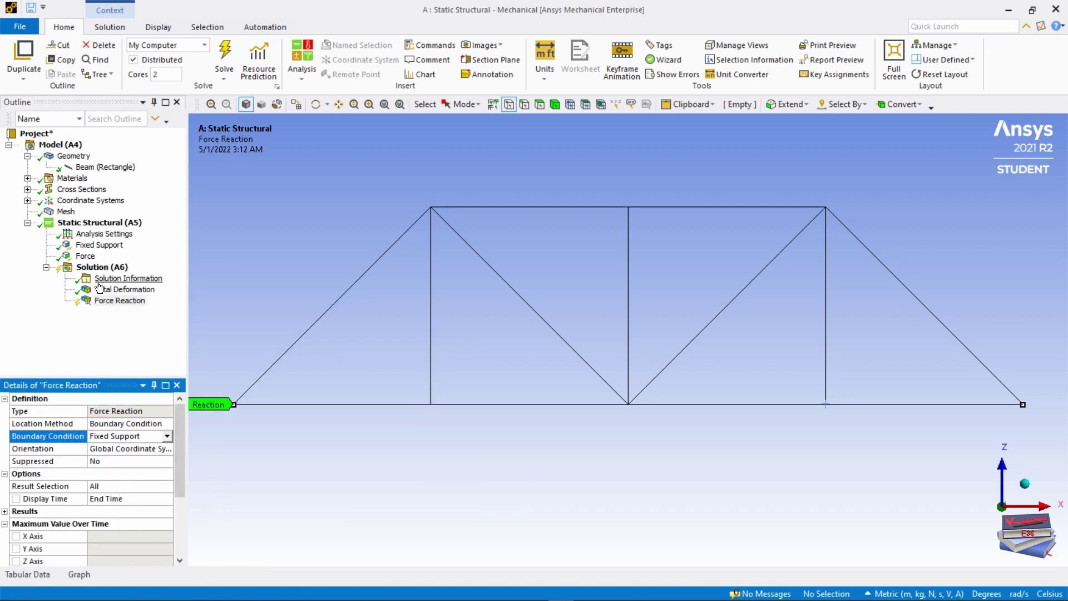
Evaluate all results and show the 90000 N reaction in Tabular Data.
{"action": "right_click", "coordinate": [98, 270]}
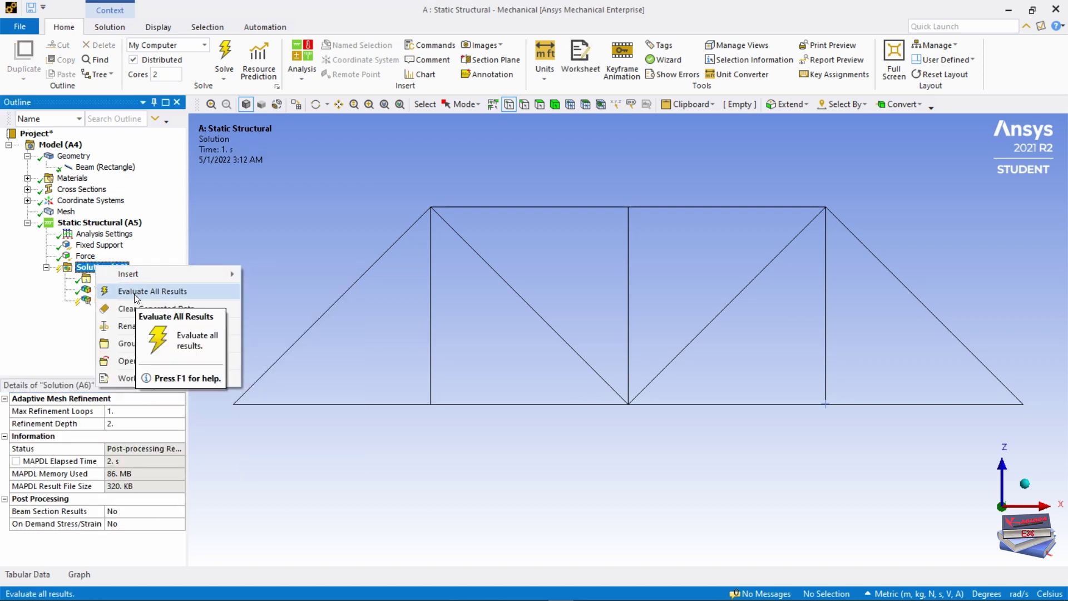
{"action": "left_click", "coordinate": [135, 292]}
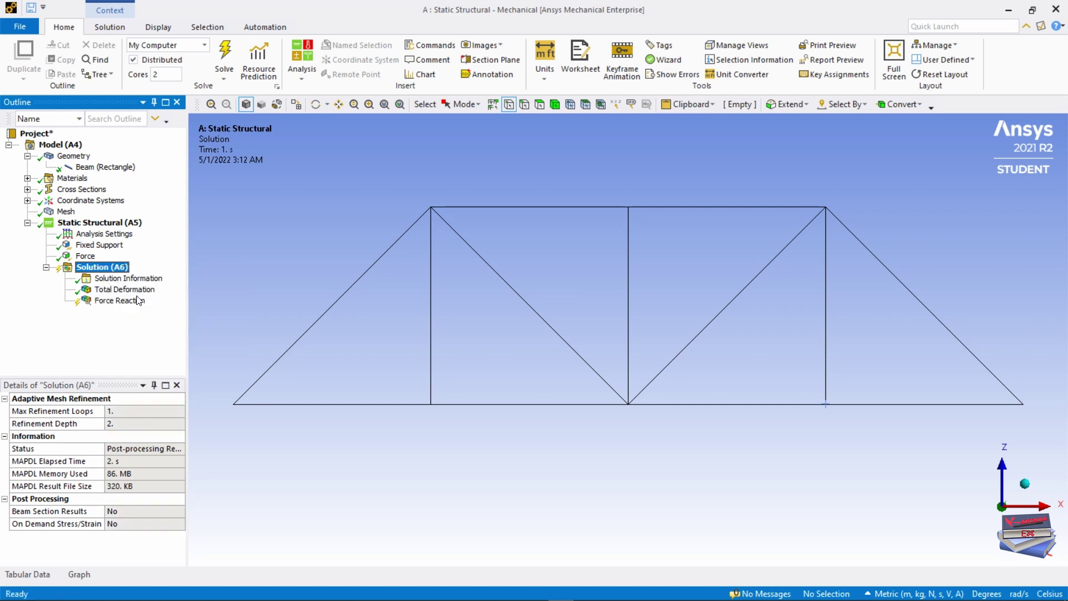
{"action": "left_click", "coordinate": [118, 300]}
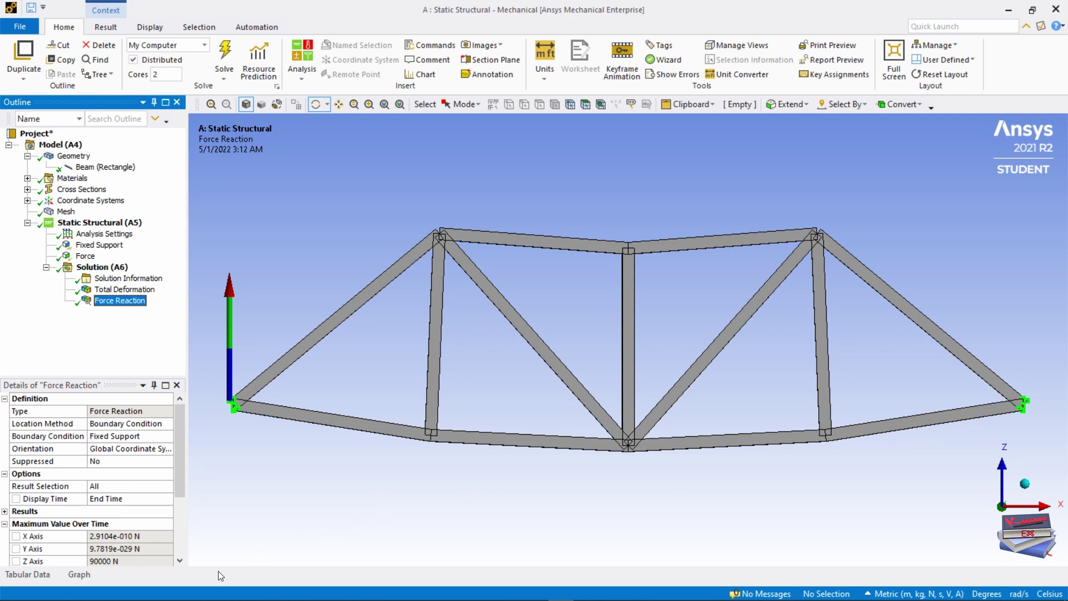
{"action": "left_click", "coordinate": [28, 574]}
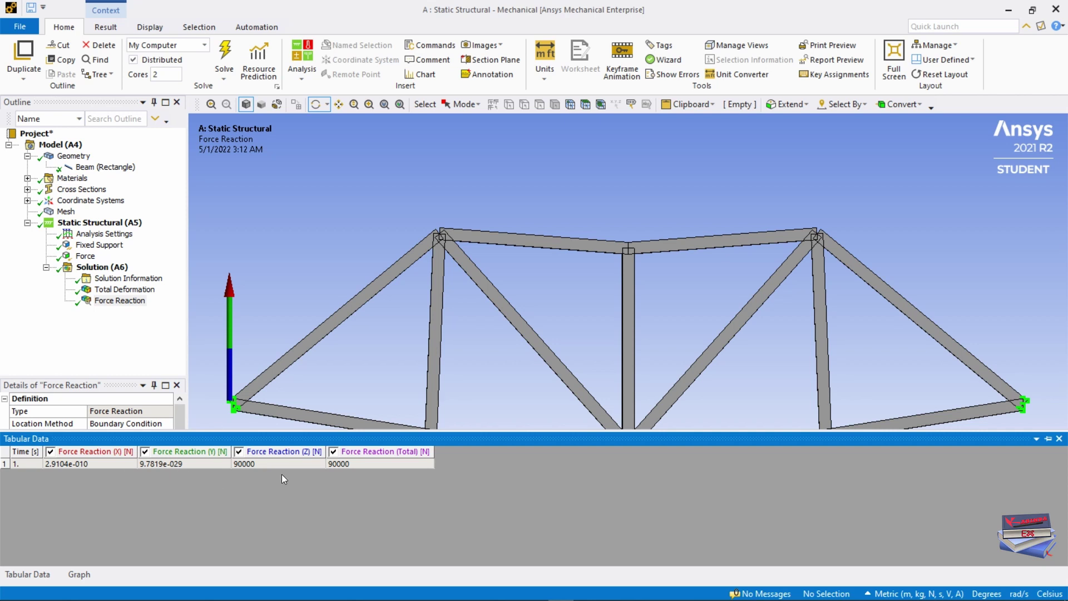
{"action": "left_click", "coordinate": [109, 290]}
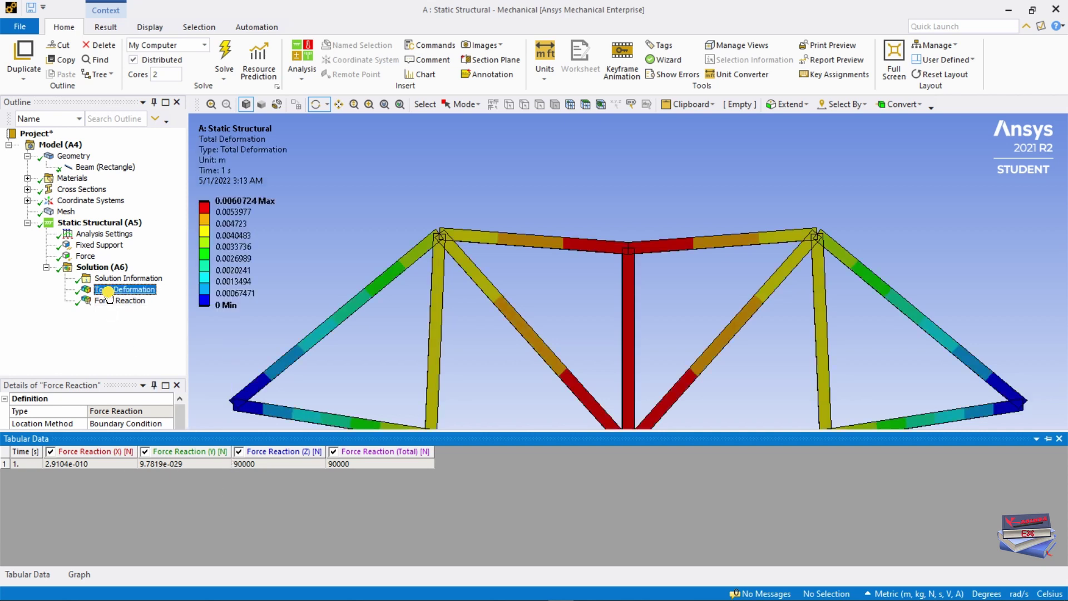
Pin the Graph panel, zoom to fit the truss, and play the deformation animation.
{"action": "left_click", "coordinate": [79, 575]}
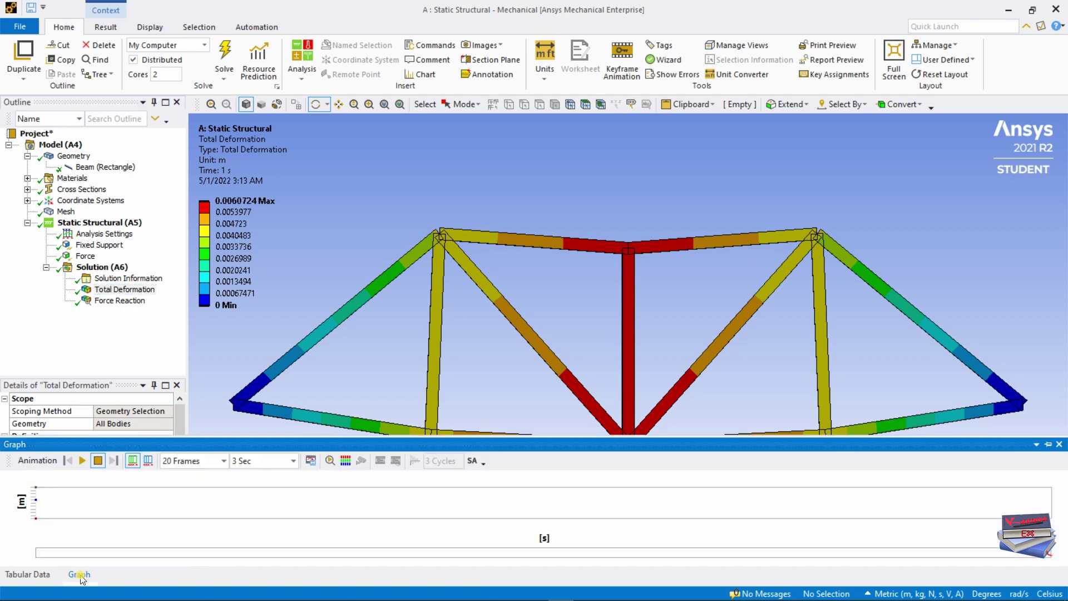
{"action": "left_click", "coordinate": [1048, 445]}
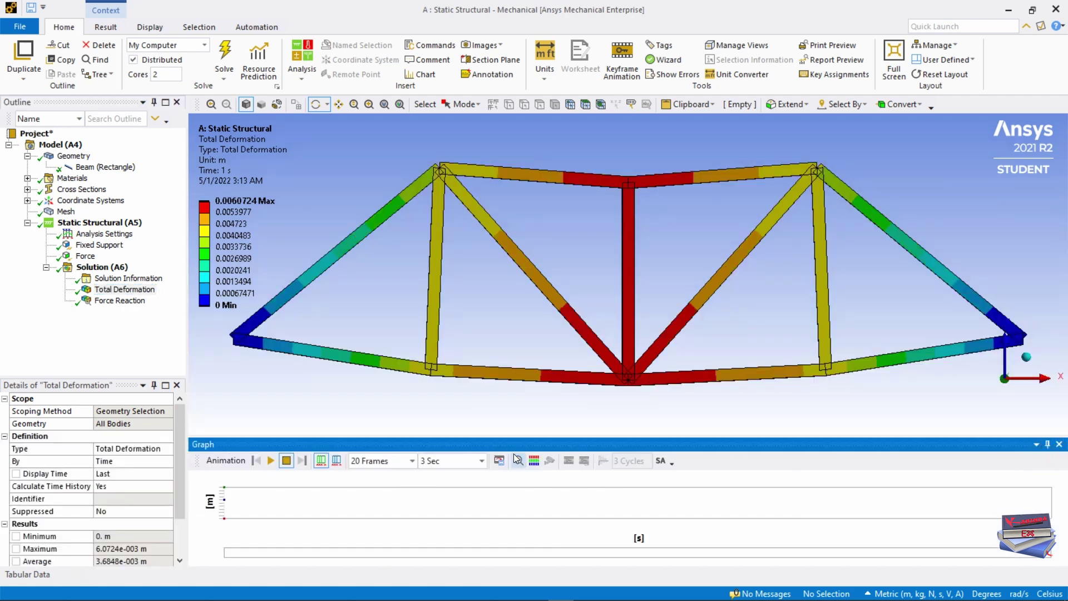
{"action": "left_click_drag", "start_coordinate": [509, 437], "coordinate": [495, 518]}
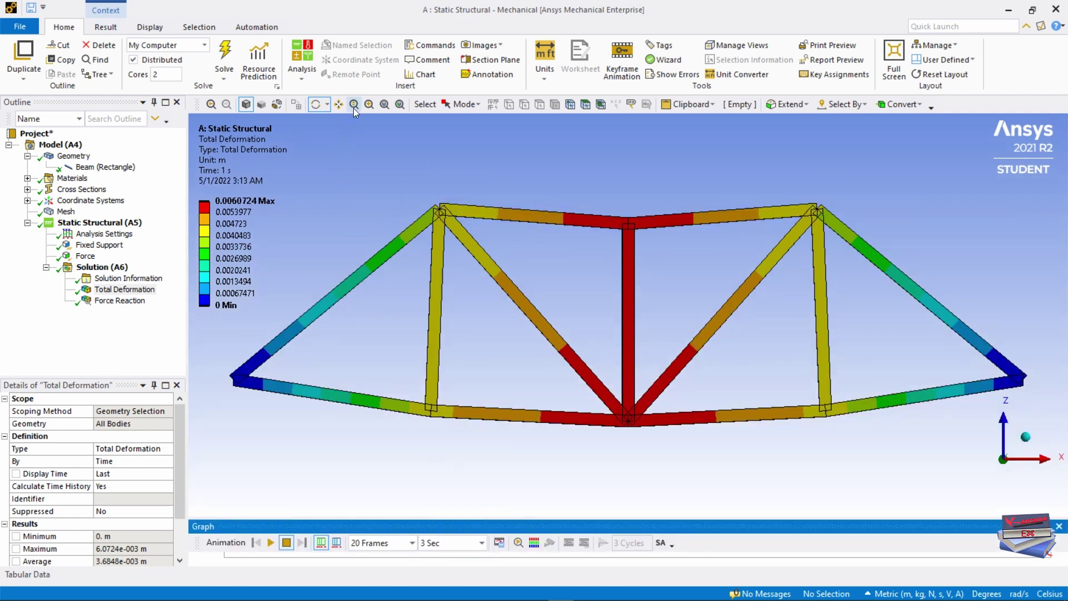
{"action": "left_click", "coordinate": [384, 104]}
{"action": "left_click", "coordinate": [270, 543]}
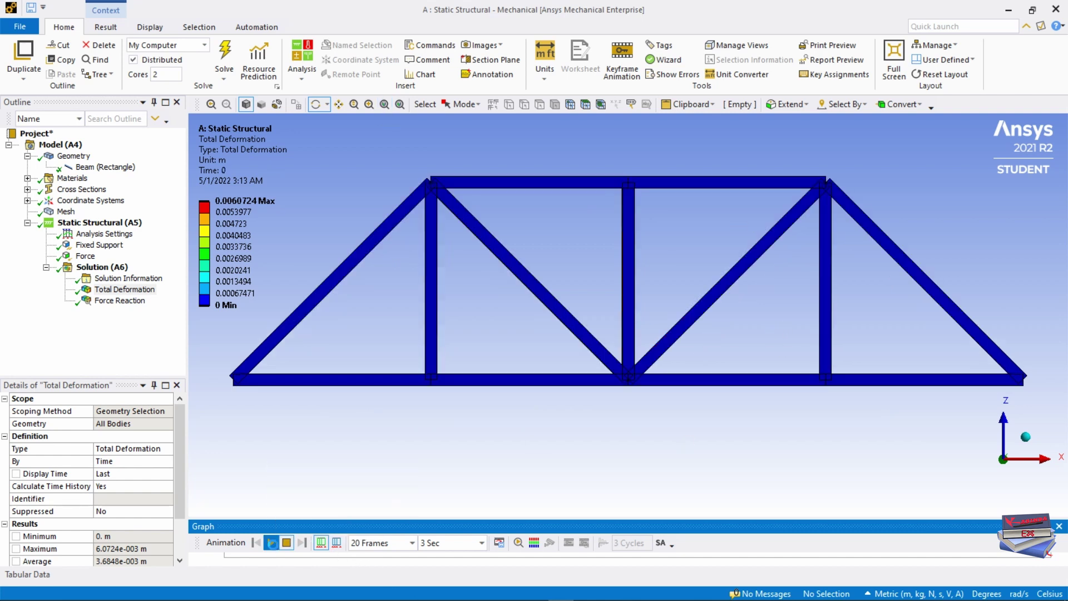